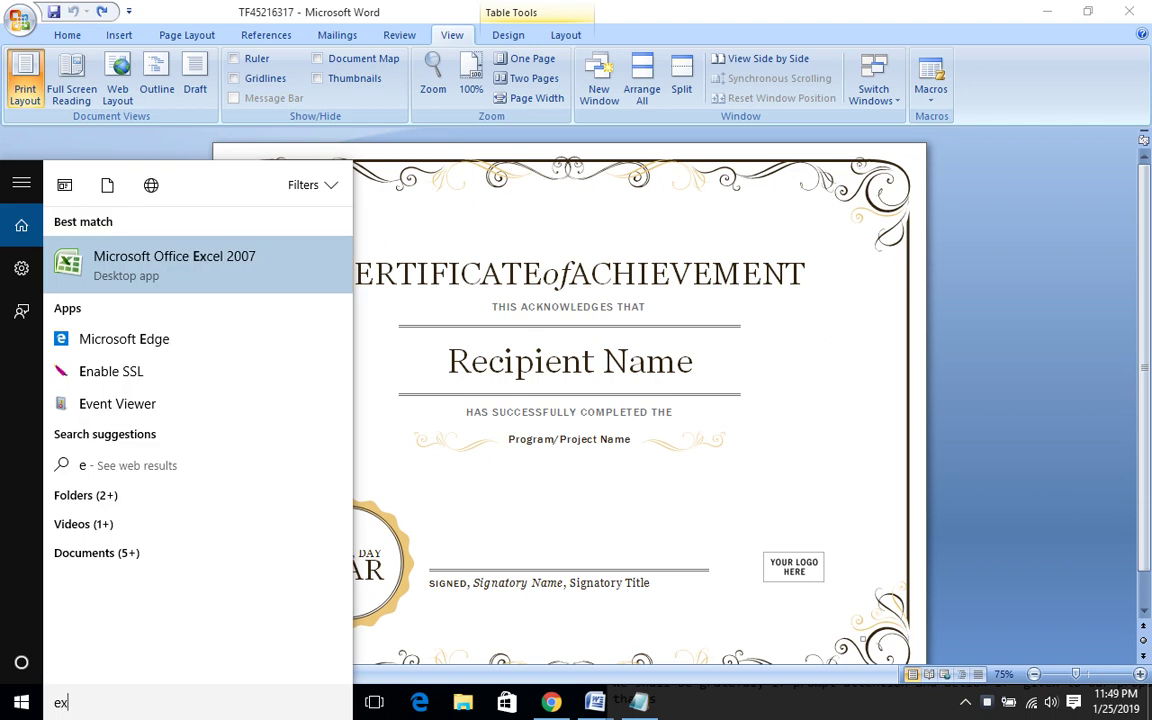
Search the Start menu for 'ex' to find Microsoft Office Excel 2007.
{"action": "type", "text": "x"}
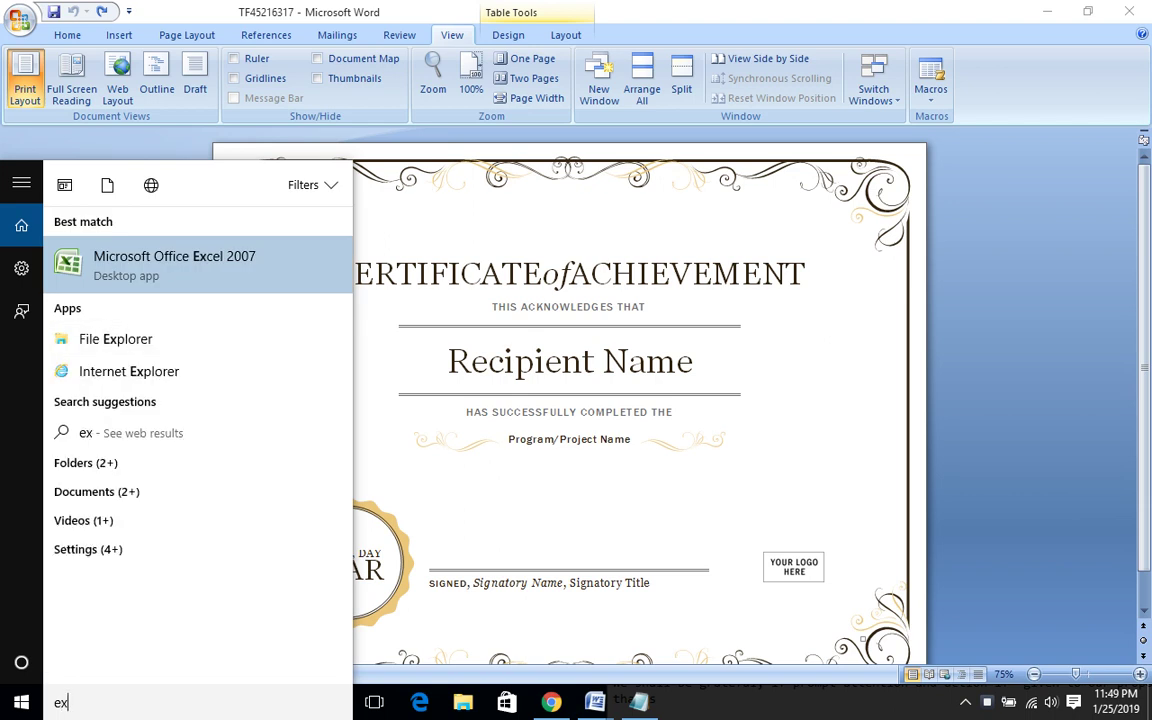
Launch Excel beside the certificate, enter the header Names in A1 and widen column A.
{"action": "left_click", "coordinate": [174, 265]}
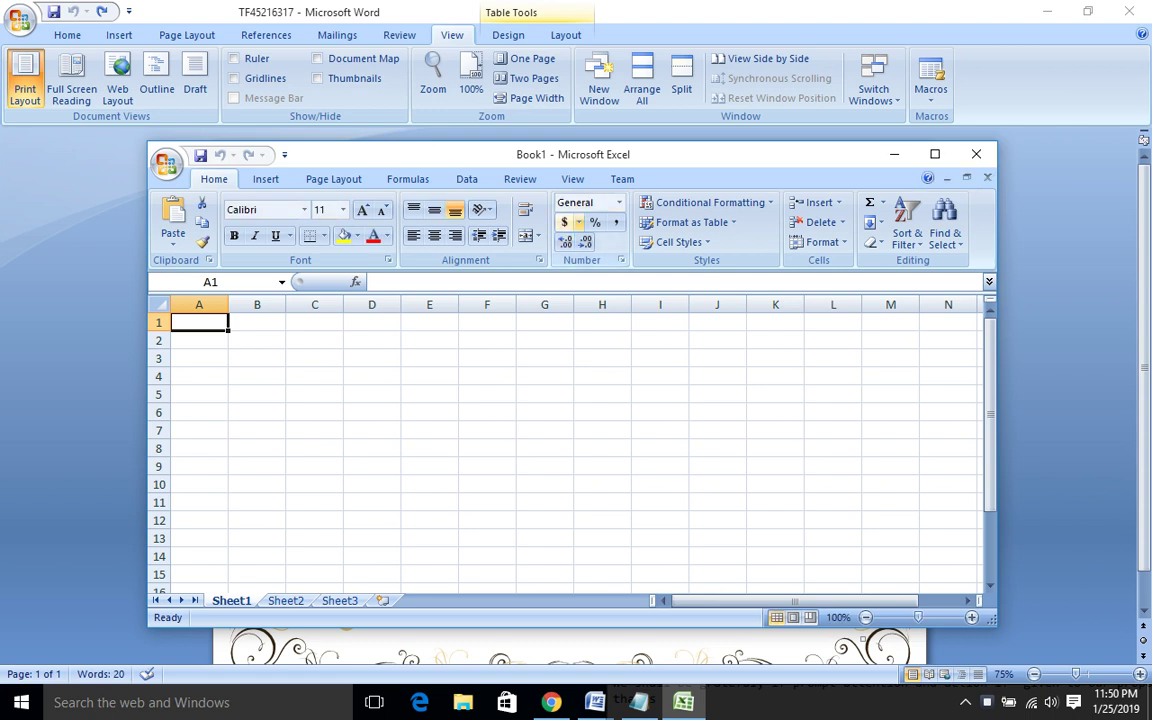
{"action": "left_click_drag", "start_coordinate": [600, 154], "coordinate": [801, 185]}
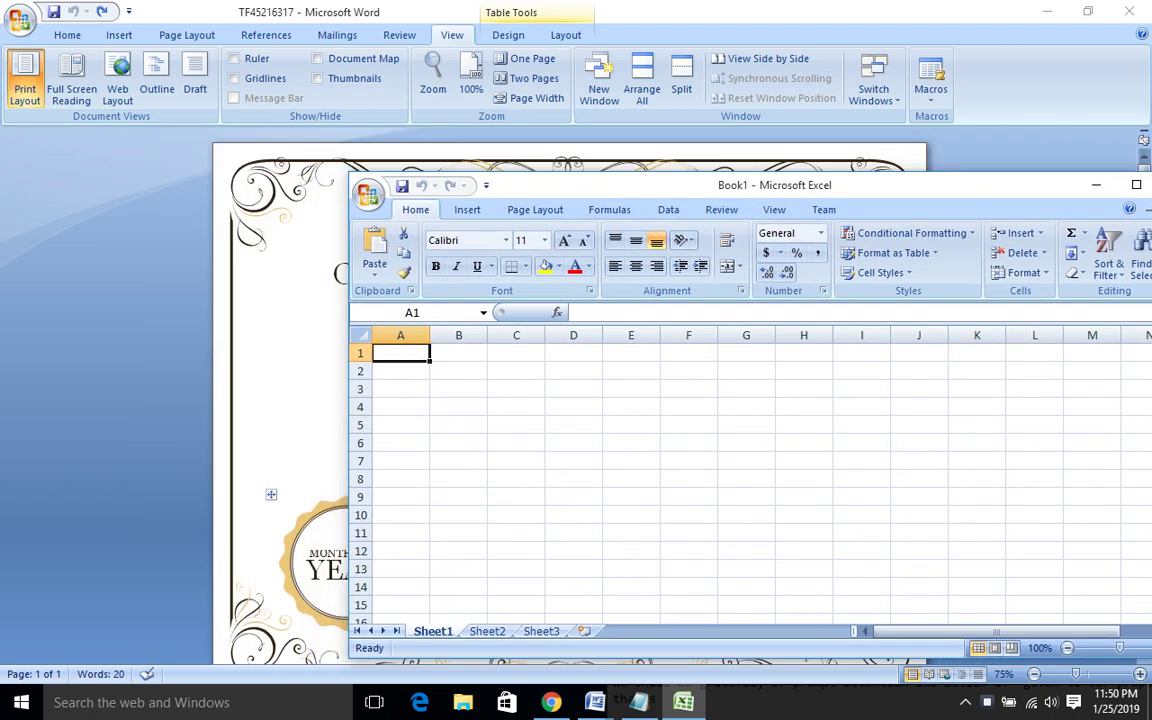
{"action": "type", "text": "Names"}
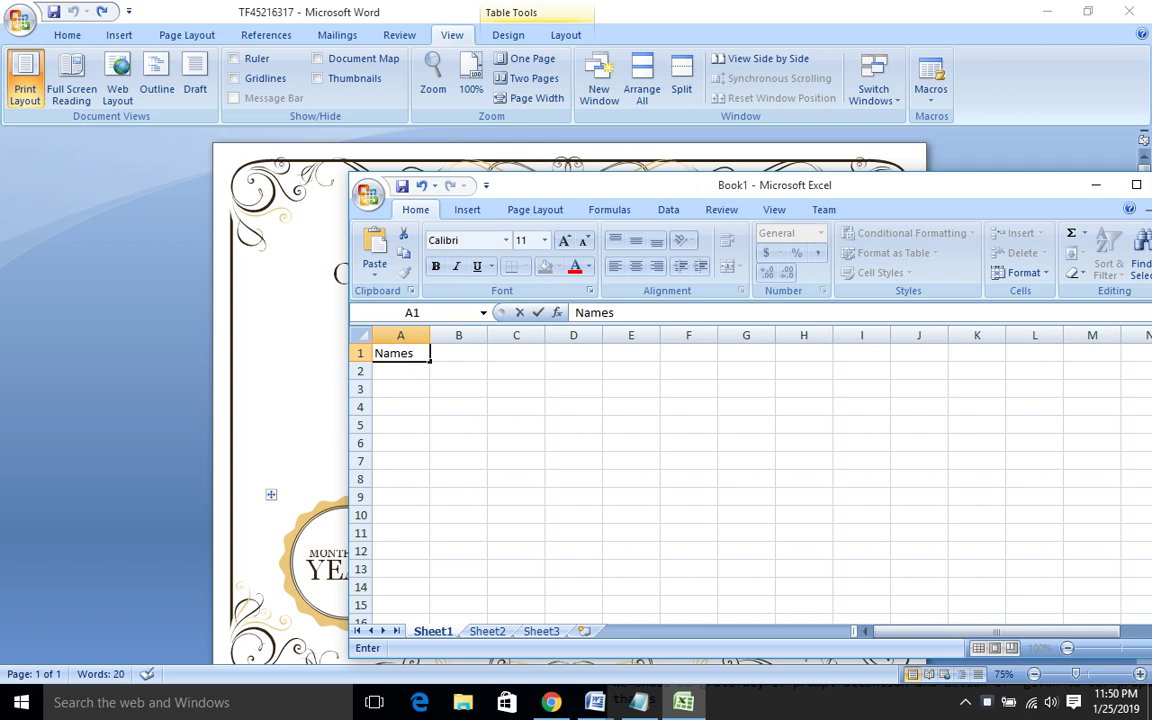
{"action": "left_click_drag", "start_coordinate": [801, 185], "coordinate": [1008, 249]}
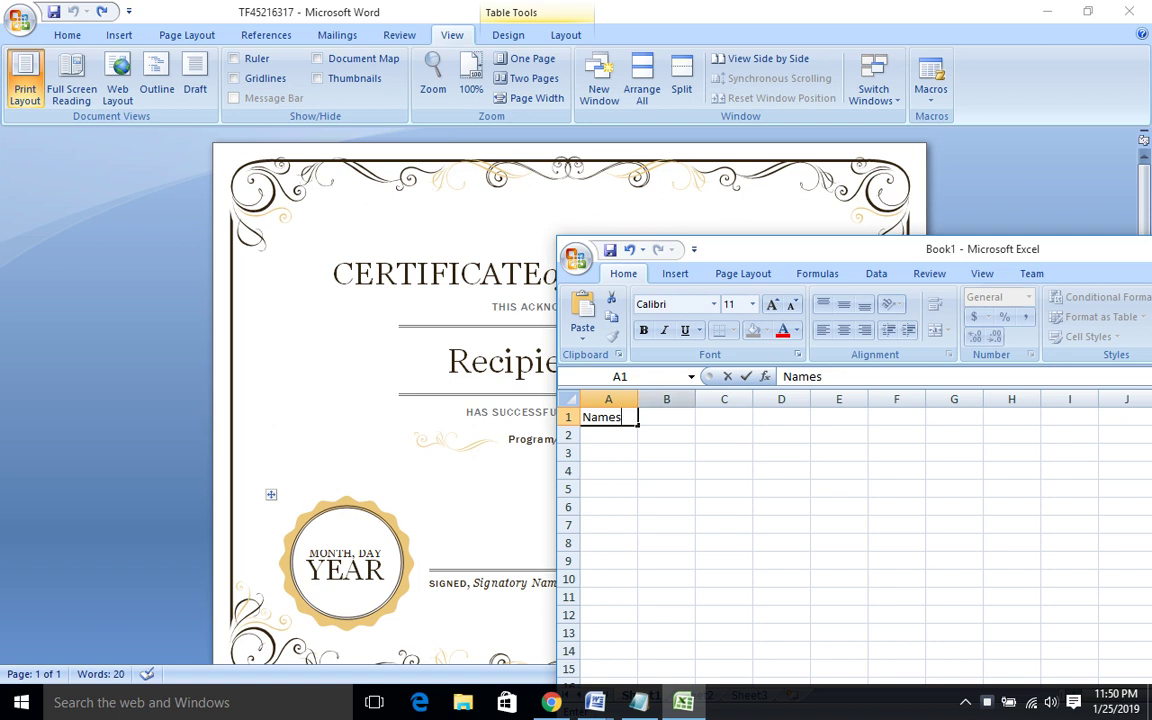
{"action": "left_click", "coordinate": [666, 399]}
{"action": "left_click_drag", "start_coordinate": [695, 399], "coordinate": [833, 399]}
Add headers Program, Day and Year in C1, D1 and E1, widening column C.
{"action": "left_click", "coordinate": [919, 417]}
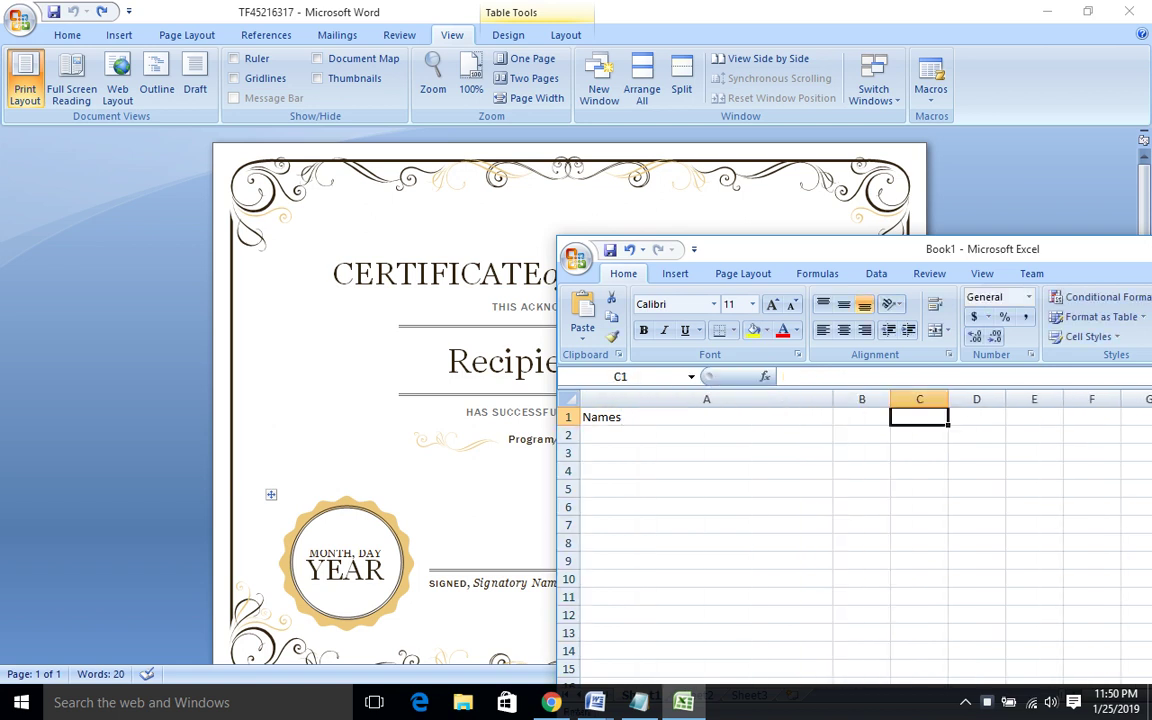
{"action": "type", "text": "P"}
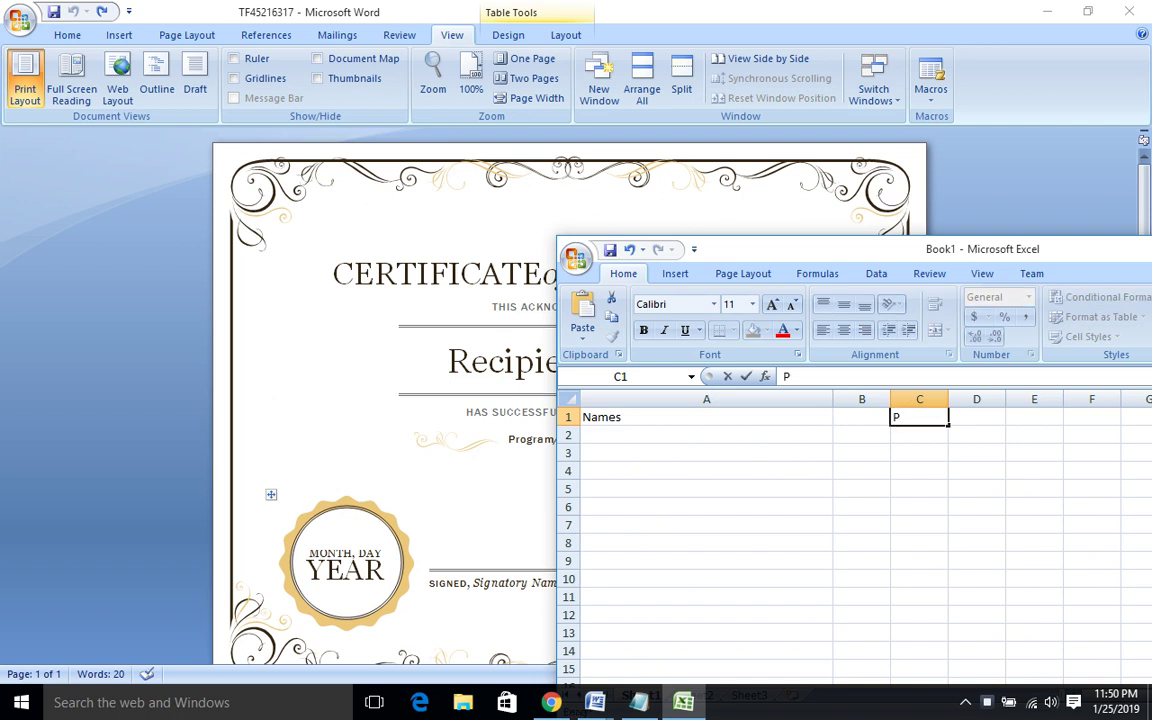
{"action": "type", "text": "rogram"}
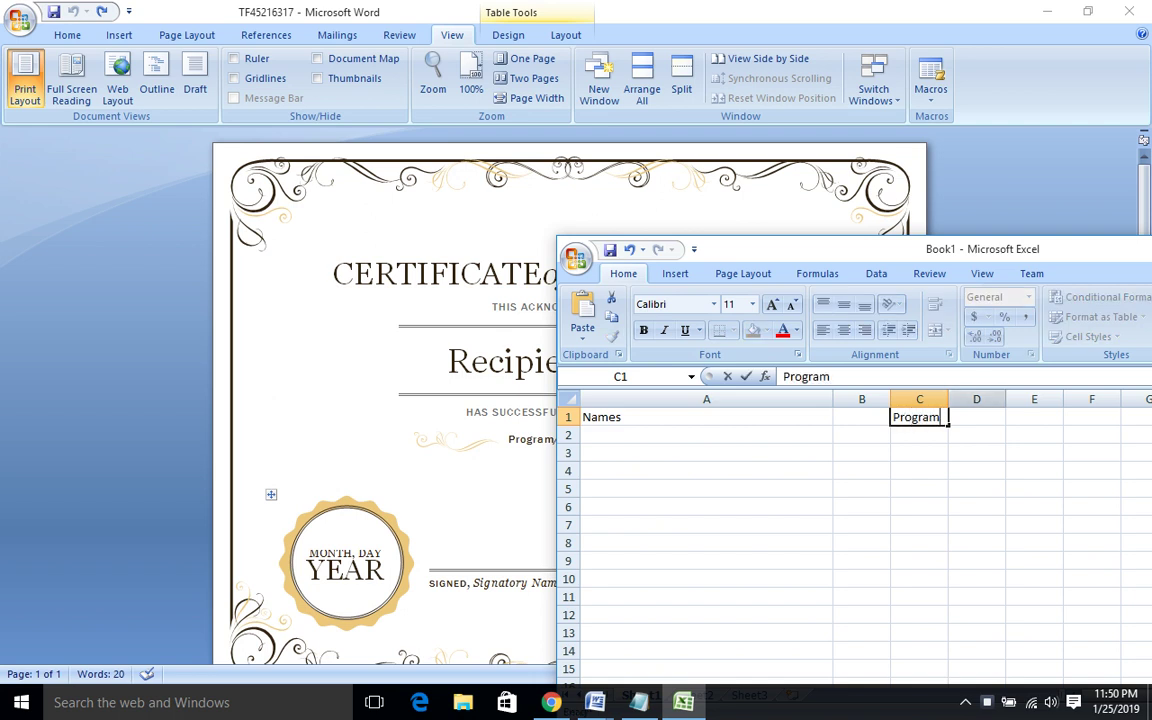
{"action": "left_click", "coordinate": [975, 399]}
{"action": "left_click_drag", "start_coordinate": [948, 399], "coordinate": [1050, 417]}
{"action": "left_click", "coordinate": [1010, 417]}
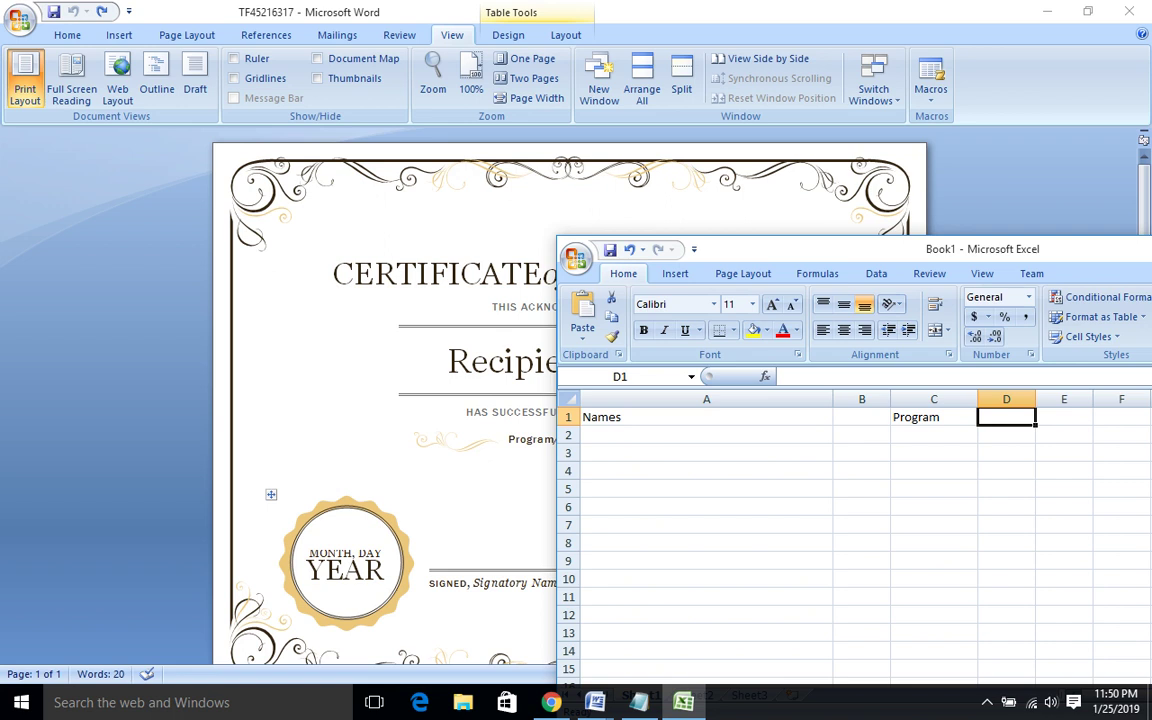
{"action": "type", "text": "Day"}
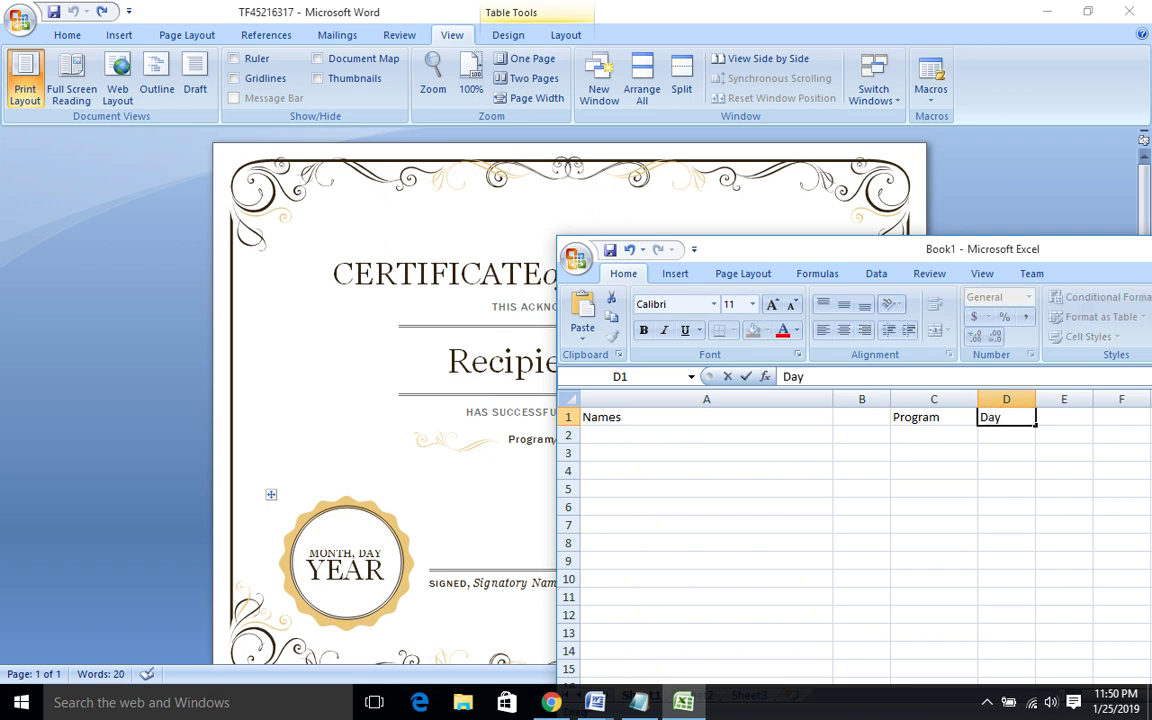
{"action": "key", "text": "Tab"}
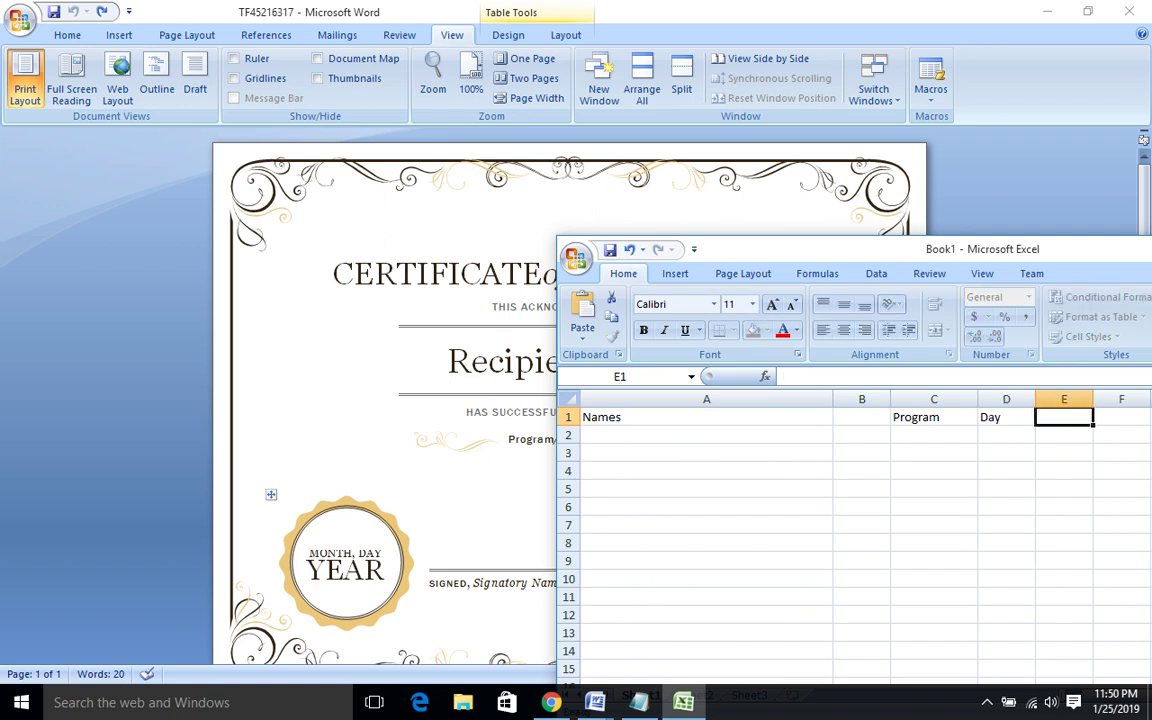
{"action": "type", "text": "Year"}
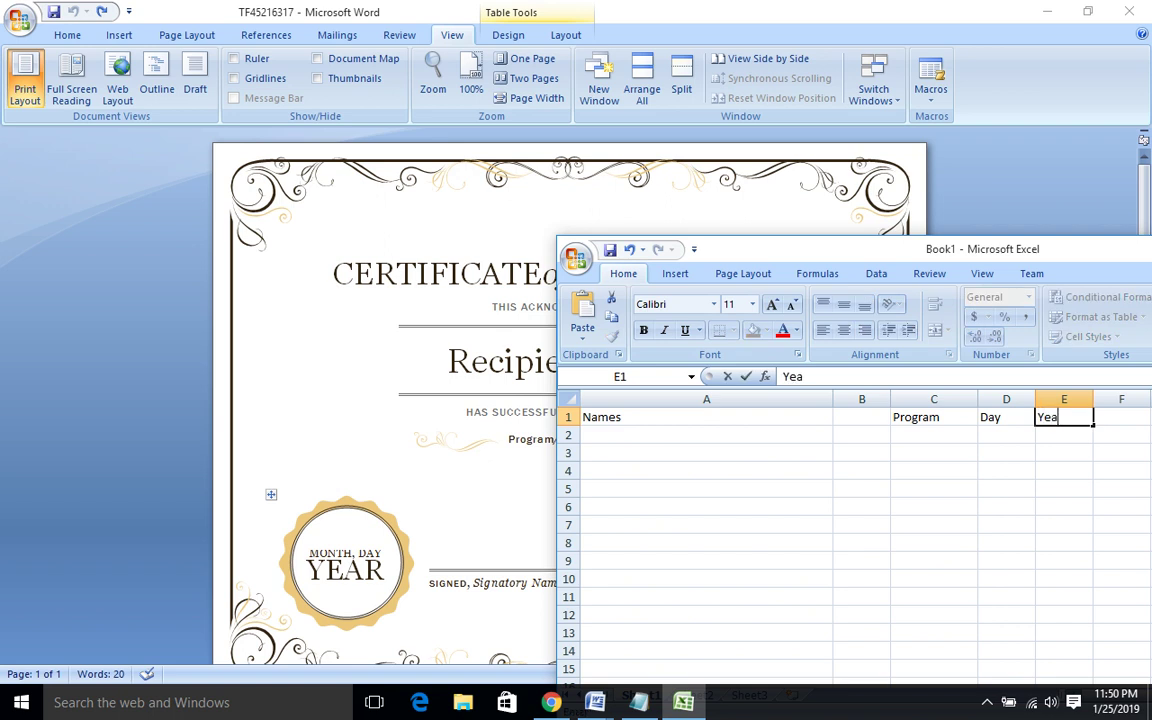
{"action": "key", "text": "Return"}
{"action": "key", "text": "Left"}
{"action": "key", "text": "Left"}
{"action": "key", "text": "Left"}
{"action": "key", "text": "Left"}
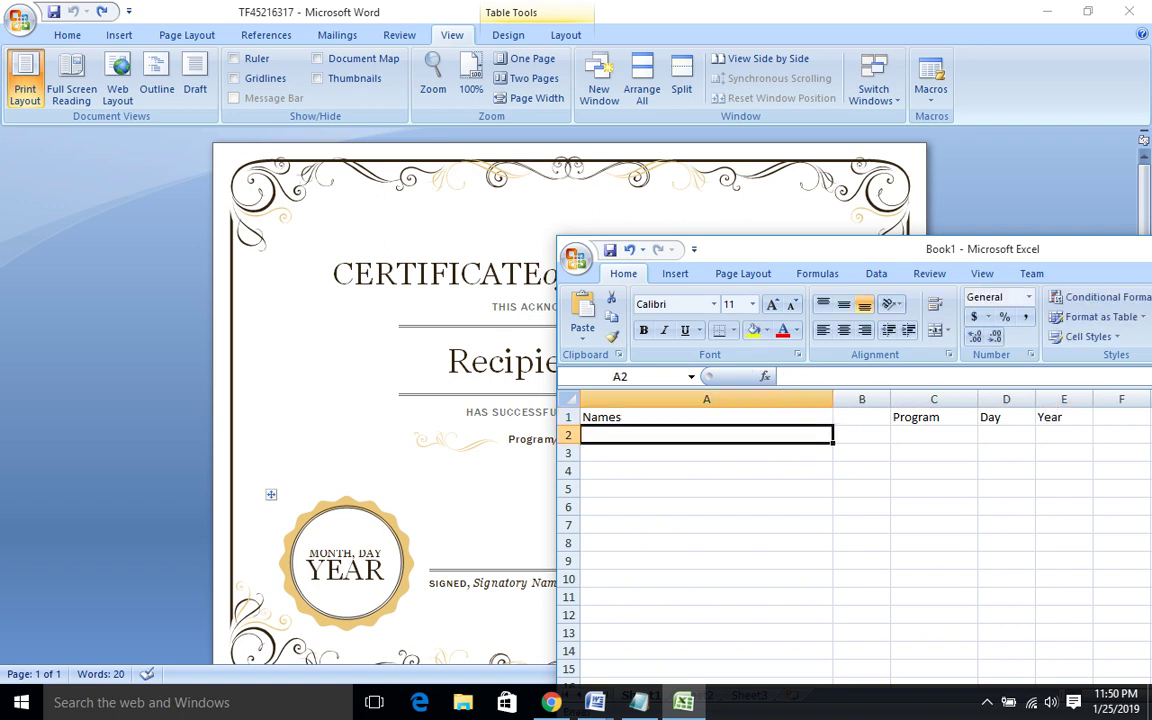
Enter the first two recipients' full names in A2 and A3.
{"action": "type", "text": "A"}
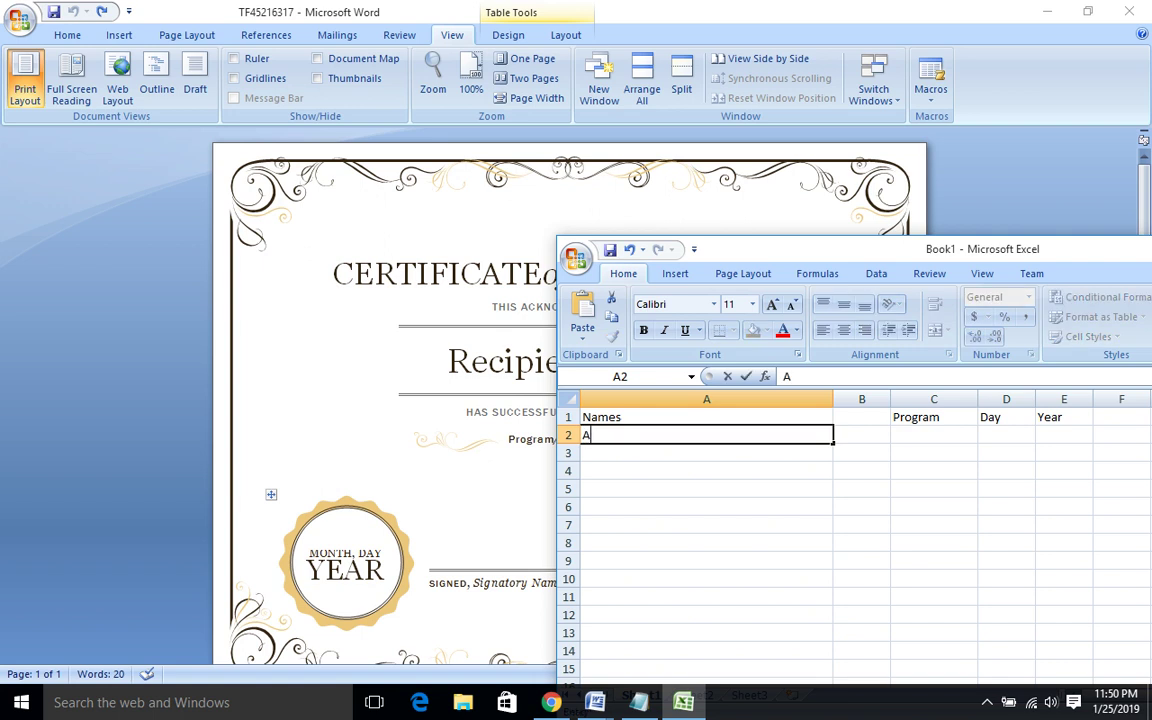
{"action": "type", "text": "dam Sm"}
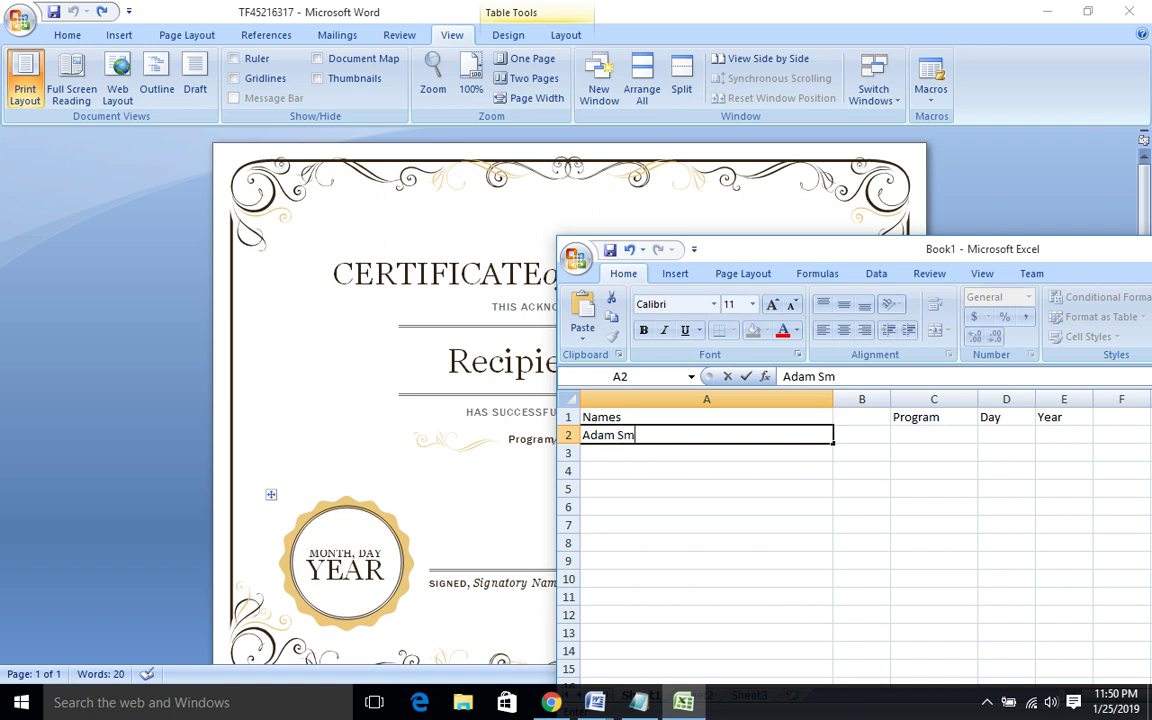
{"action": "type", "text": "ith John"}
{"action": "key", "text": "Return"}
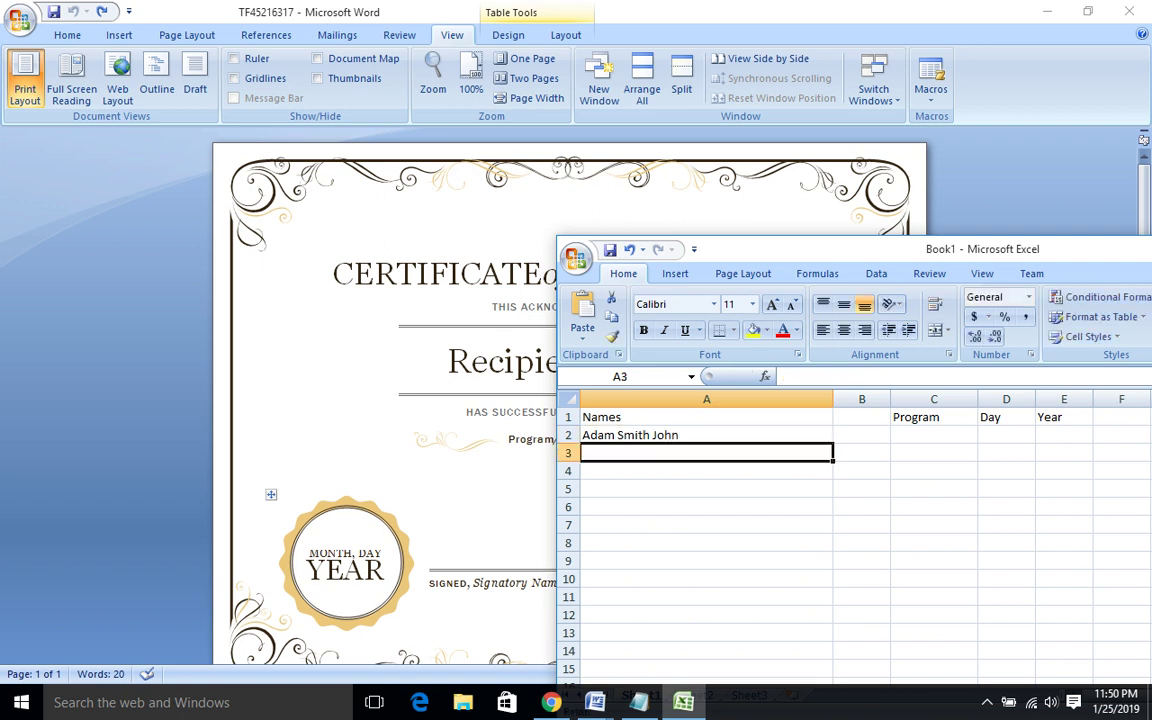
{"action": "type", "text": "Barra"}
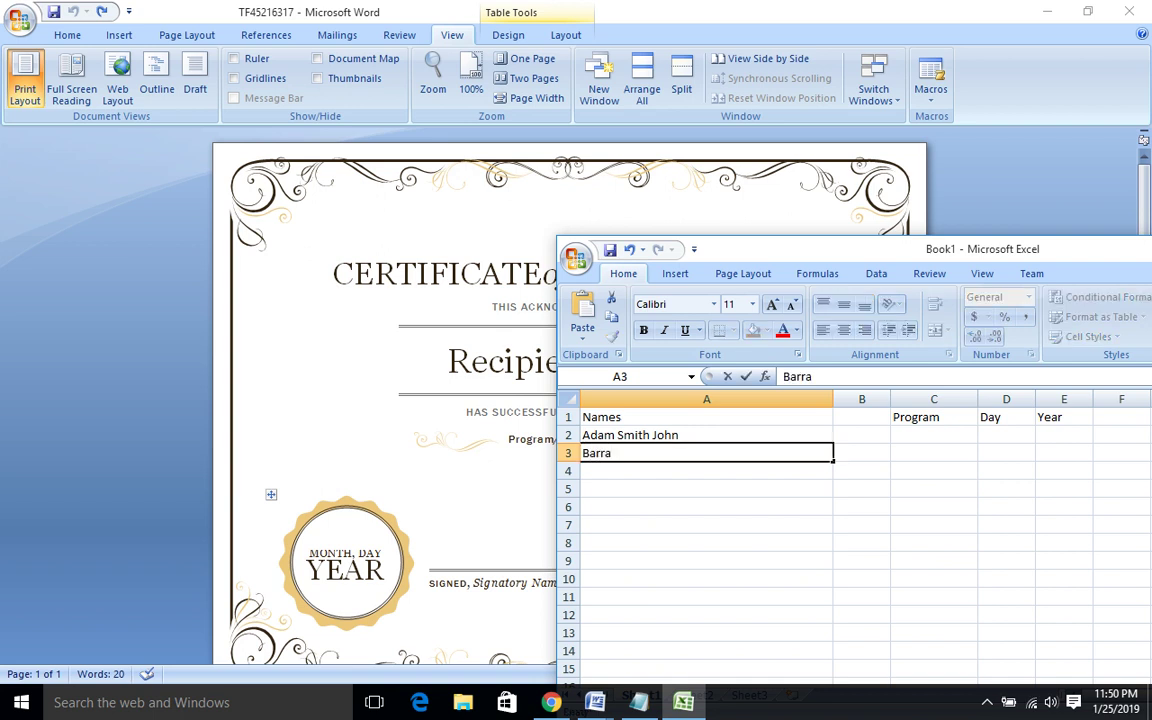
{"action": "type", "text": "ck Davi"}
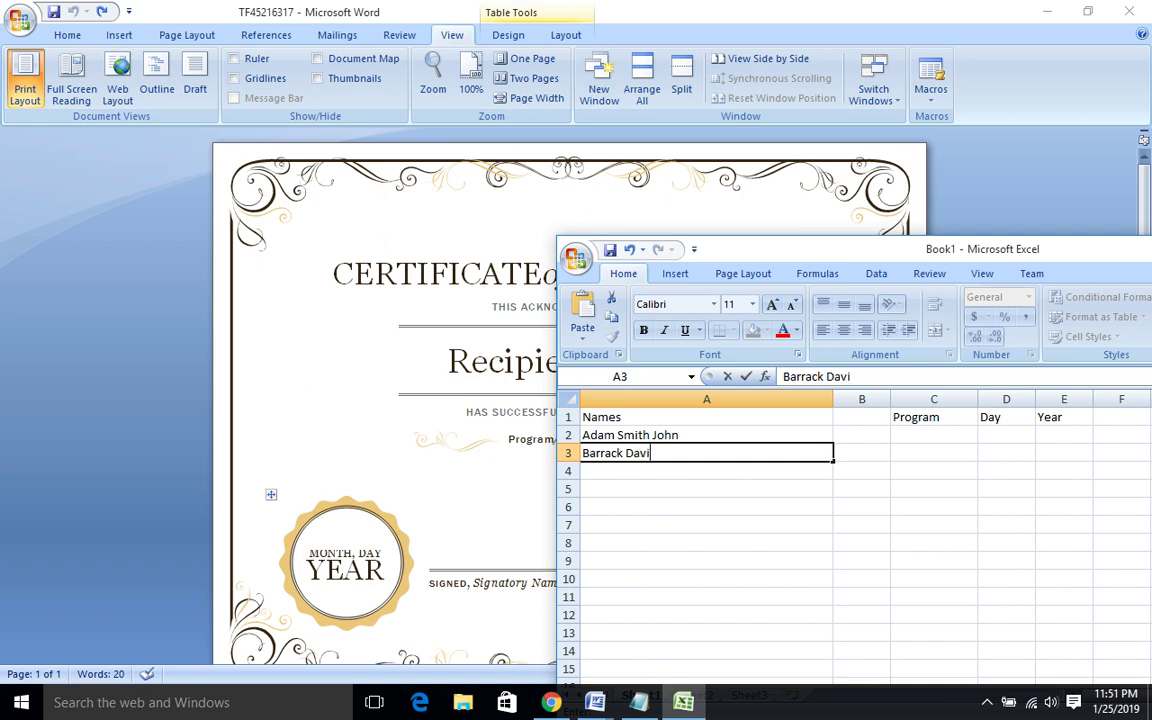
{"action": "type", "text": "d Obama"}
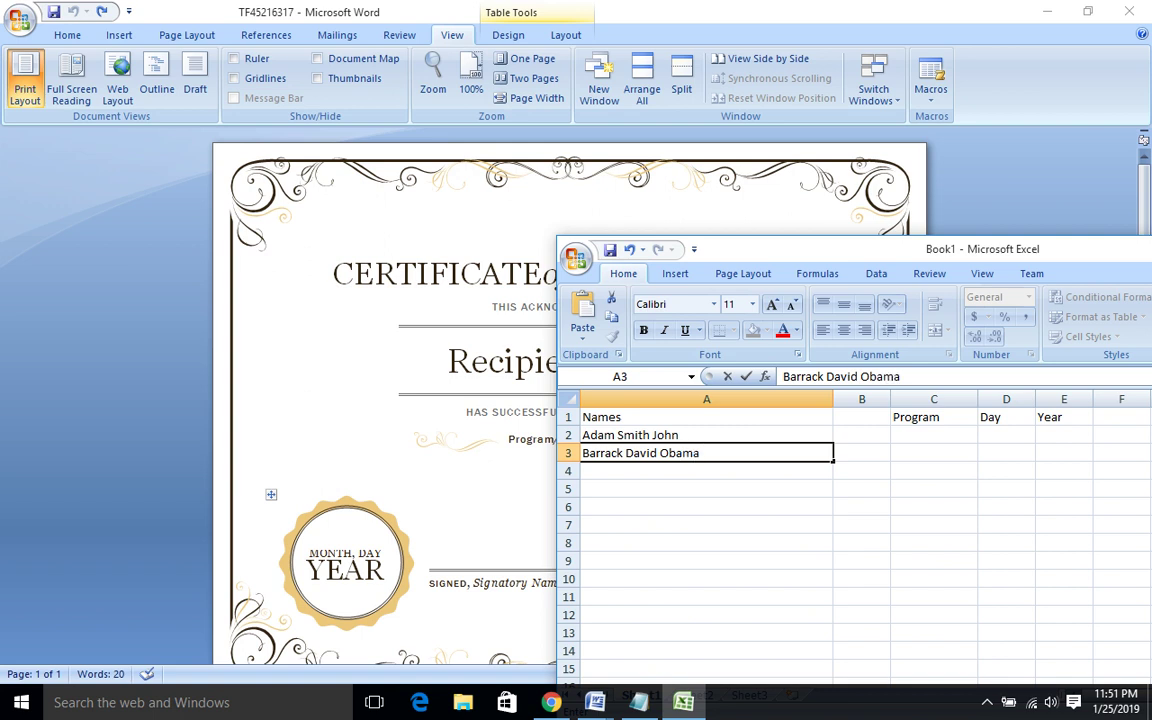
{"action": "key", "text": "Return"}
Enter the remaining three recipients' full names in A4–A6, correcting the fourth surname's spelling.
{"action": "type", "text": "John"}
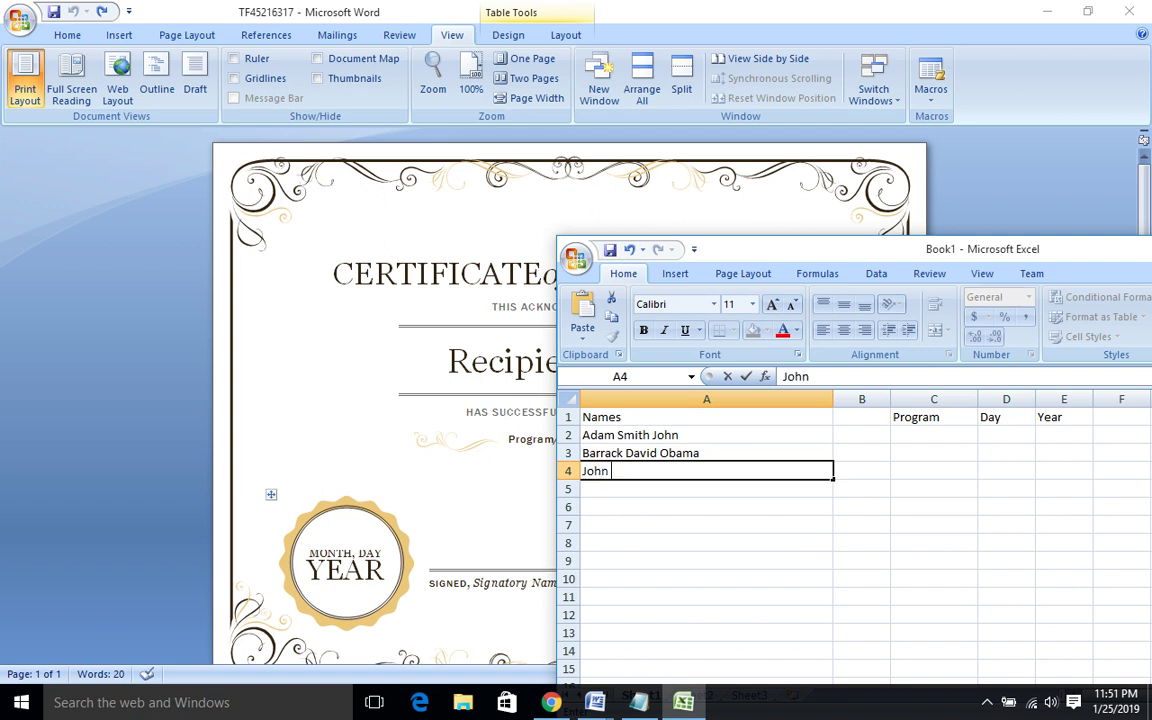
{"action": "type", "text": " Ado Phli"}
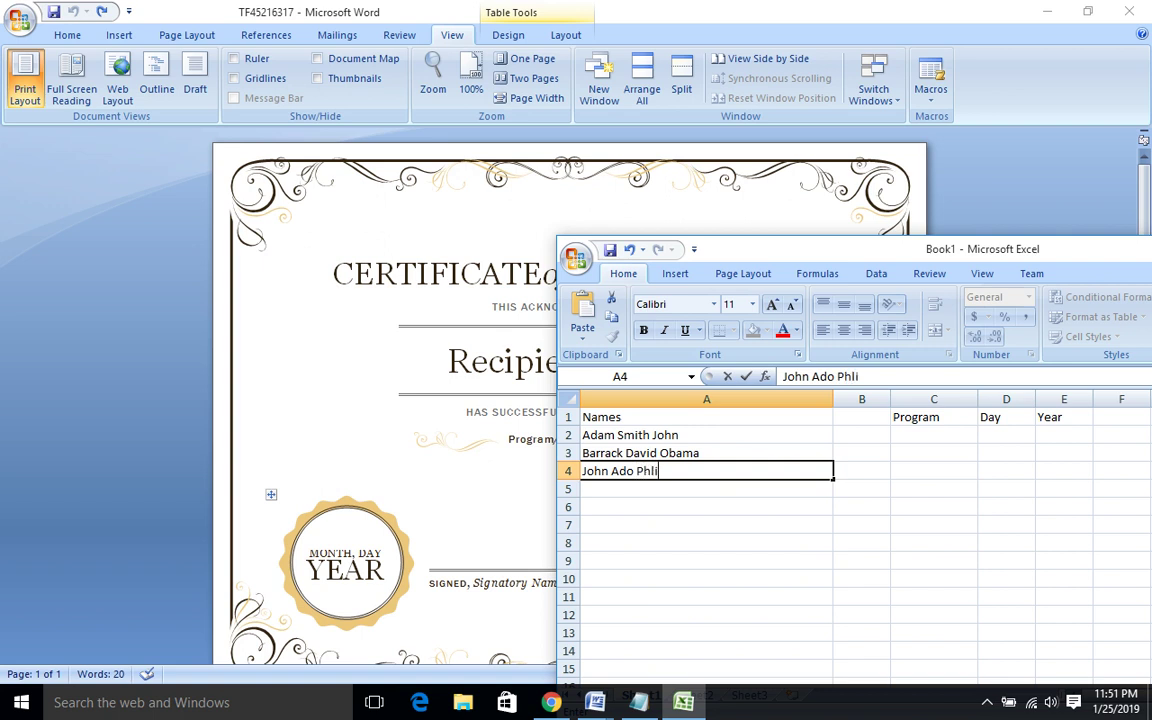
{"action": "type", "text": "ps"}
{"action": "key", "text": "Return"}
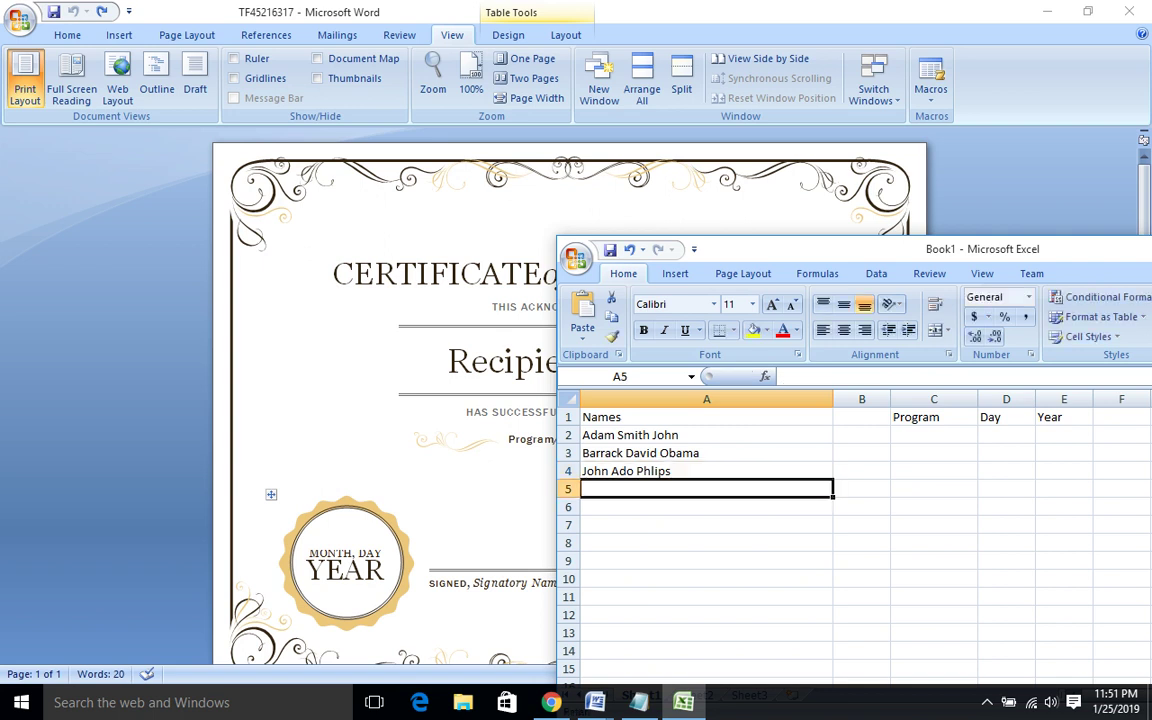
{"action": "type", "text": "Ab"}
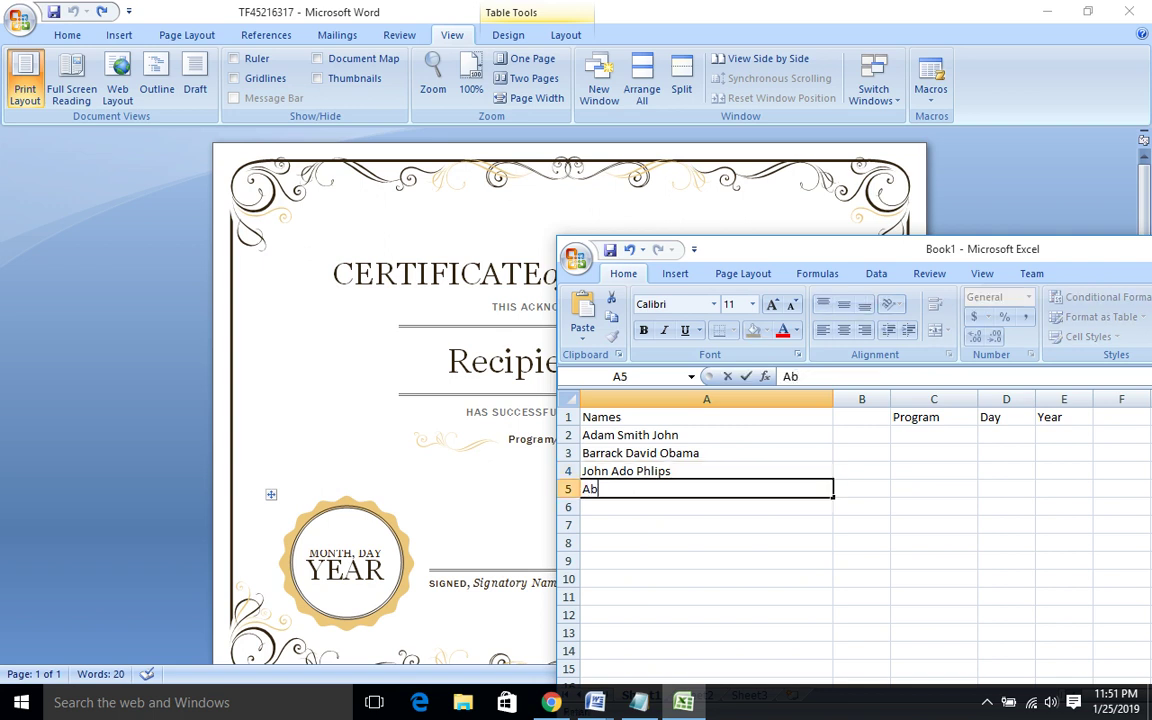
{"action": "type", "text": "ubakar Shah"}
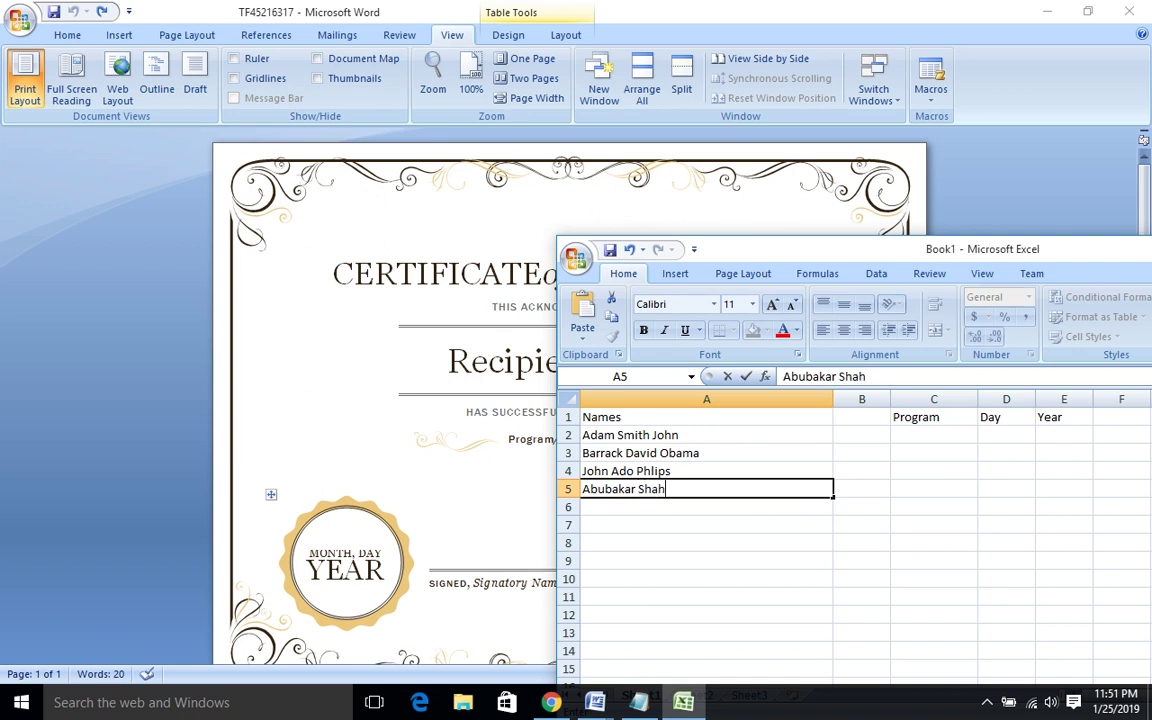
{"action": "type", "text": "eh"}
{"action": "key", "text": "BackSpace"}
{"action": "key", "text": "BackSpace"}
{"action": "key", "text": "BackSpace"}
{"action": "key", "text": "BackSpace"}
{"action": "key", "text": "BackSpace"}
{"action": "type", "text": "ahh"}
{"action": "key", "text": "BackSpace"}
{"action": "type", "text": "eed"}
{"action": "key", "text": "Return"}
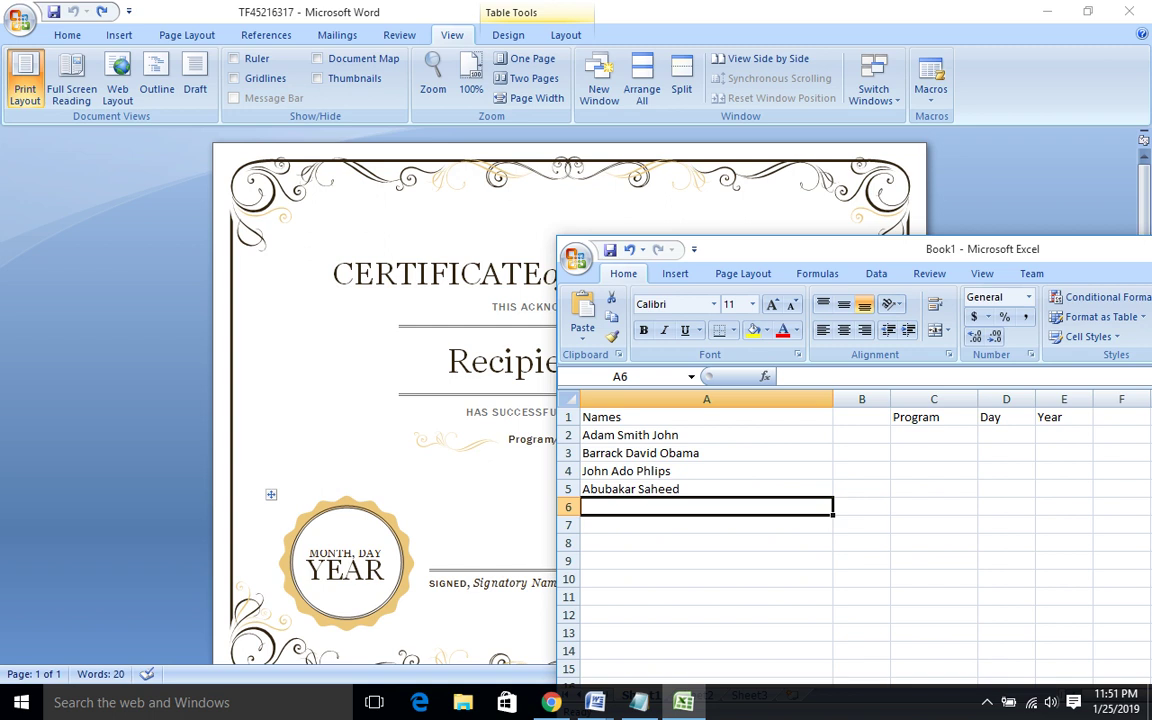
{"action": "type", "text": "Jame"}
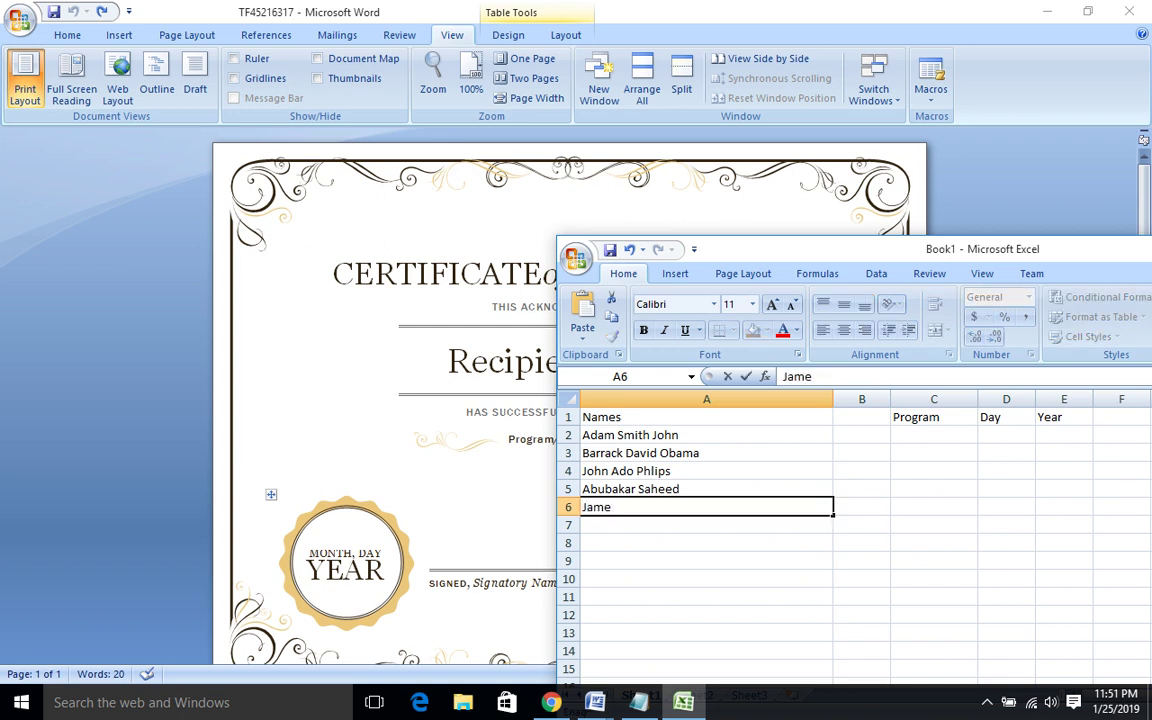
{"action": "type", "text": " Olaleye"}
{"action": "key", "text": "Up"}
{"action": "key", "text": "Up"}
{"action": "key", "text": "Up"}
{"action": "key", "text": "Up"}
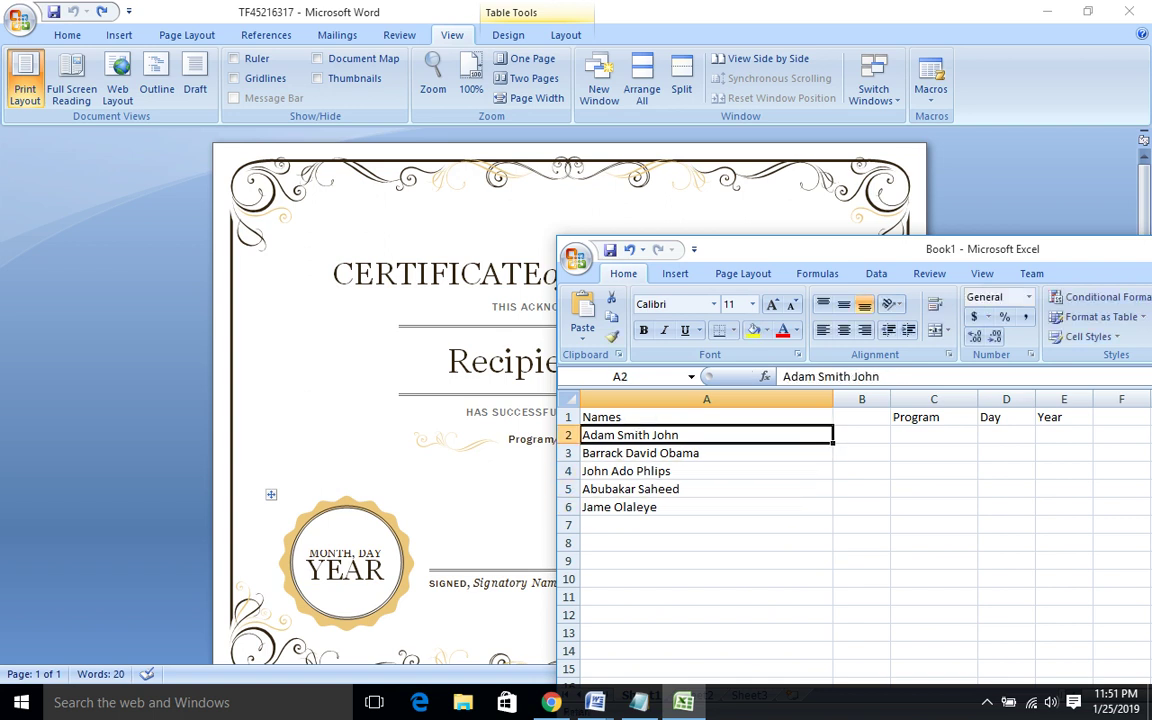
Enter Diploma In Marketing, Diploma in Information System and Diploma In digital Marketing in C2–C4.
{"action": "key", "text": "Right"}
{"action": "key", "text": "Right"}
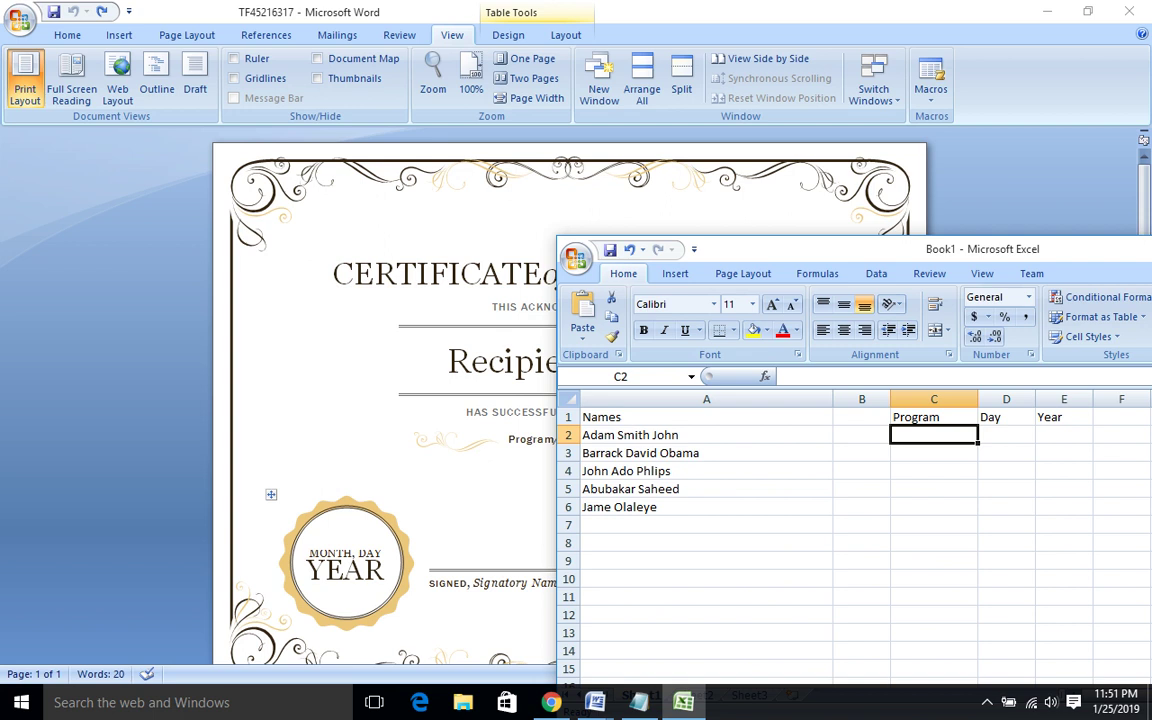
{"action": "type", "text": "Dip"}
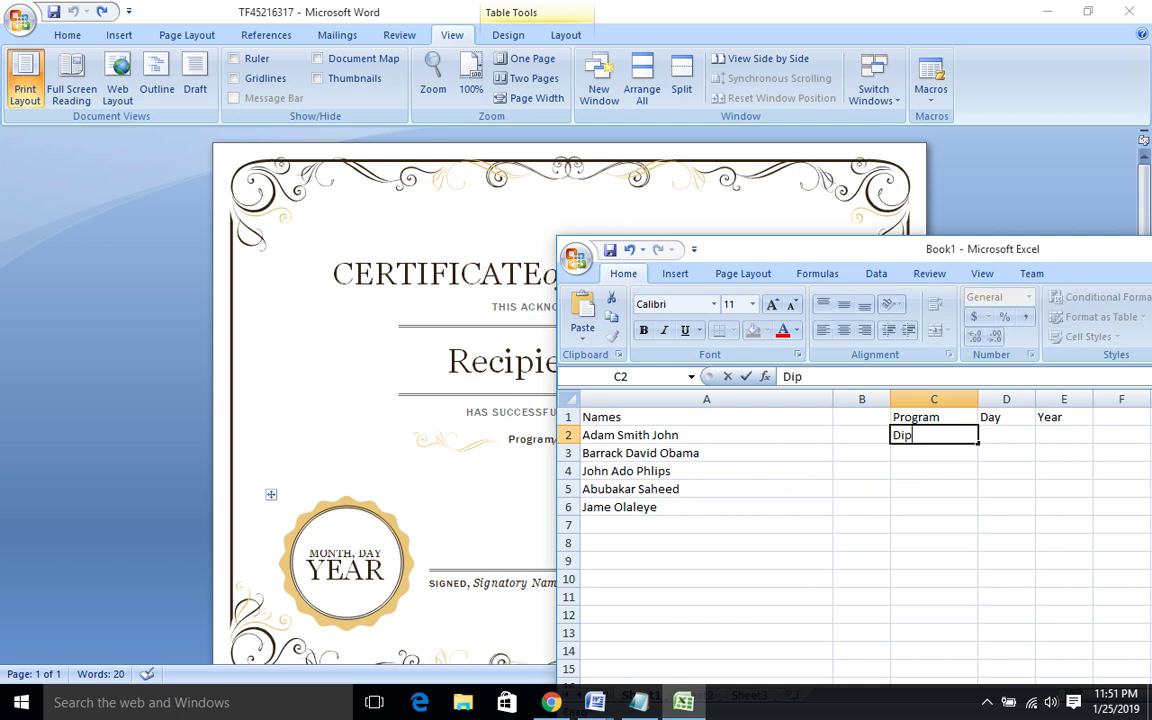
{"action": "type", "text": "loma In Ma"}
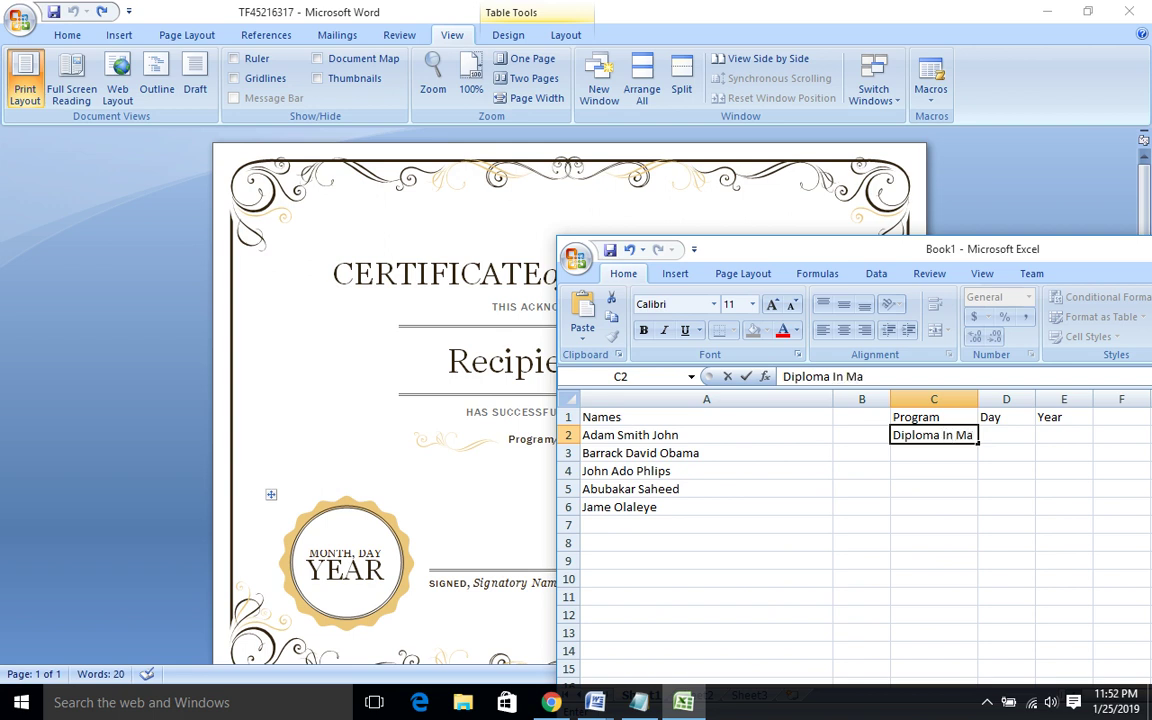
{"action": "type", "text": "rketing"}
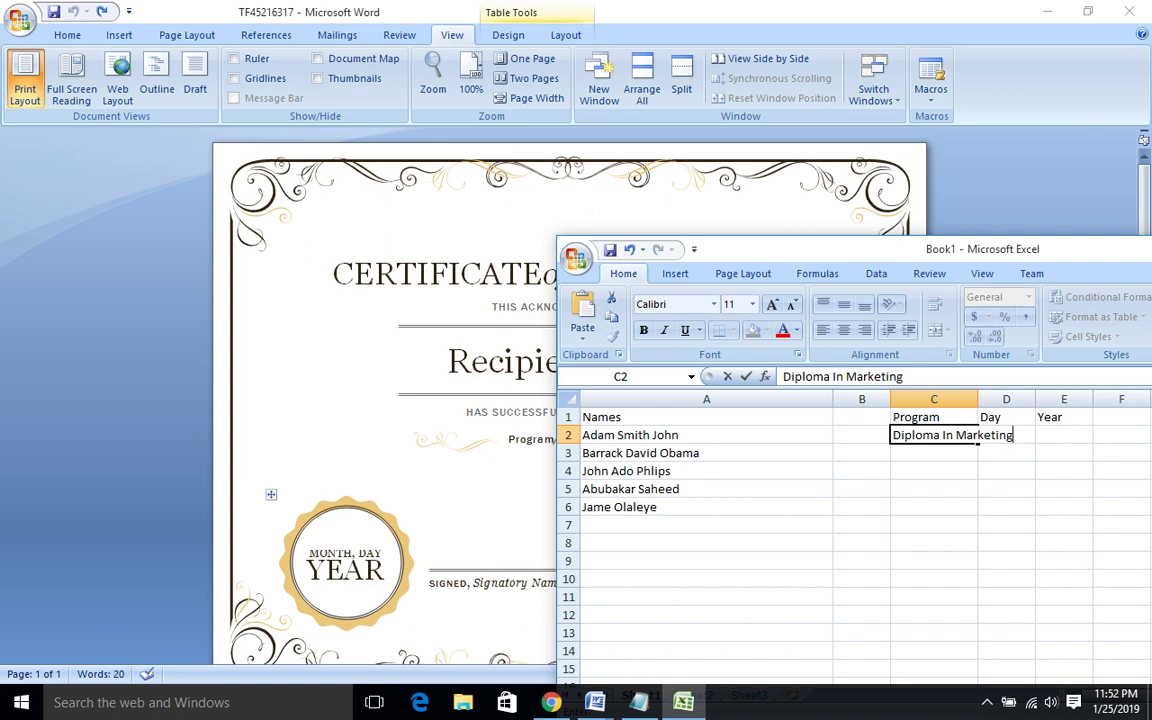
{"action": "key", "text": "Return"}
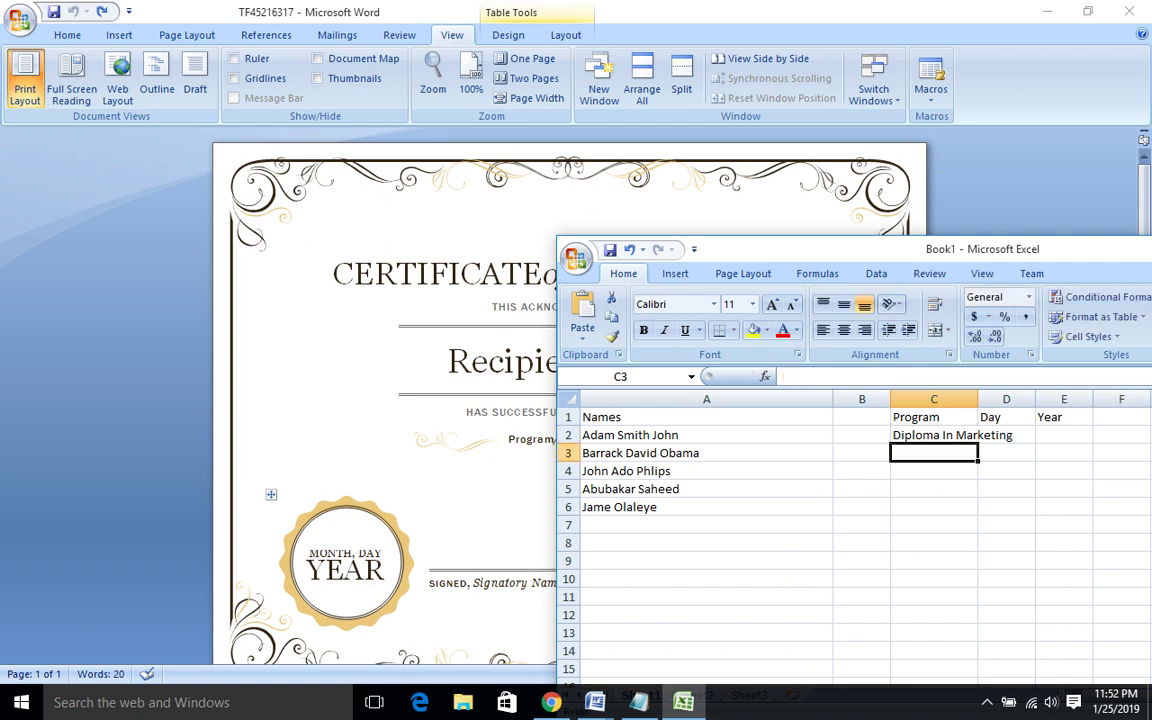
{"action": "type", "text": "Diplo"}
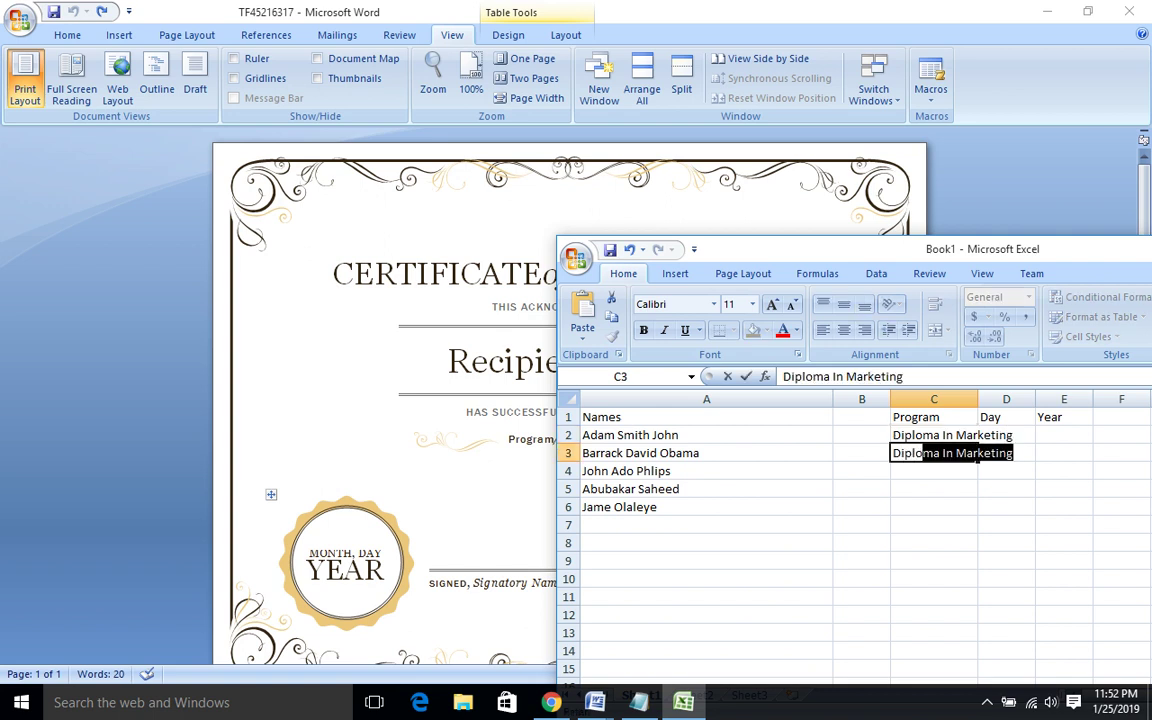
{"action": "type", "text": "m"}
{"action": "key", "text": "Delete"}
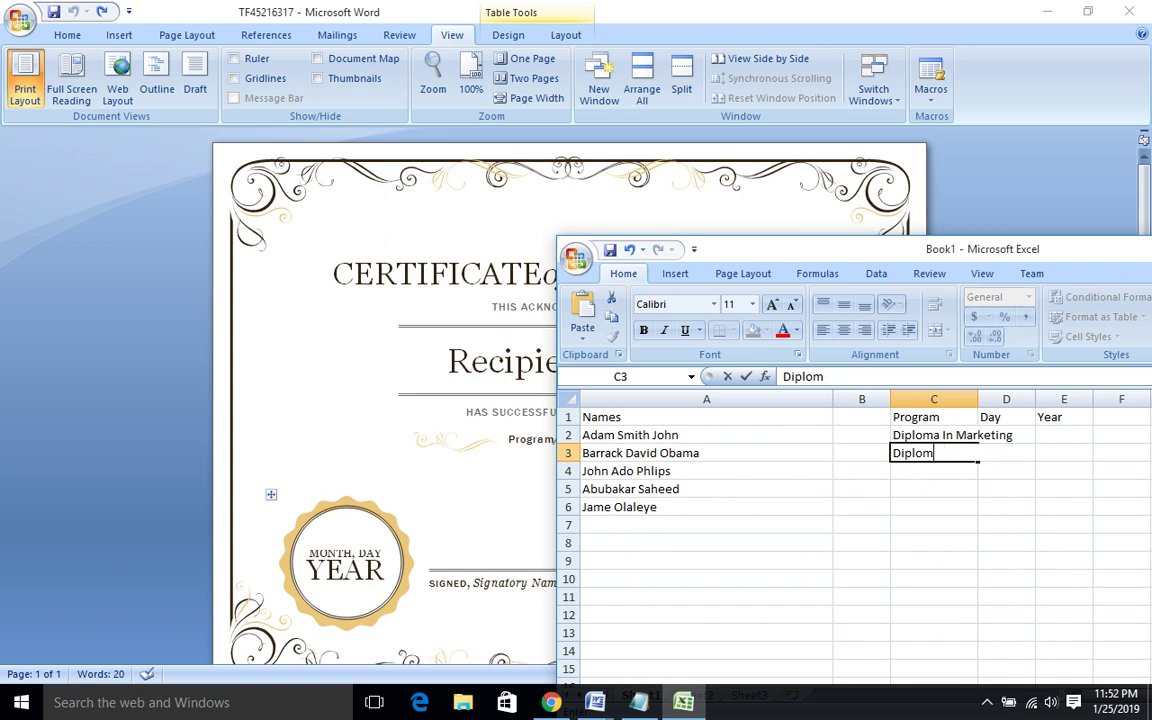
{"action": "type", "text": "a in "}
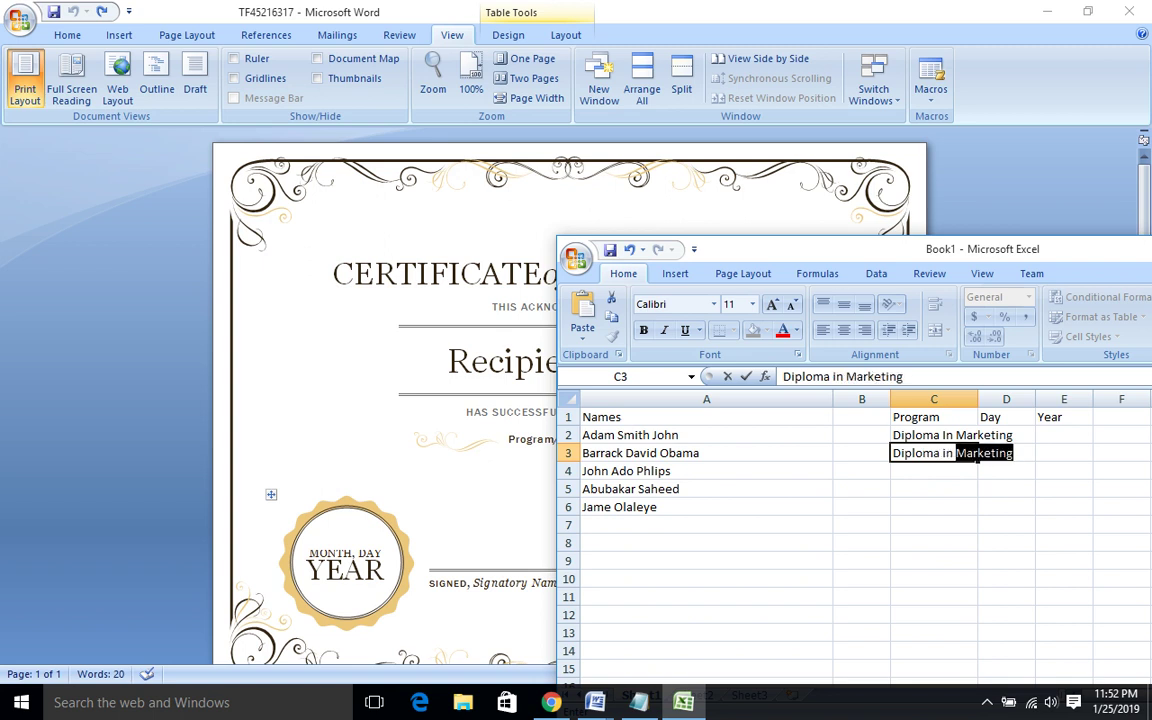
{"action": "type", "text": "Info"}
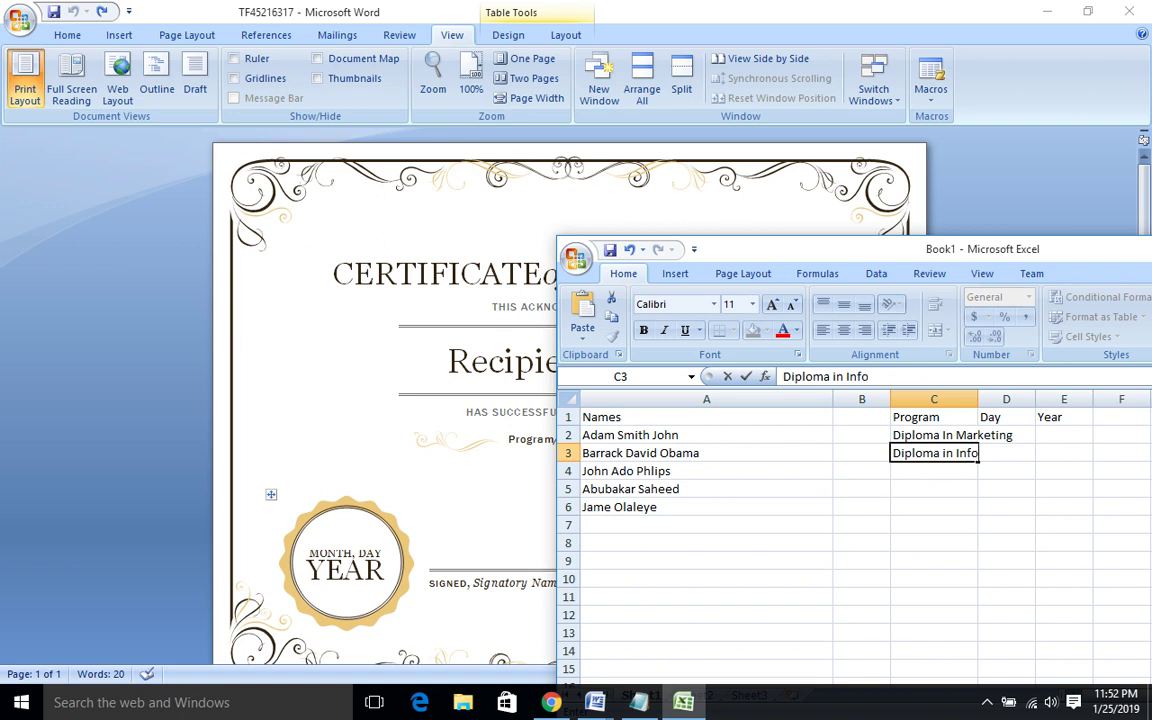
{"action": "type", "text": "rmation S"}
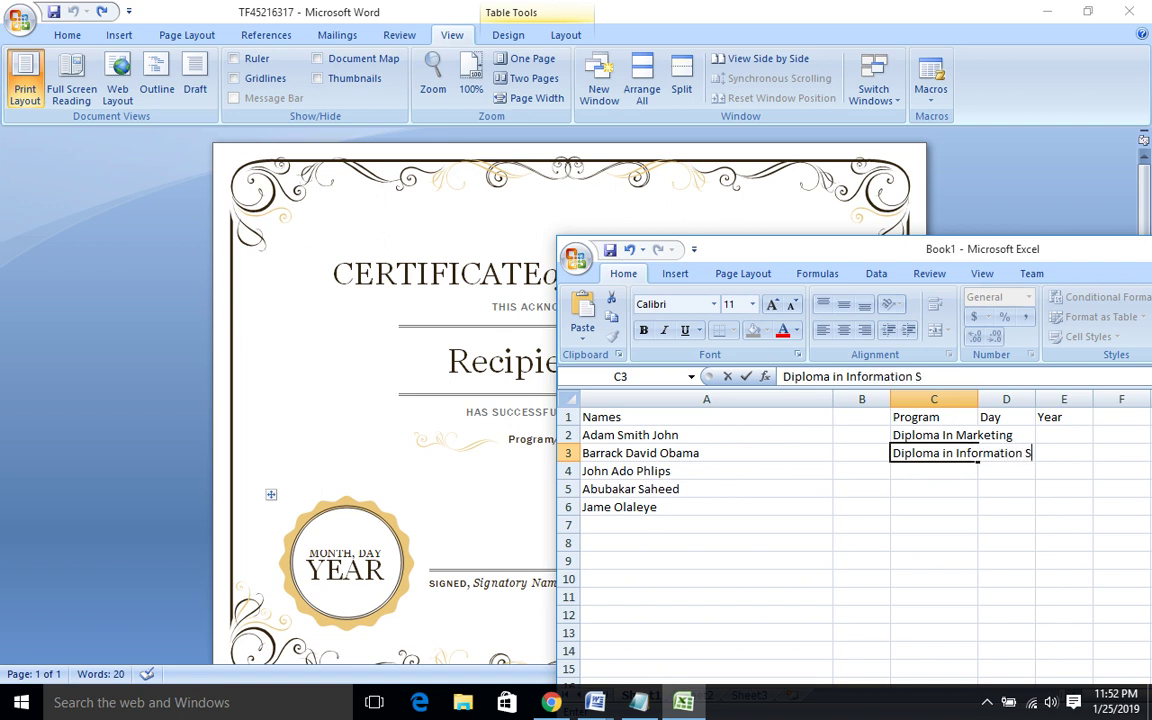
{"action": "type", "text": "ystem"}
{"action": "key", "text": "Return"}
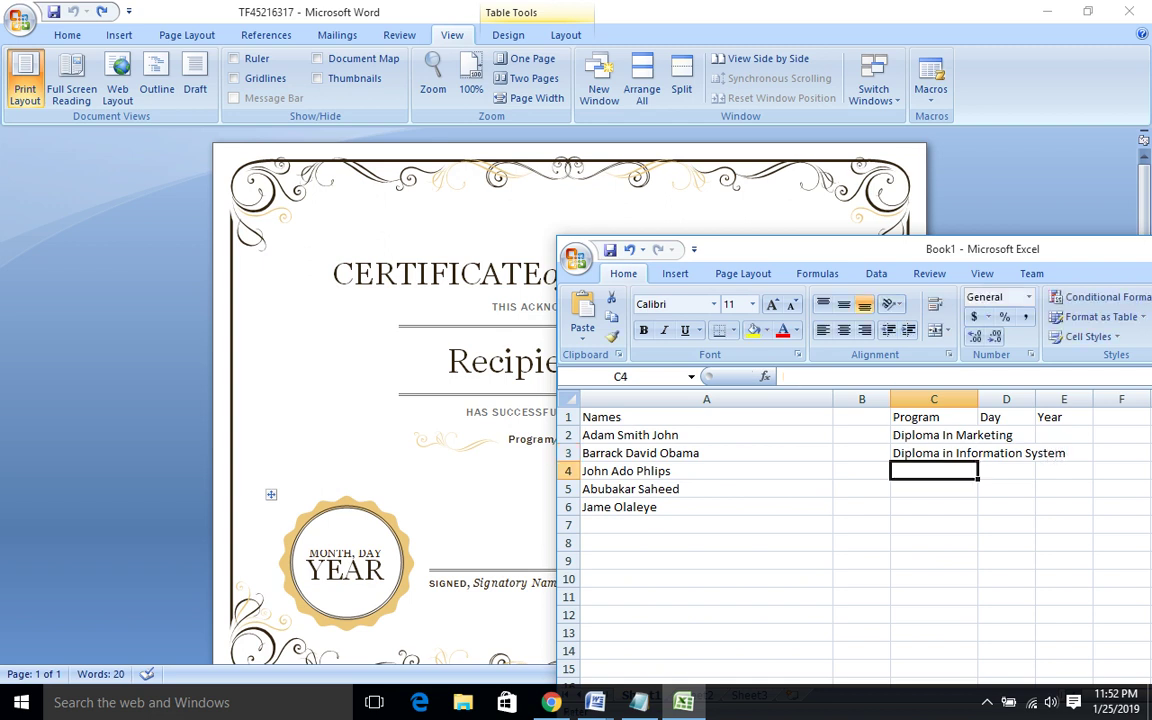
{"action": "type", "text": "Di"}
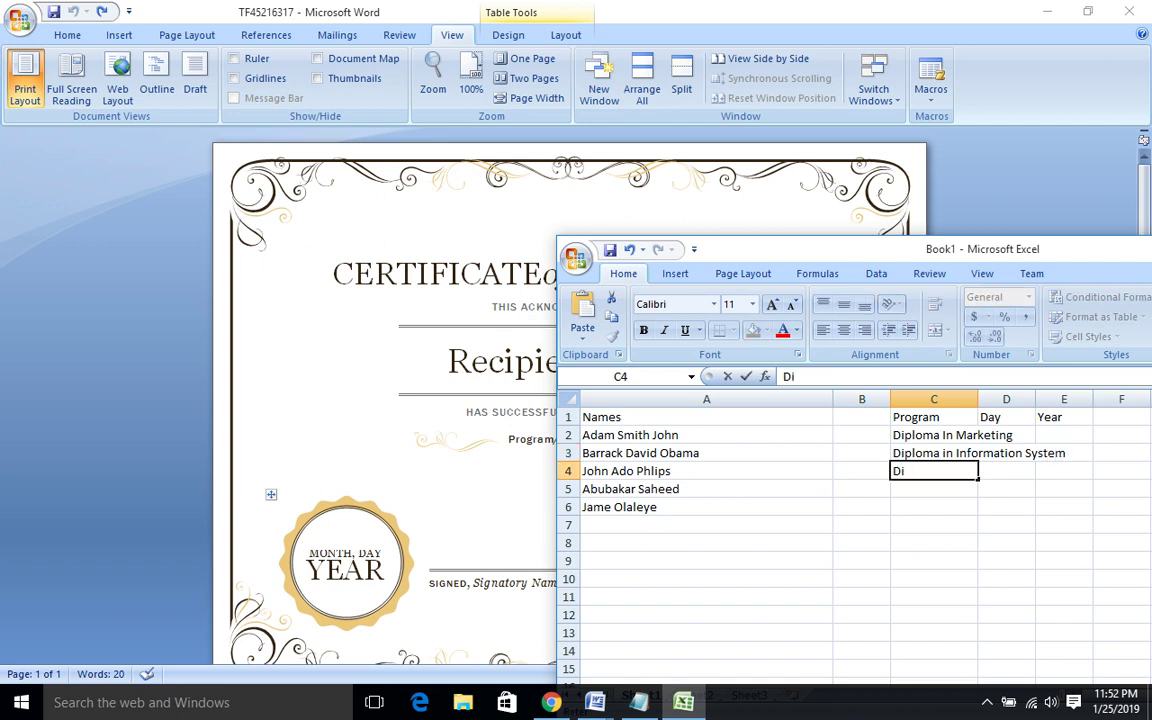
{"action": "type", "text": "ploma In"}
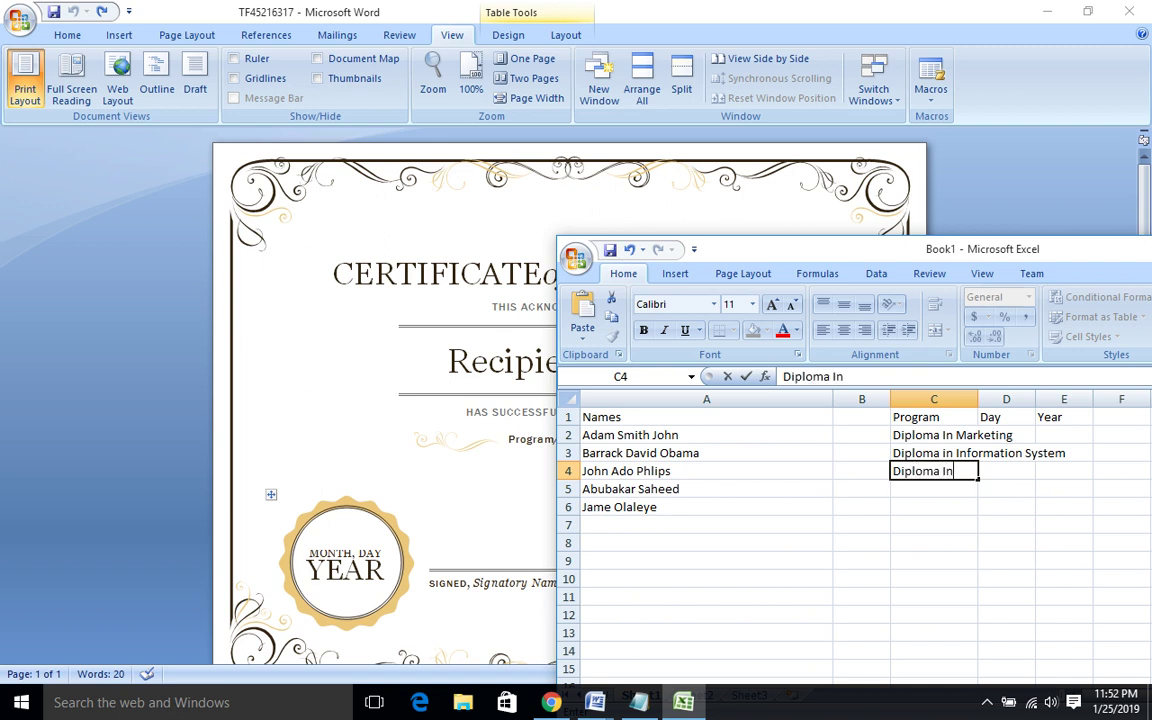
{"action": "type", "text": " dig"}
{"action": "type", "text": "i"}
{"action": "type", "text": "tal"}
{"action": "type", "text": " M"}
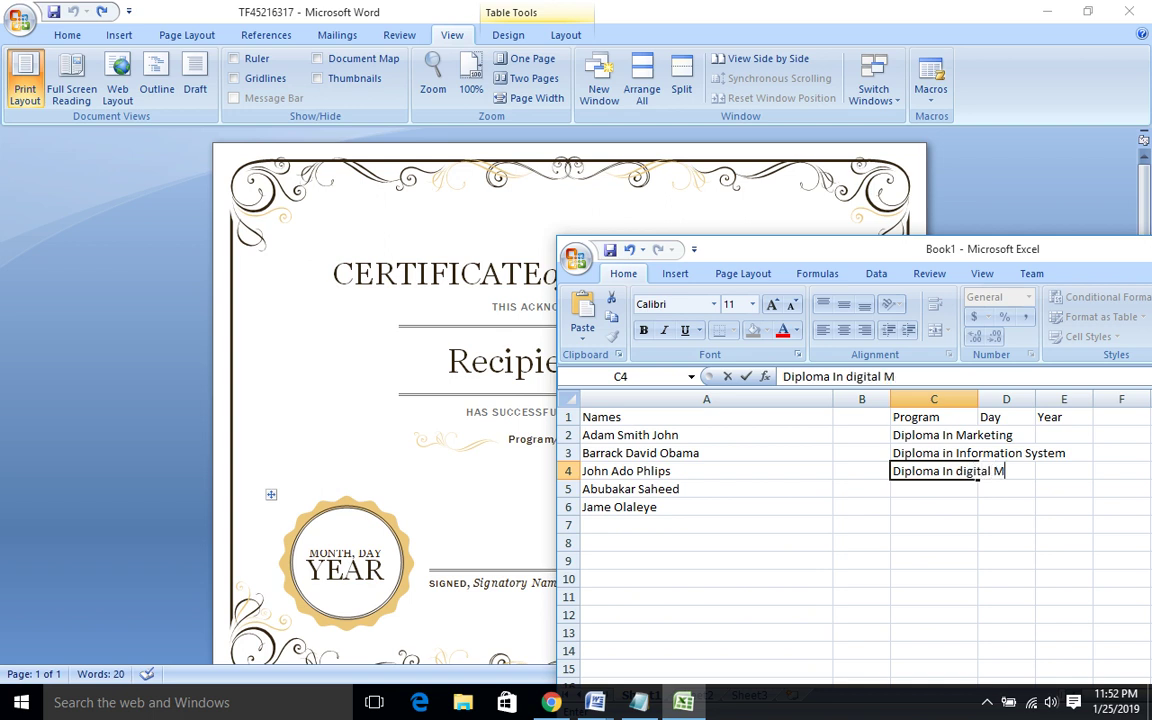
{"action": "type", "text": "arketing"}
{"action": "key", "text": "Return"}
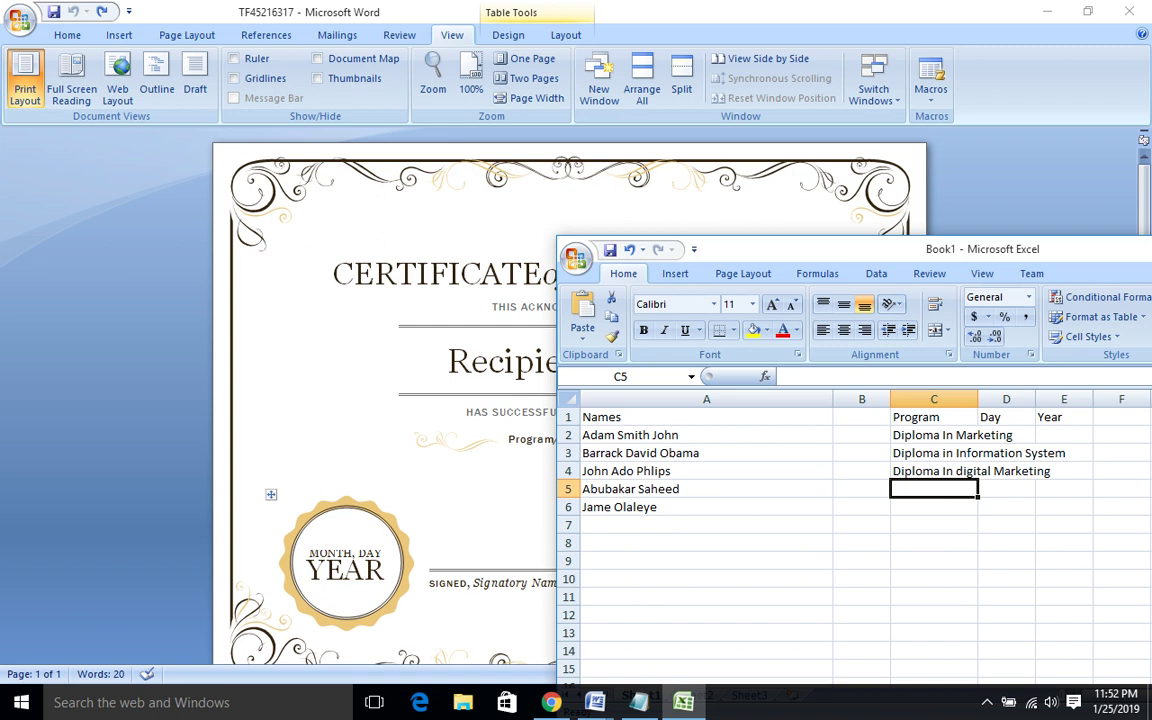
Widen column C and capitalise 'Digital' in the C4 entry.
{"action": "left_click_drag", "start_coordinate": [978, 399], "coordinate": [1103, 399]}
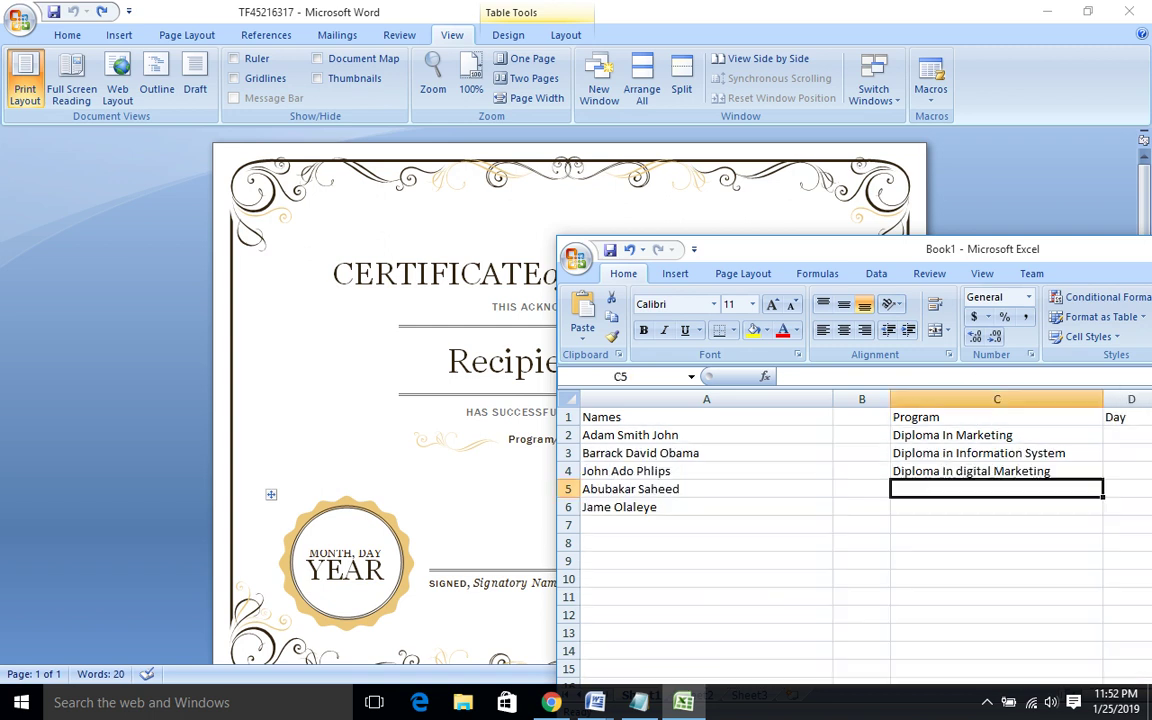
{"action": "left_click", "coordinate": [996, 471]}
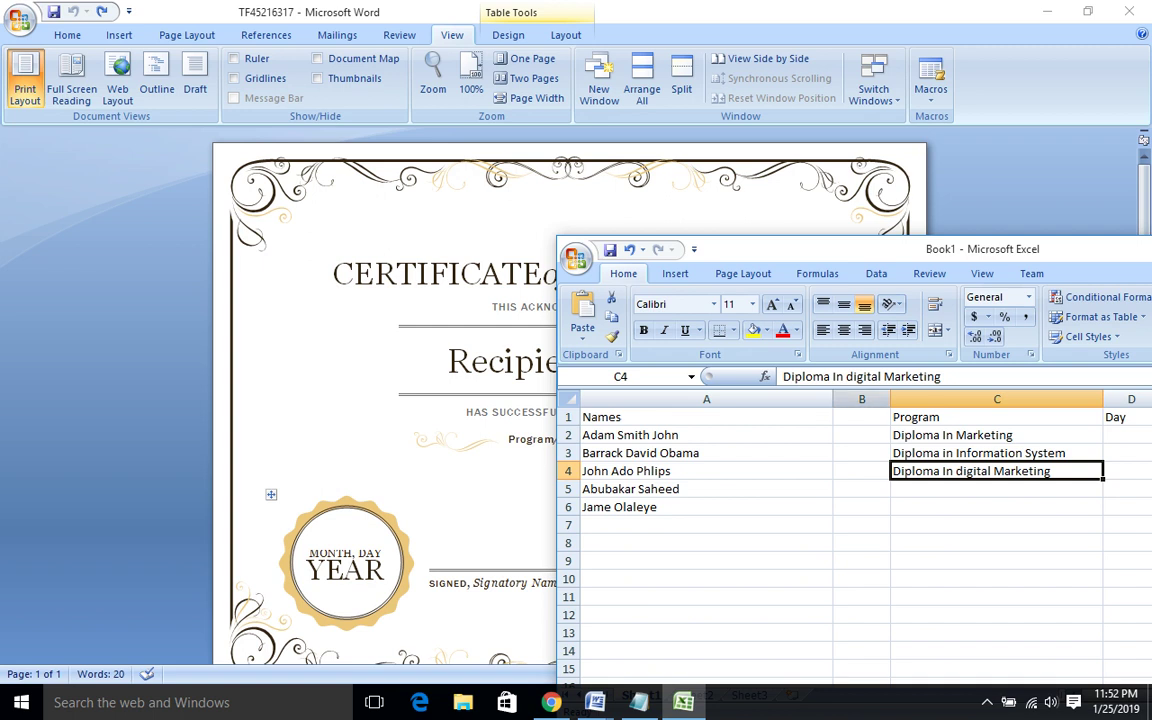
{"action": "left_click", "coordinate": [846, 376]}
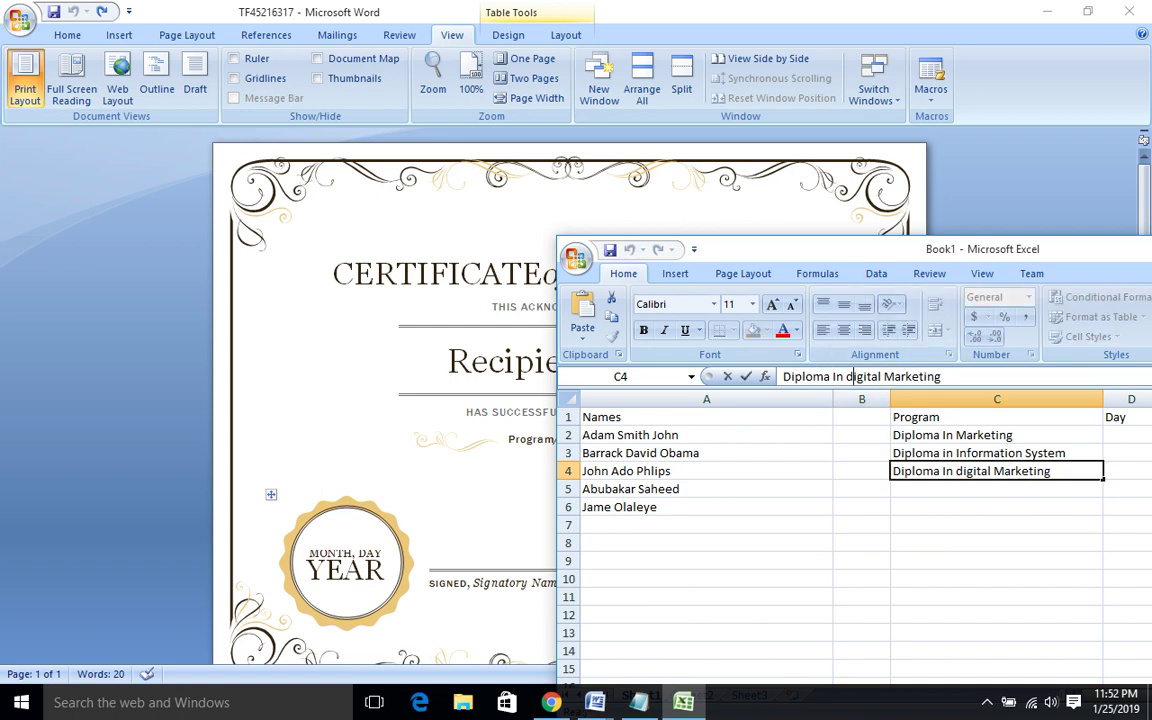
{"action": "key", "text": "Delete"}
{"action": "type", "text": "D"}
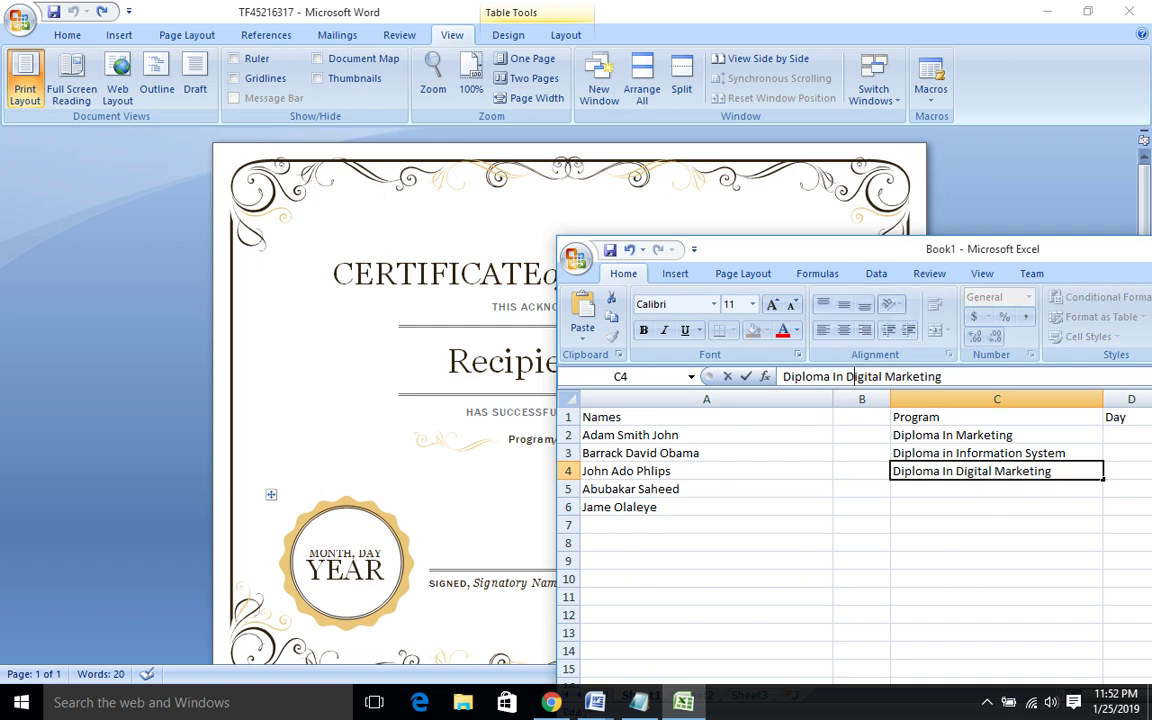
{"action": "left_click", "coordinate": [996, 507]}
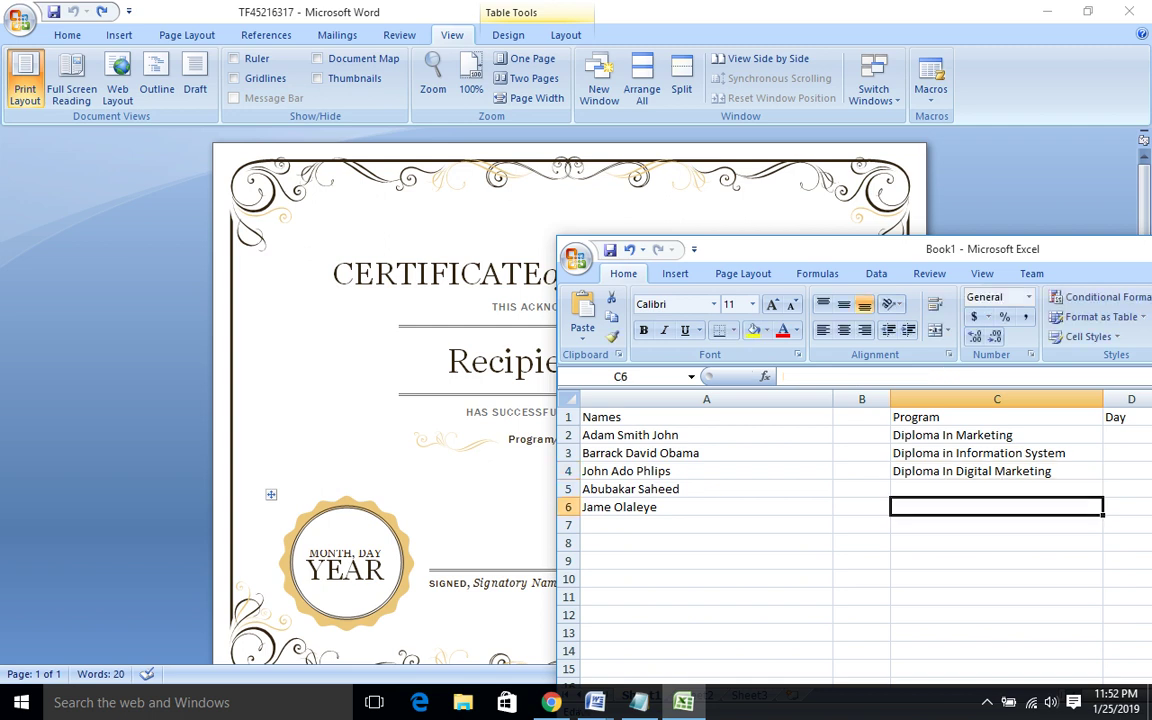
Enter Diploma in Accounting in C5 and begin typing Diploma in Purchase and Supply in C6.
{"action": "left_click", "coordinate": [996, 489]}
{"action": "type", "text": "D"}
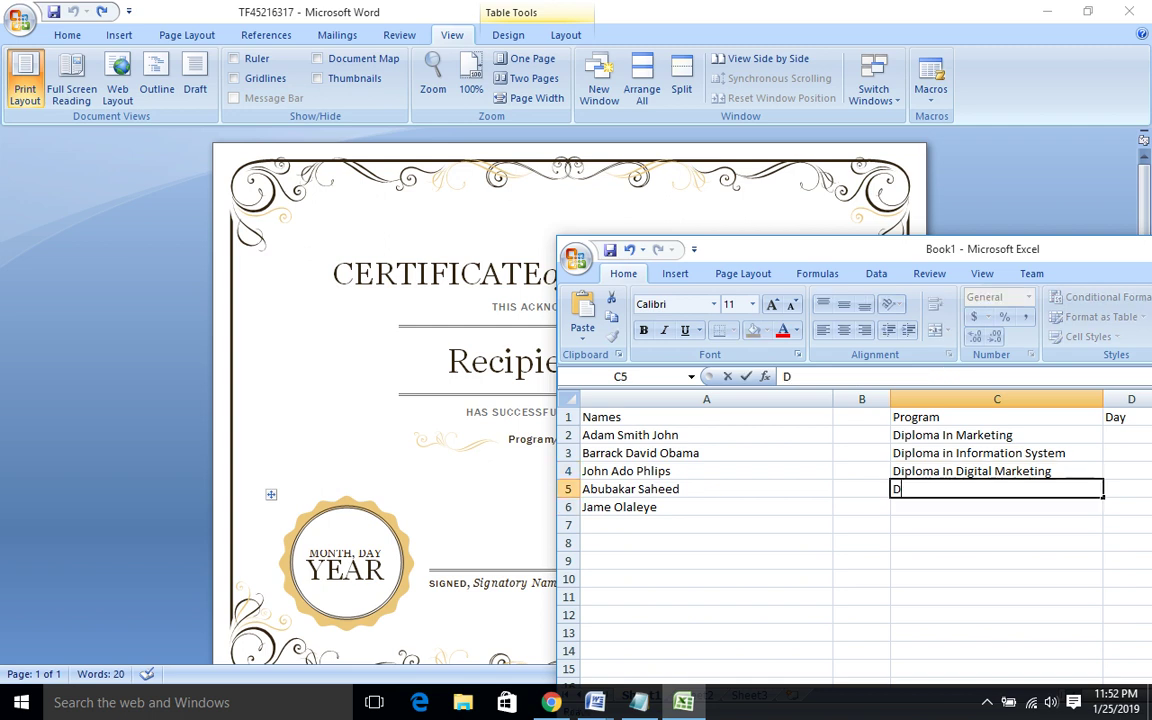
{"action": "type", "text": "iploma"}
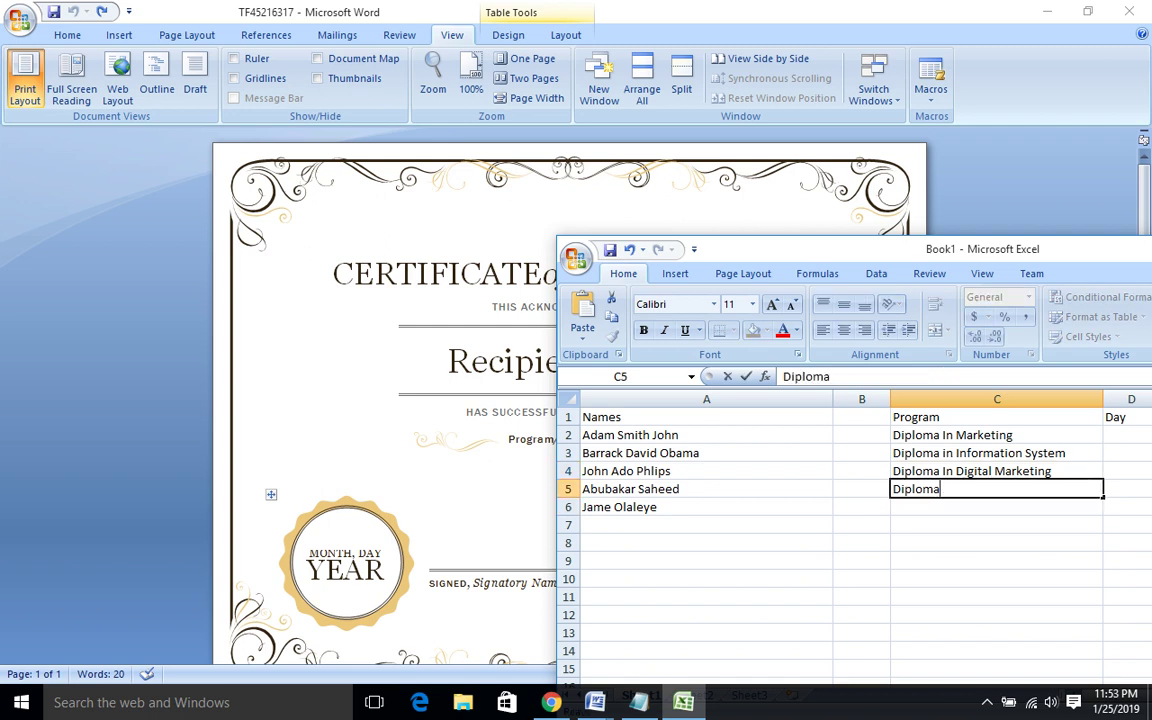
{"action": "type", "text": " in Accounting"}
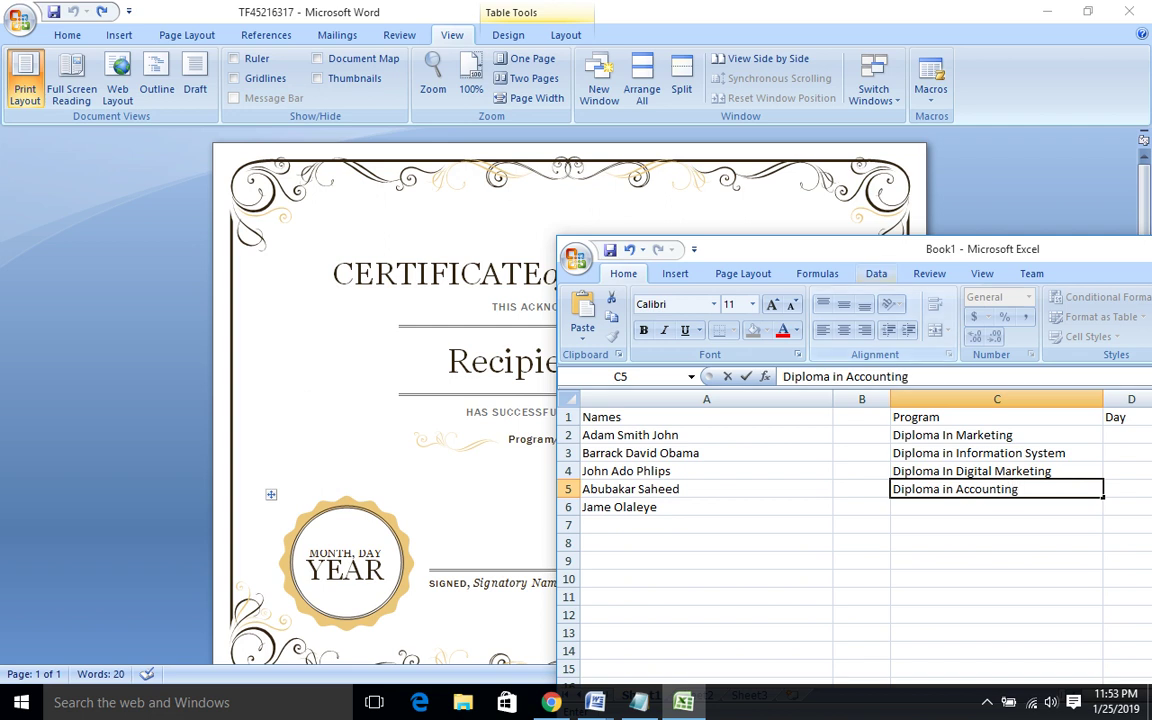
{"action": "left_click_drag", "start_coordinate": [932, 249], "coordinate": [857, 172]}
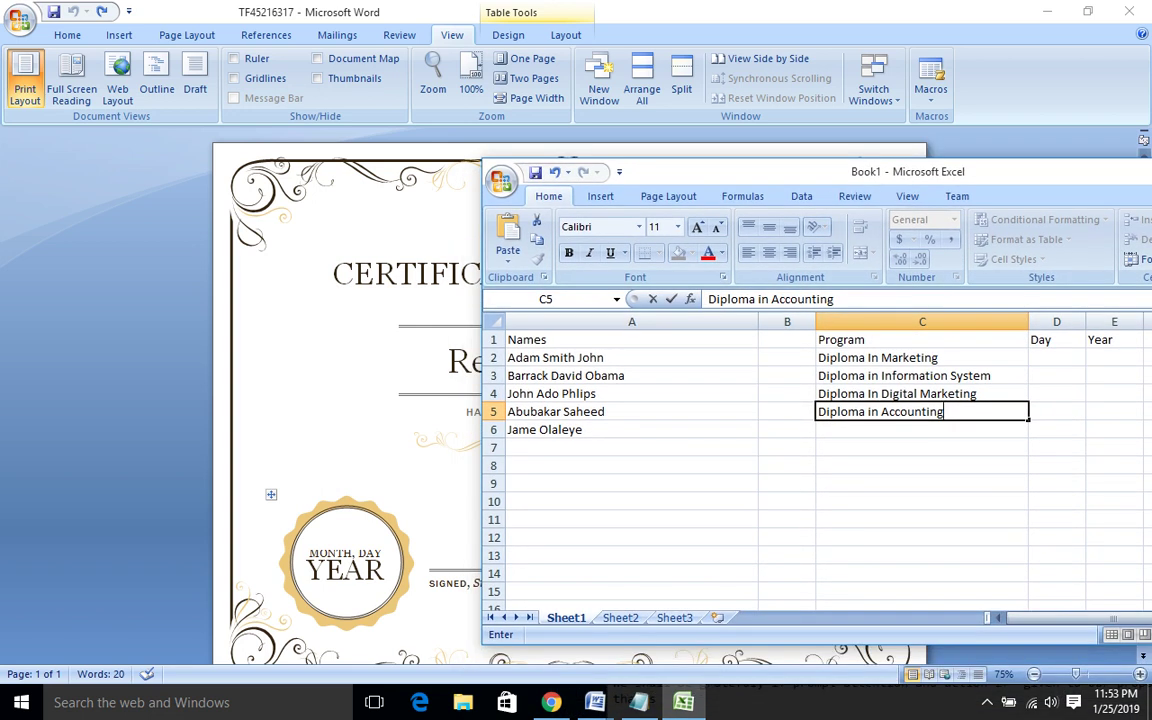
{"action": "key", "text": "Return"}
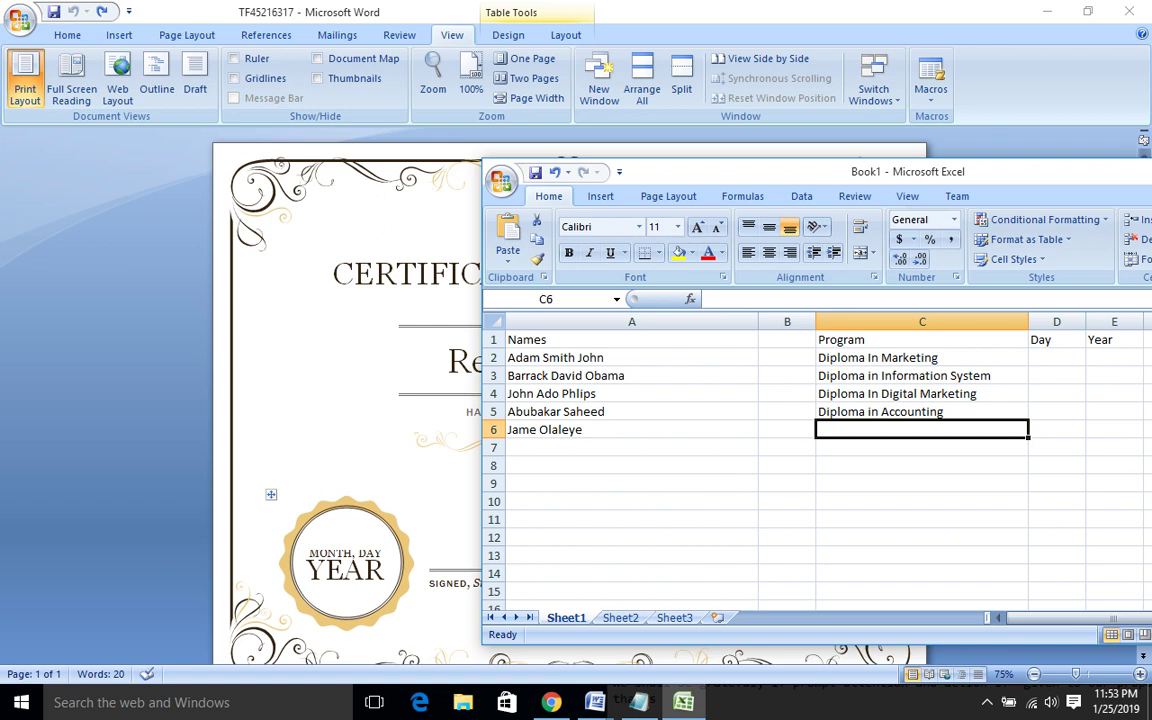
{"action": "type", "text": "Di"}
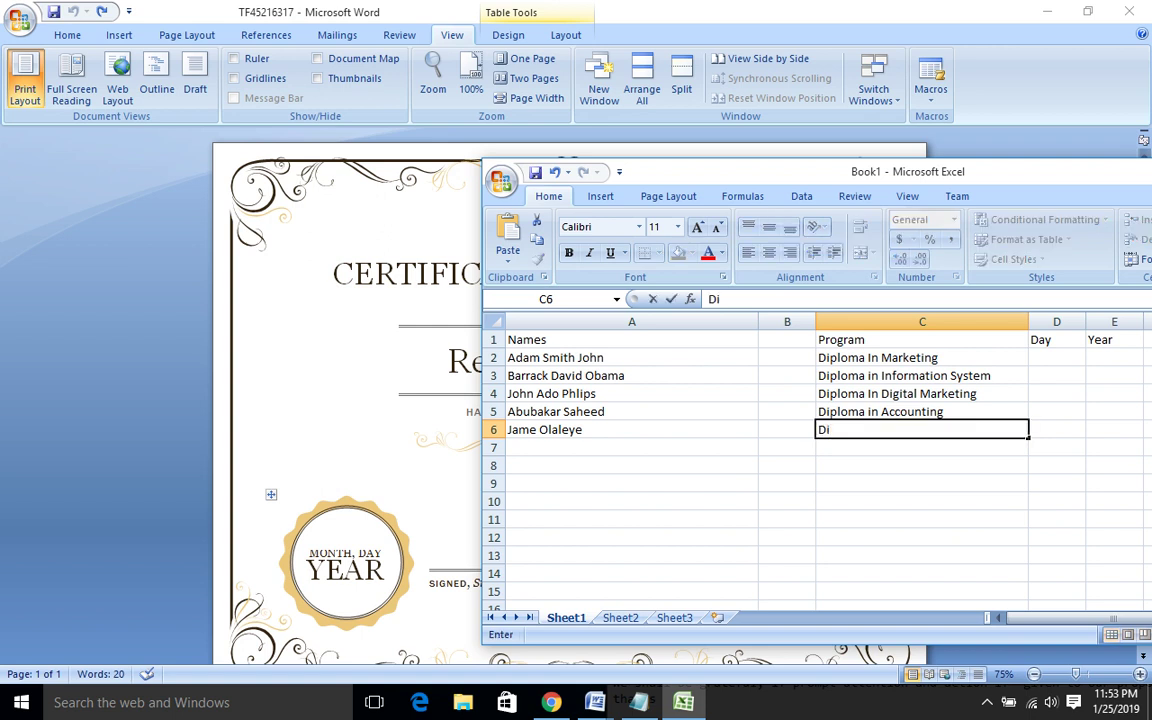
{"action": "type", "text": "ploma in"}
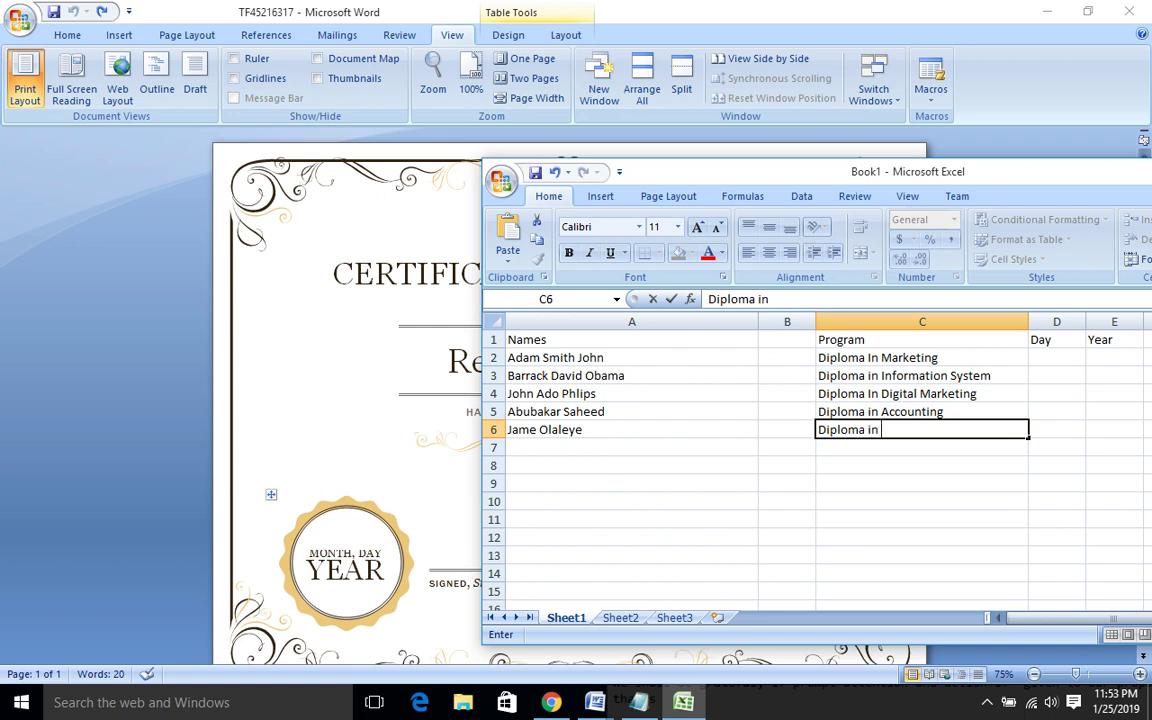
{"action": "type", "text": " Purchase a"}
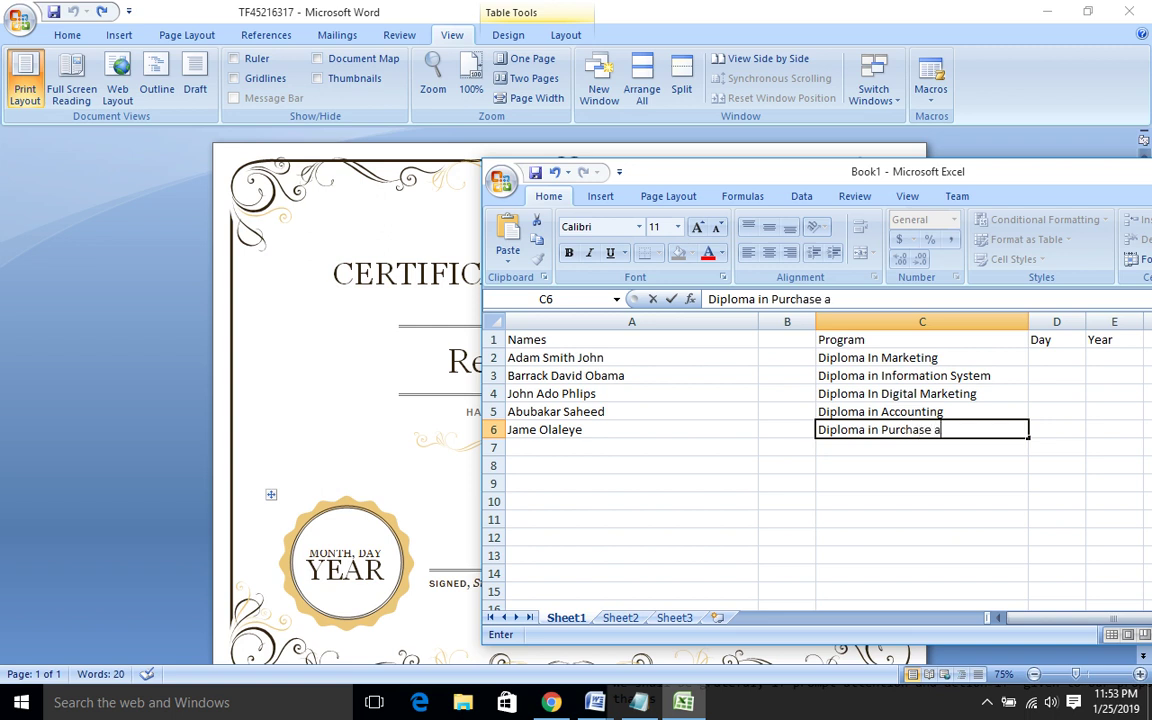
{"action": "type", "text": "nd Supply"}
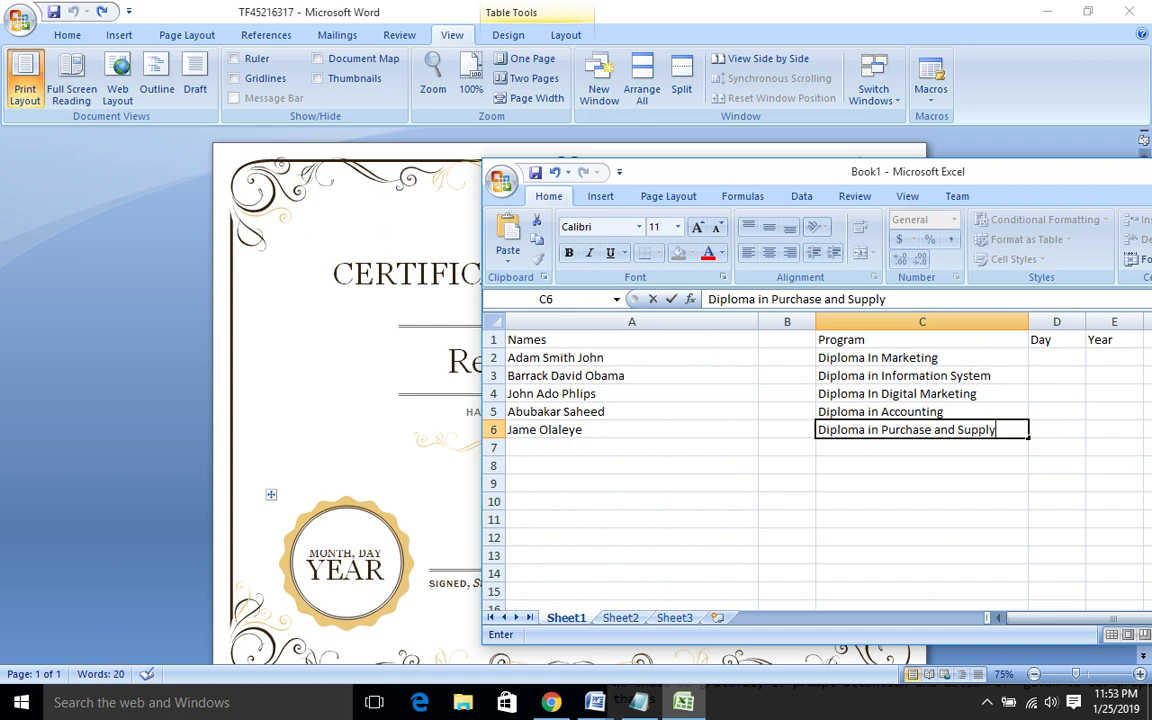
Enter day numbers 23, 23, 23, 26 and 27 into D2–D6.
{"action": "left_click", "coordinate": [1056, 358]}
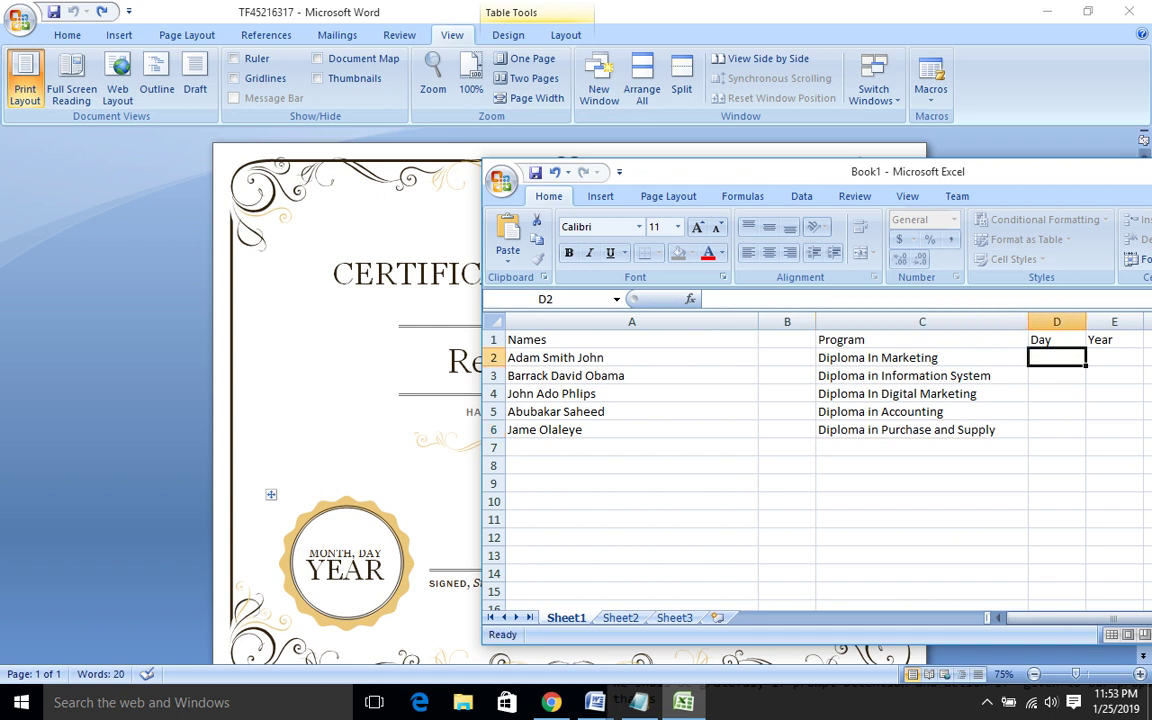
{"action": "type", "text": "23"}
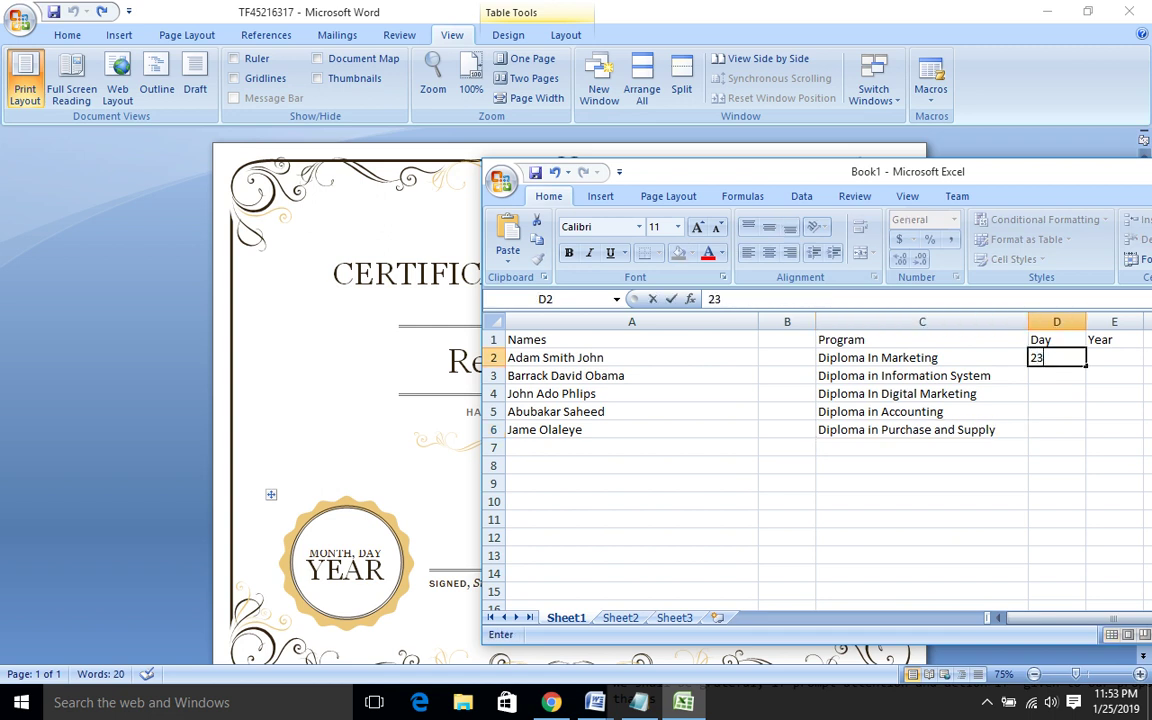
{"action": "key", "text": "Return"}
{"action": "type", "text": "3"}
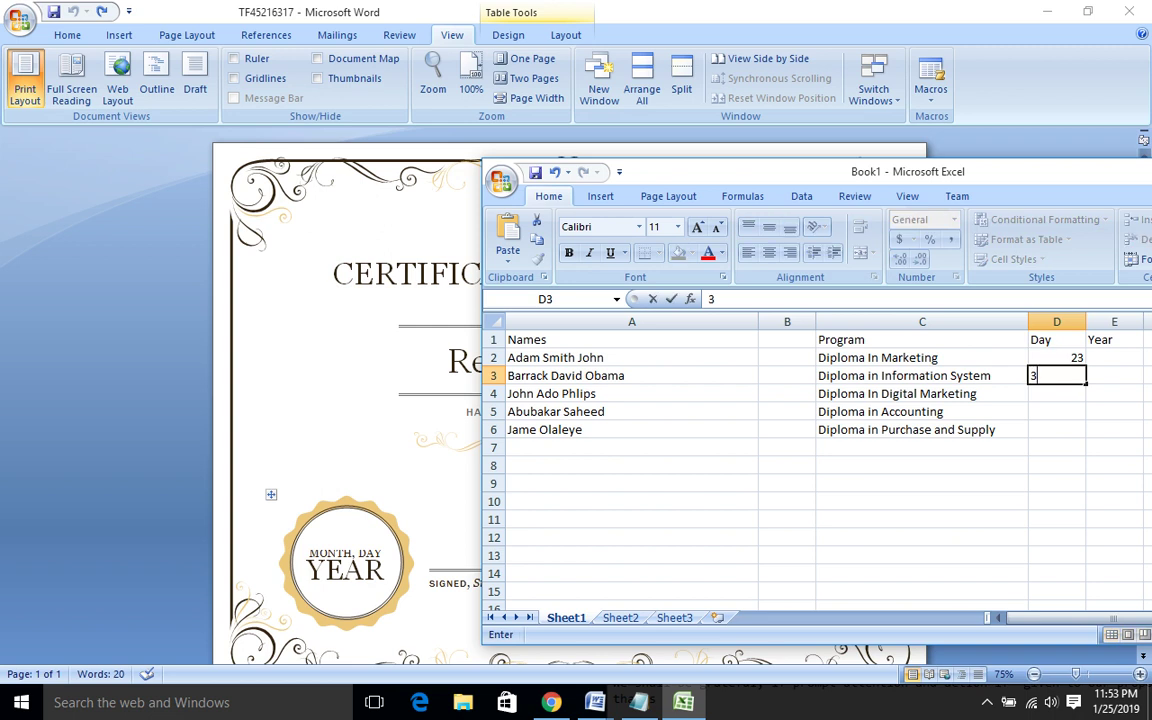
{"action": "key", "text": "Return"}
{"action": "type", "text": "23"}
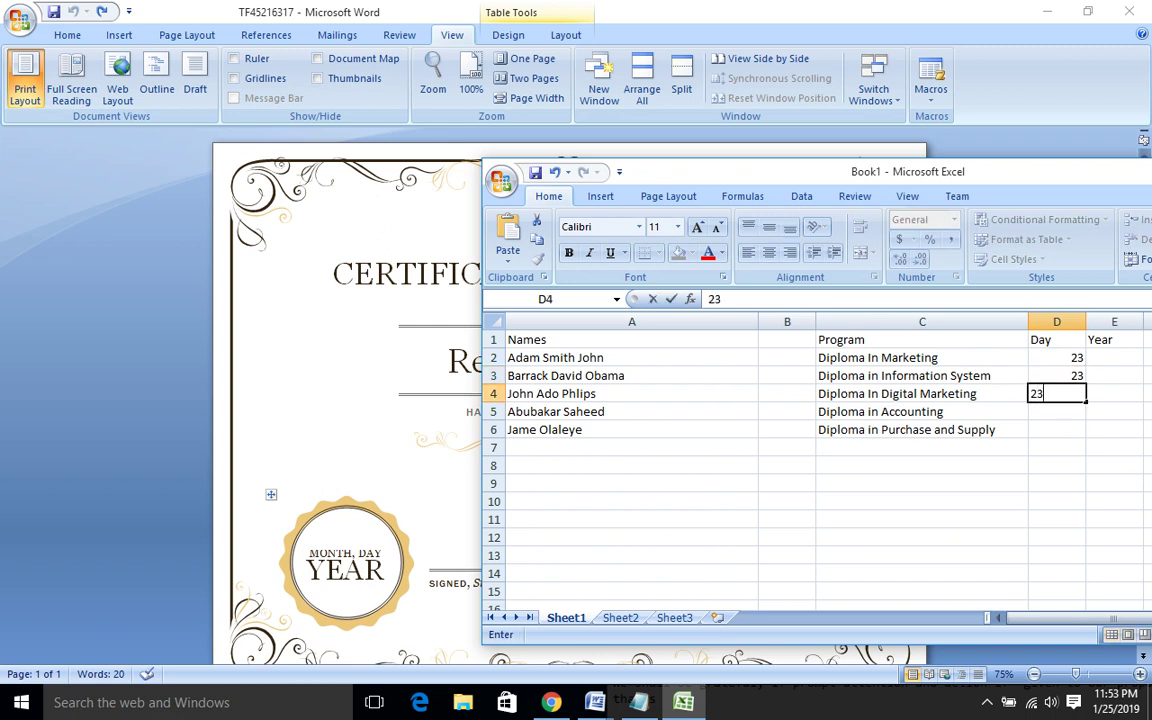
{"action": "key", "text": "Return"}
{"action": "type", "text": "2"}
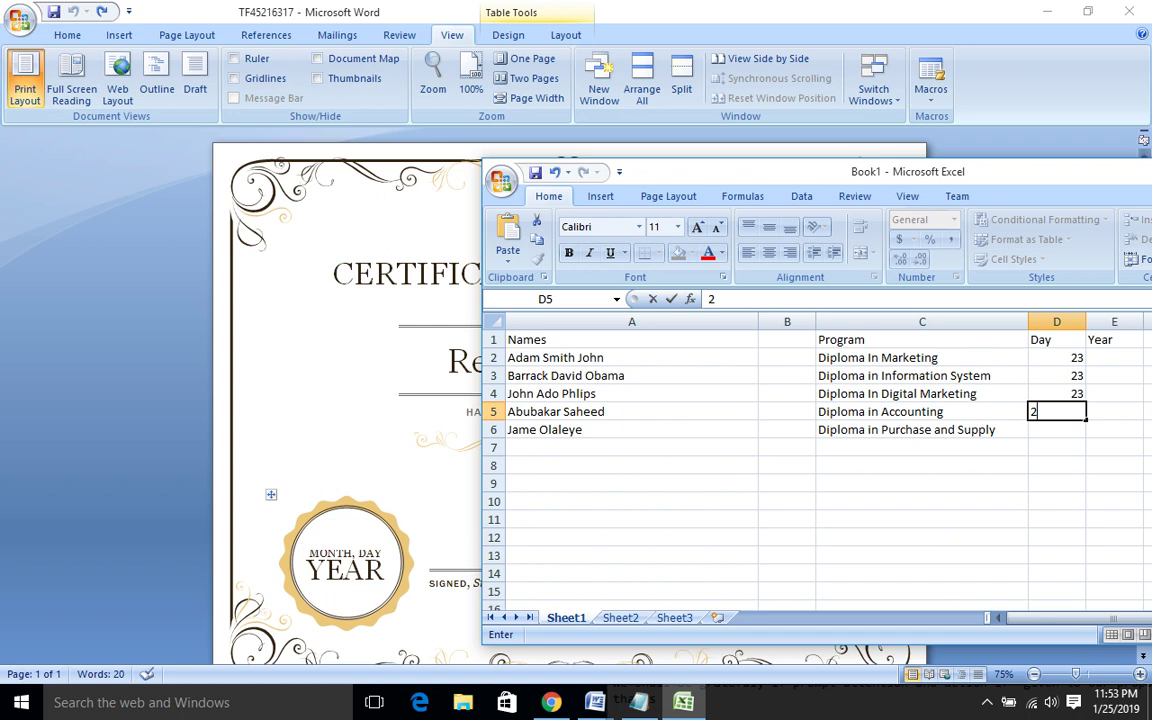
{"action": "type", "text": "6"}
{"action": "key", "text": "Return"}
{"action": "type", "text": "27"}
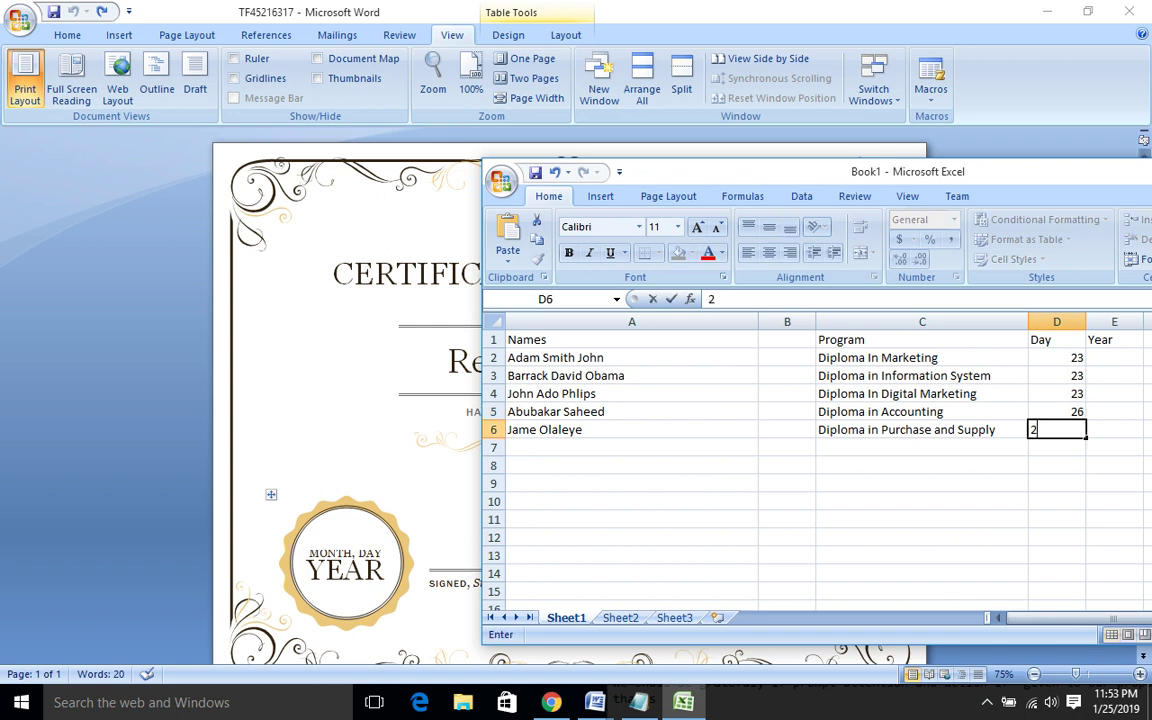
{"action": "key", "text": "Tab"}
{"action": "key", "text": "Up"}
{"action": "key", "text": "Up"}
{"action": "key", "text": "Up"}
{"action": "key", "text": "Up"}
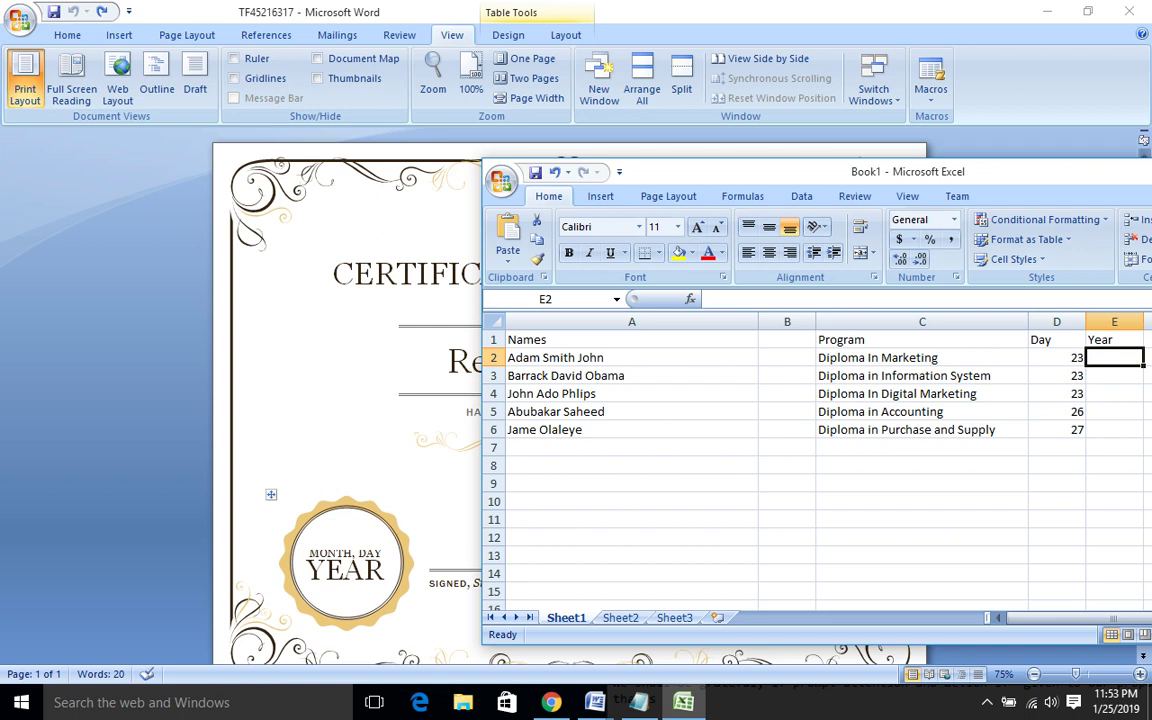
Replace them with dates May 23, May 23, April 27, June 4 and Aug 27.
{"action": "key", "text": "Left"}
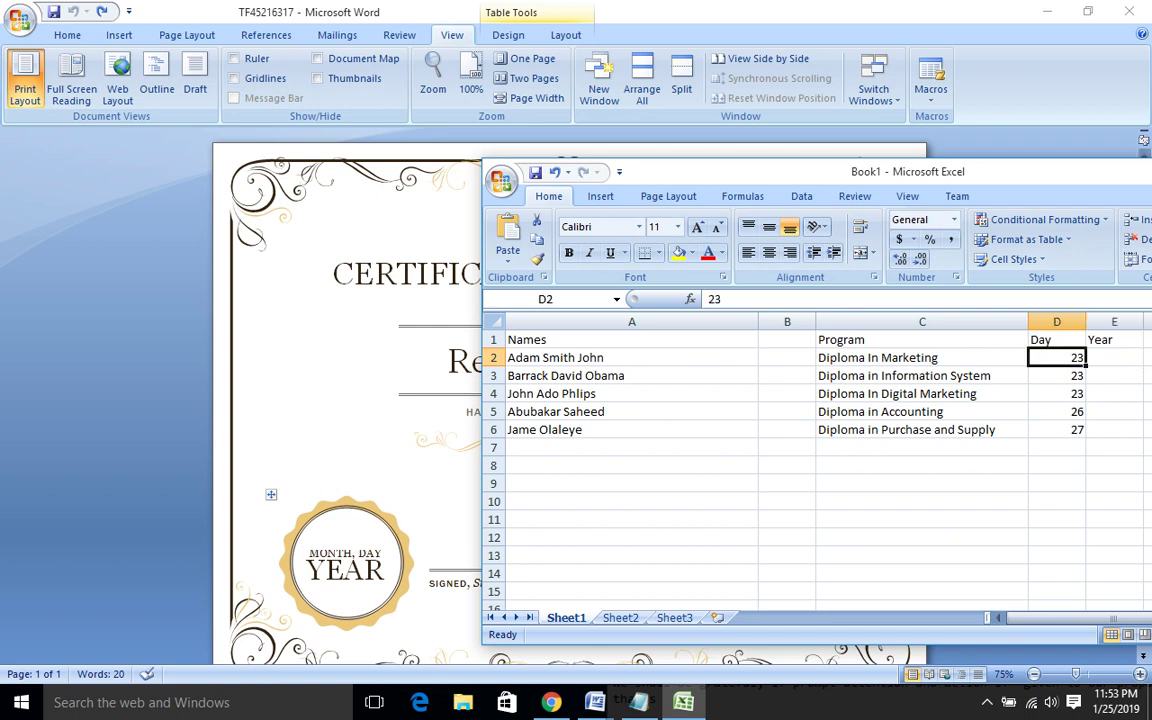
{"action": "type", "text": "May"}
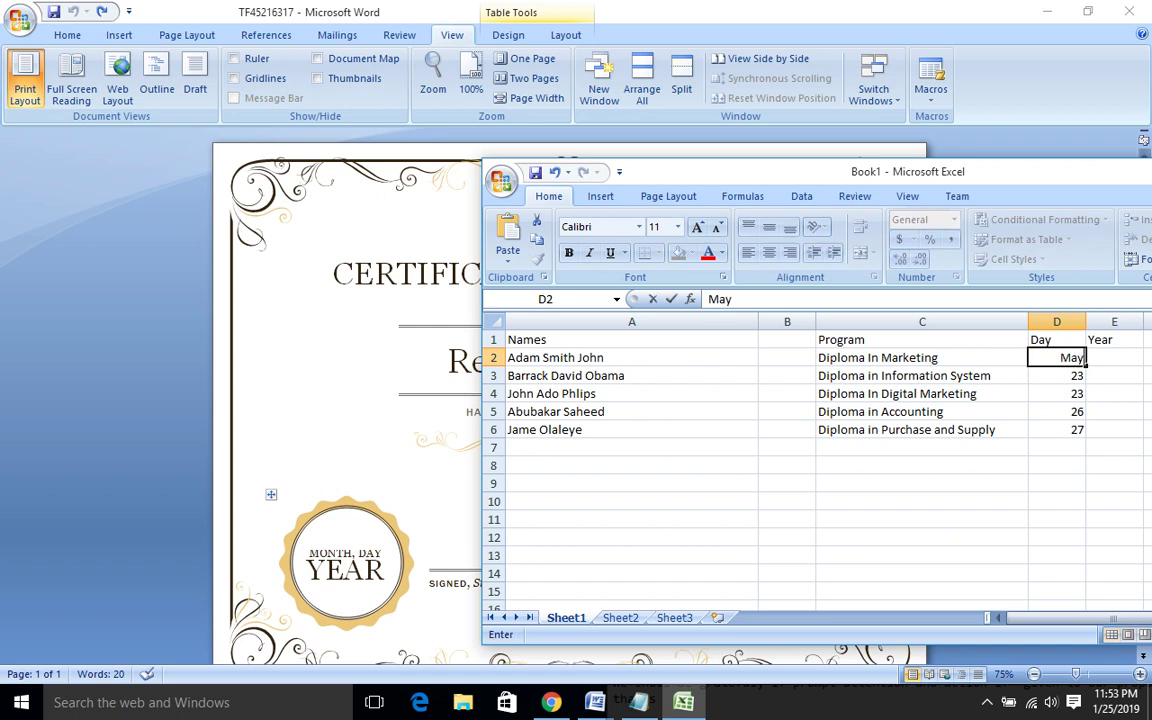
{"action": "type", "text": " 23"}
{"action": "key", "text": "Return"}
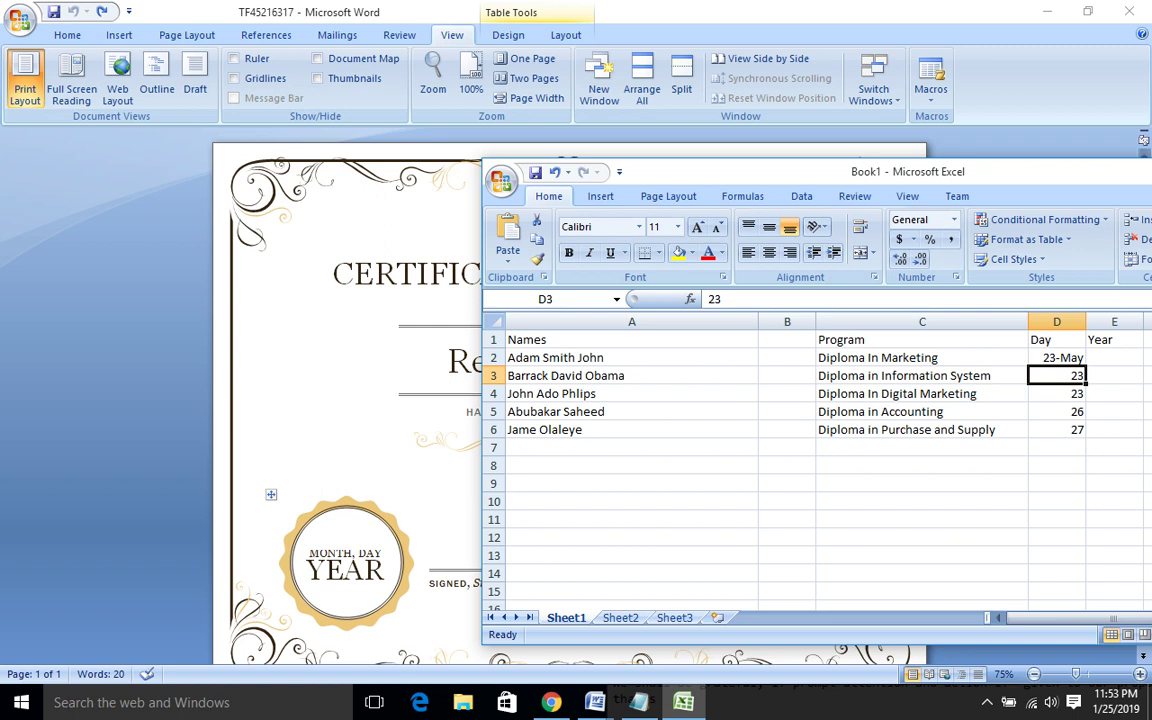
{"action": "type", "text": "may"}
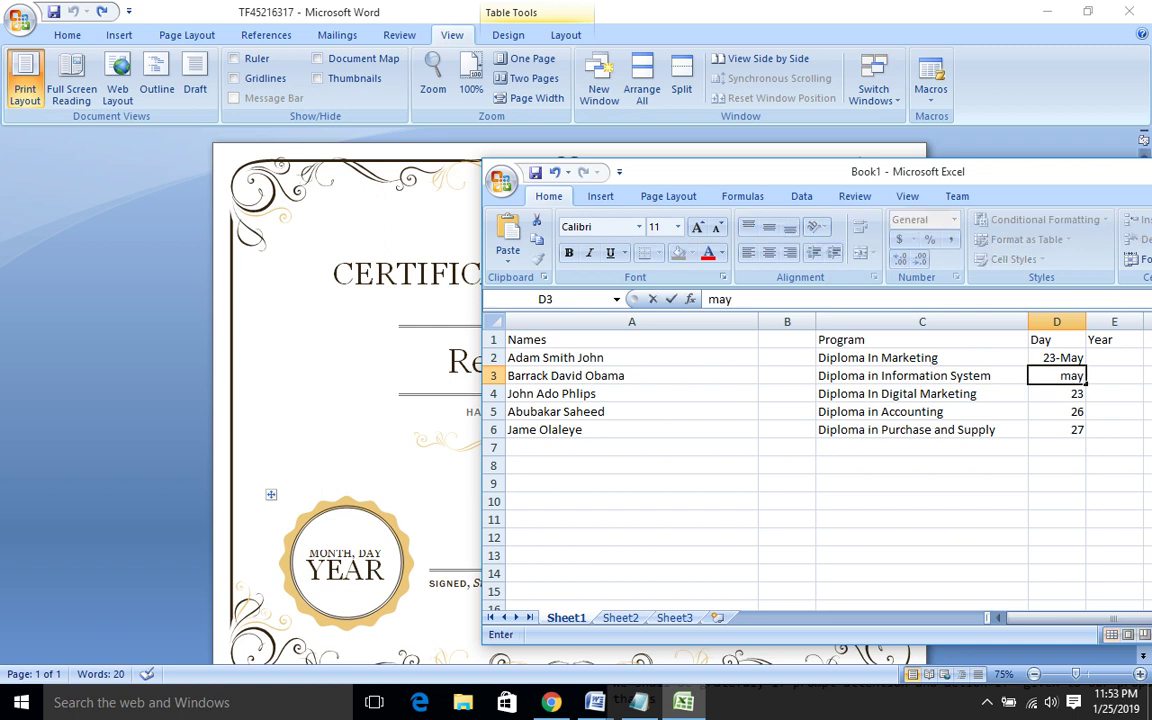
{"action": "type", "text": " 23"}
{"action": "key", "text": "Return"}
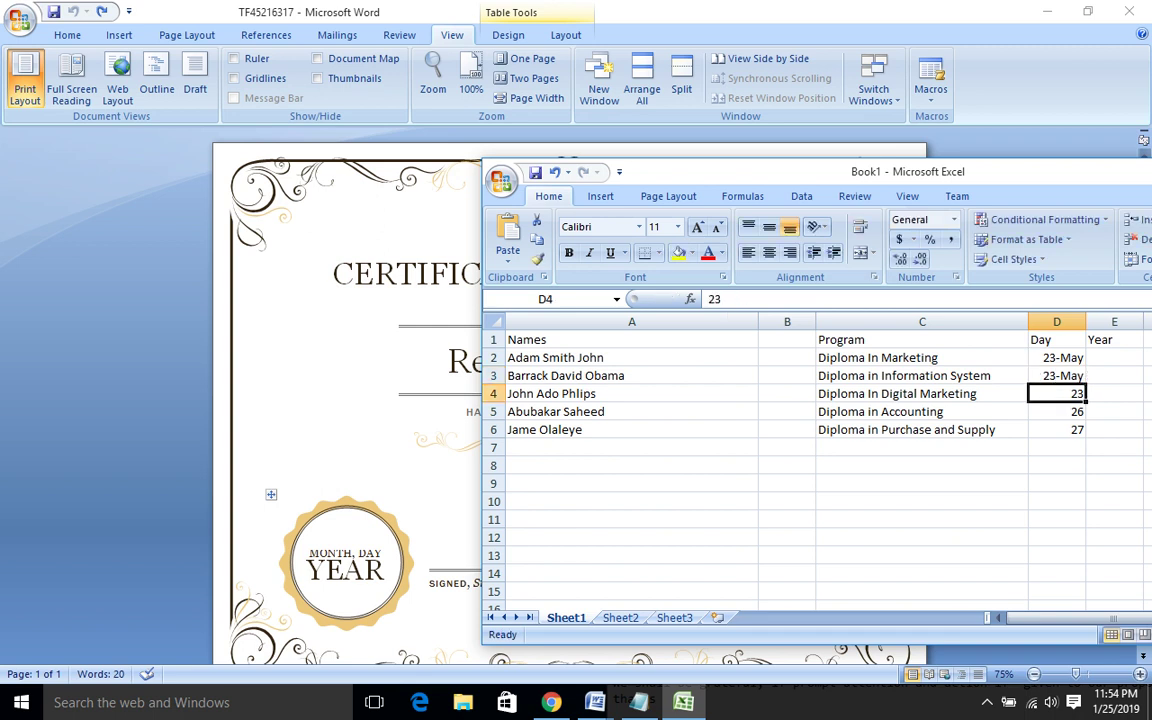
{"action": "type", "text": "Ap"}
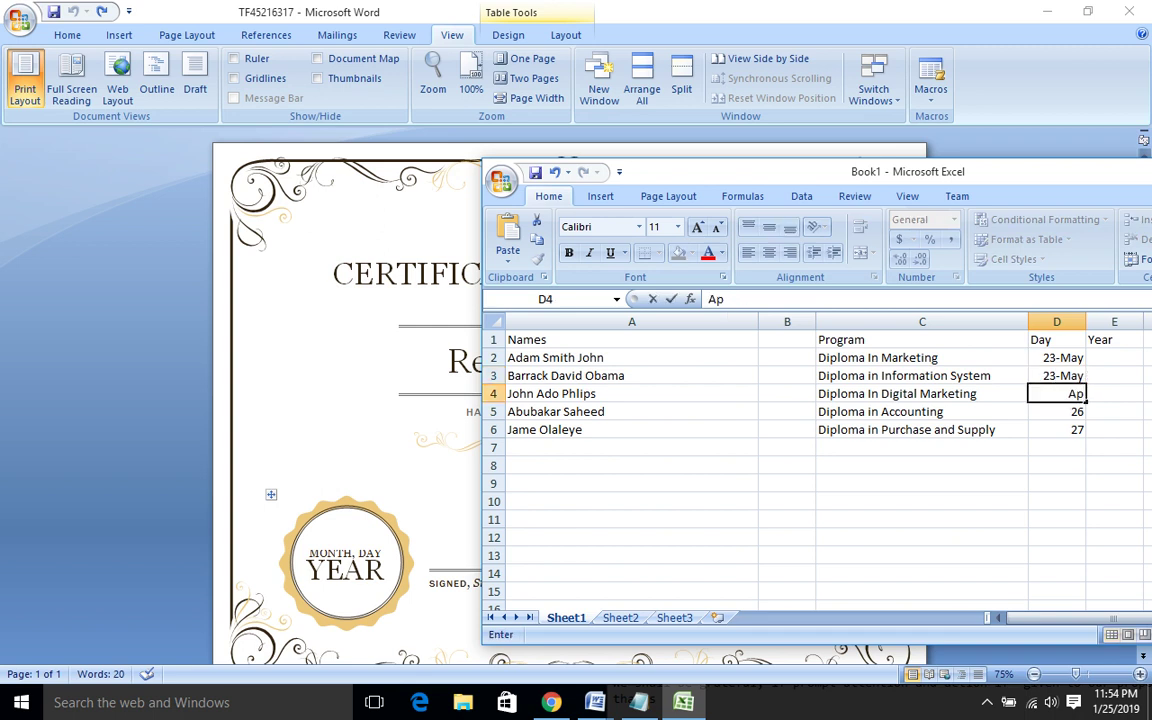
{"action": "type", "text": "ril 27"}
{"action": "key", "text": "Return"}
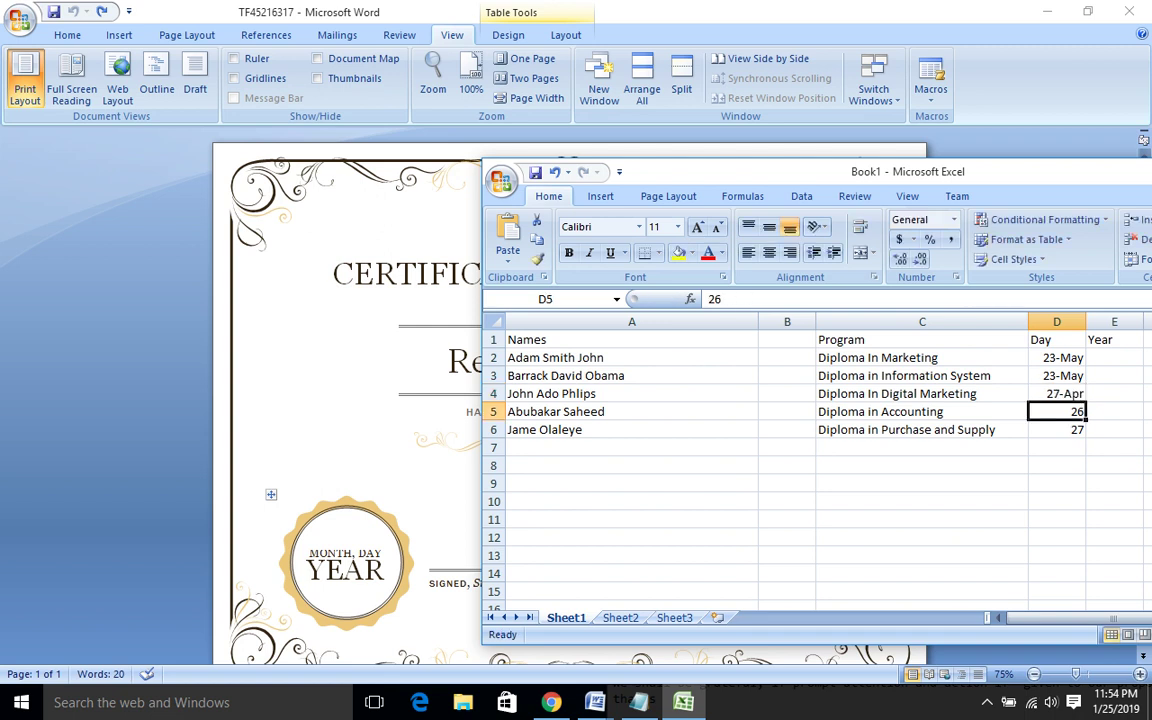
{"action": "type", "text": "Ju"}
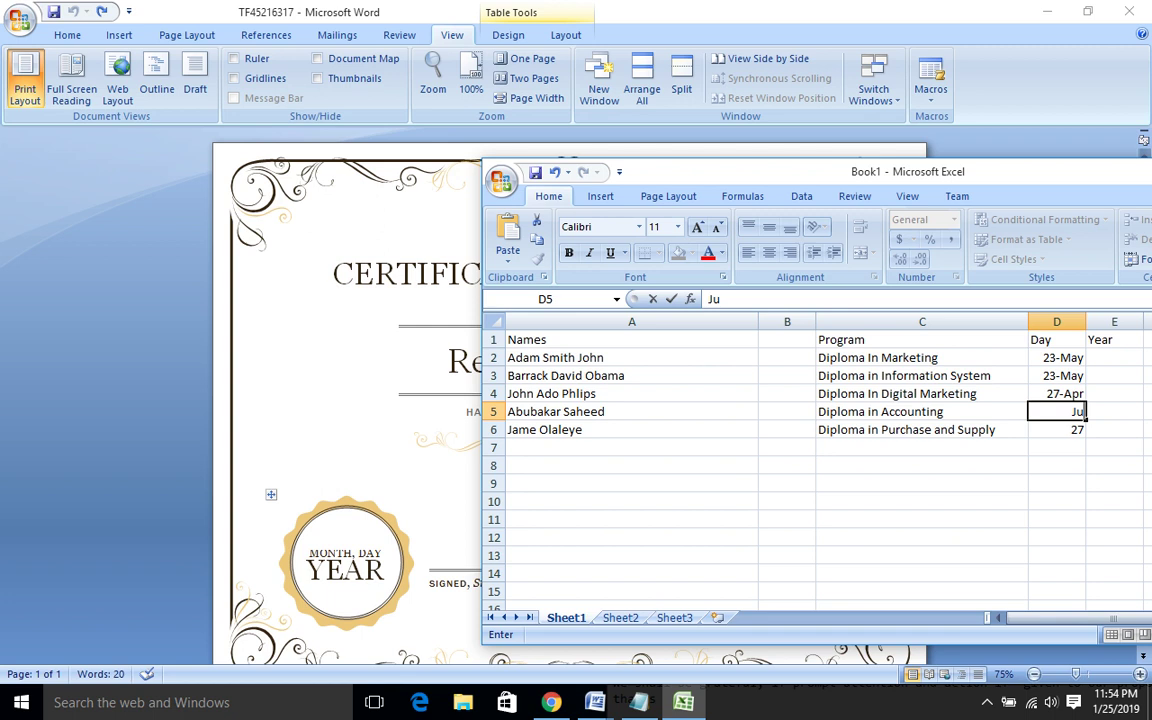
{"action": "type", "text": "ne 4"}
{"action": "key", "text": "Return"}
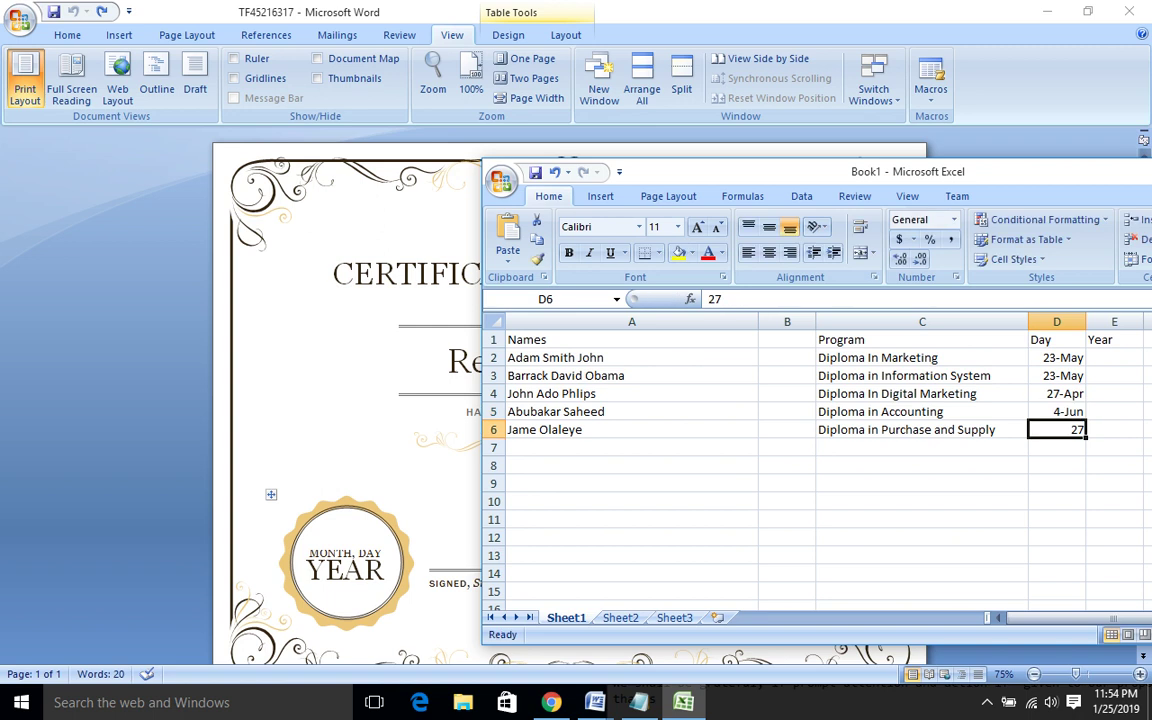
{"action": "type", "text": "au"}
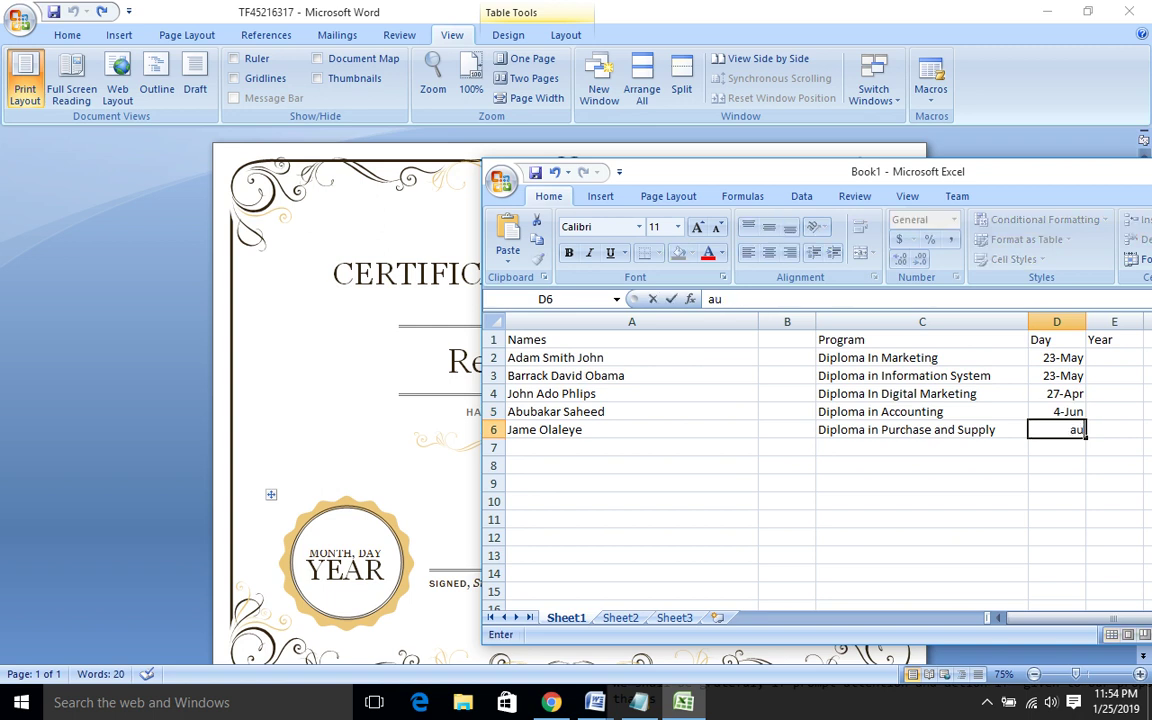
{"action": "type", "text": "g 27"}
{"action": "key", "text": "Return"}
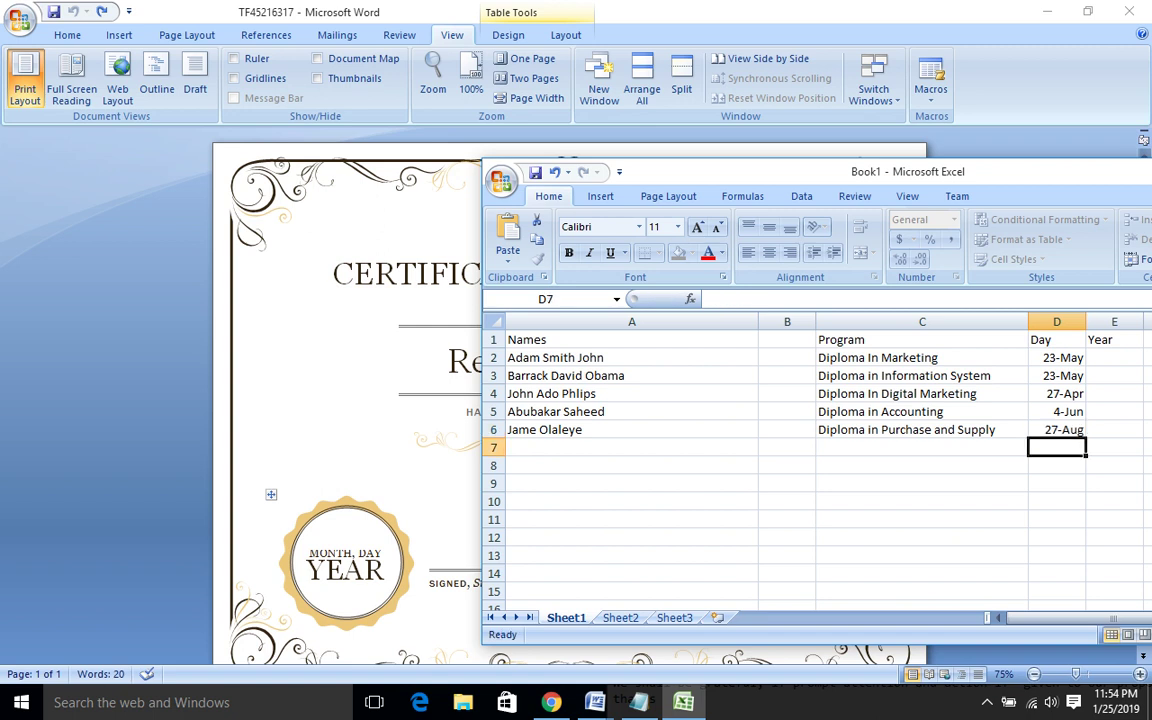
Enter 2020 in E2, then copy and fill it down through E6.
{"action": "left_click", "coordinate": [1114, 357]}
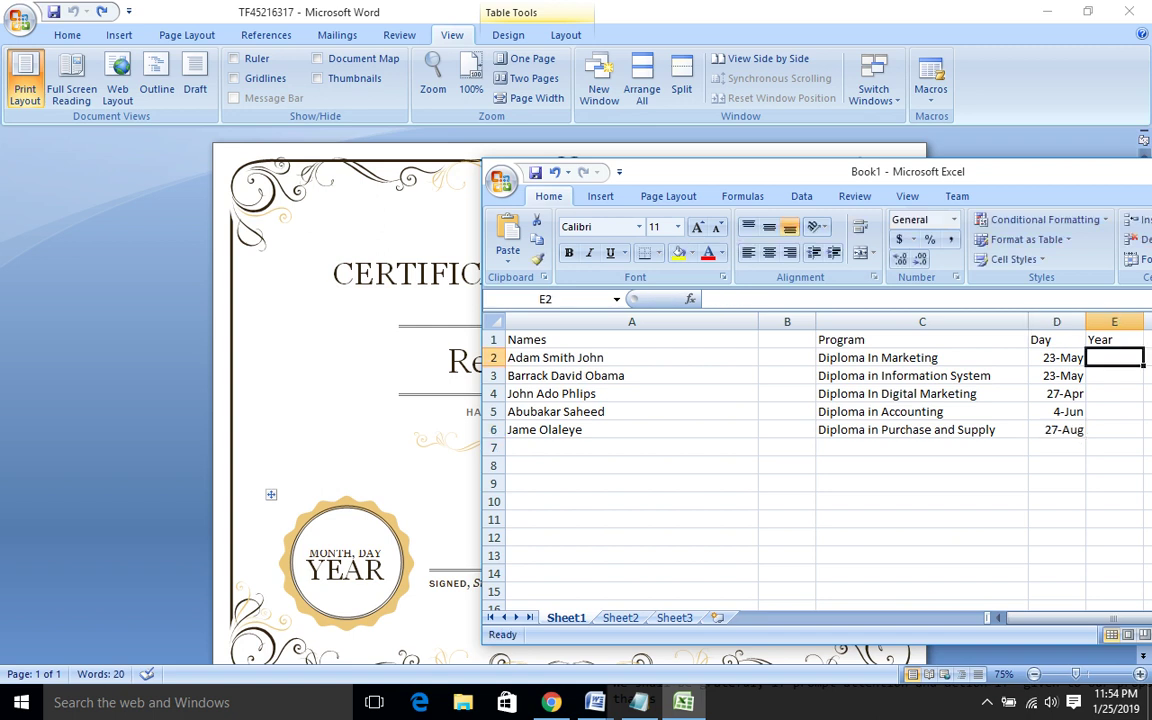
{"action": "type", "text": "20"}
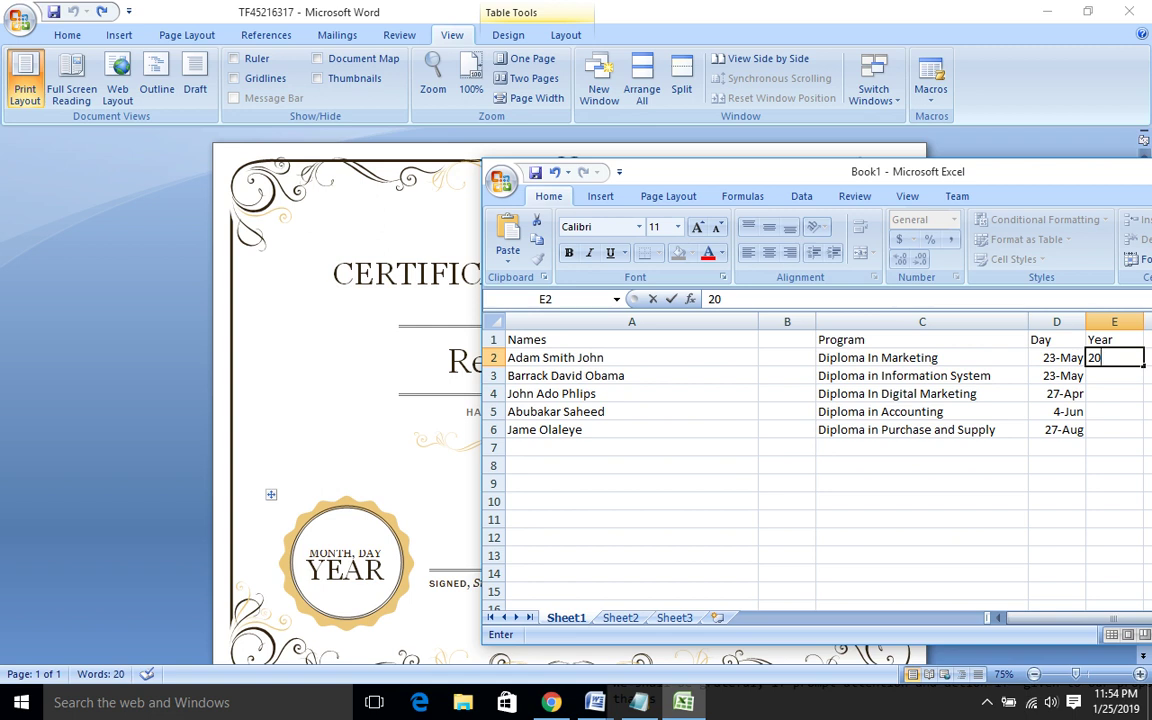
{"action": "type", "text": "20"}
{"action": "key", "text": "Return"}
{"action": "left_click", "coordinate": [1114, 357]}
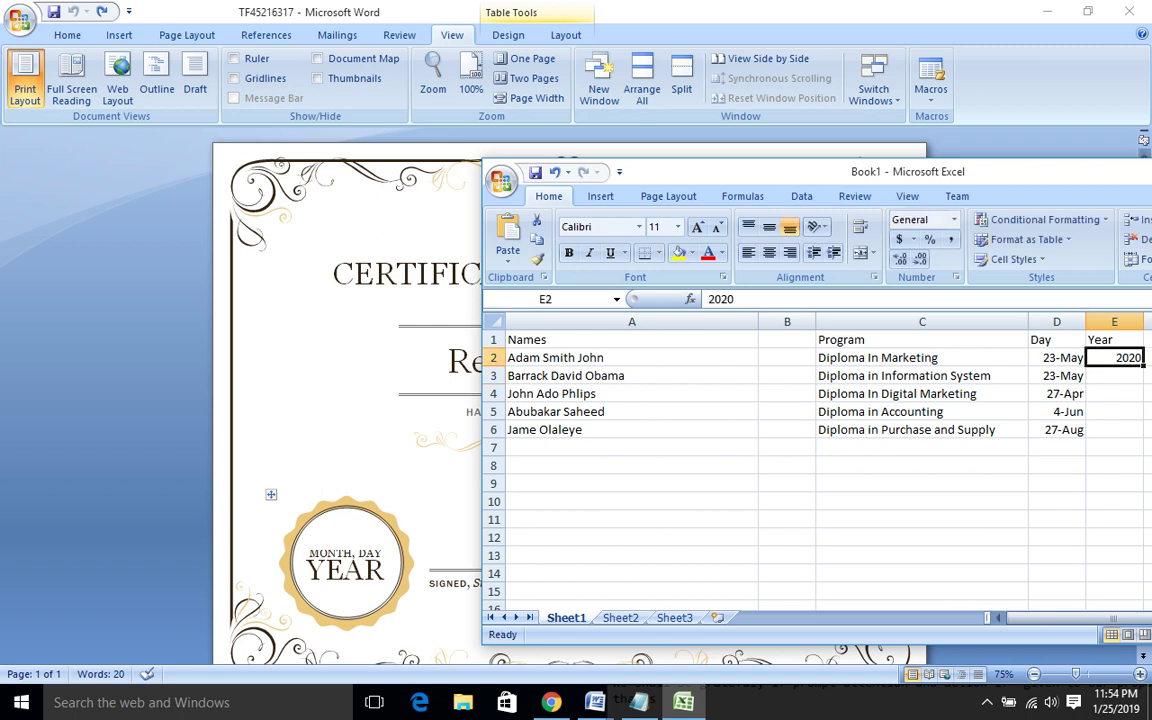
{"action": "key", "text": "ctrl+c"}
{"action": "left_click", "coordinate": [1114, 376]}
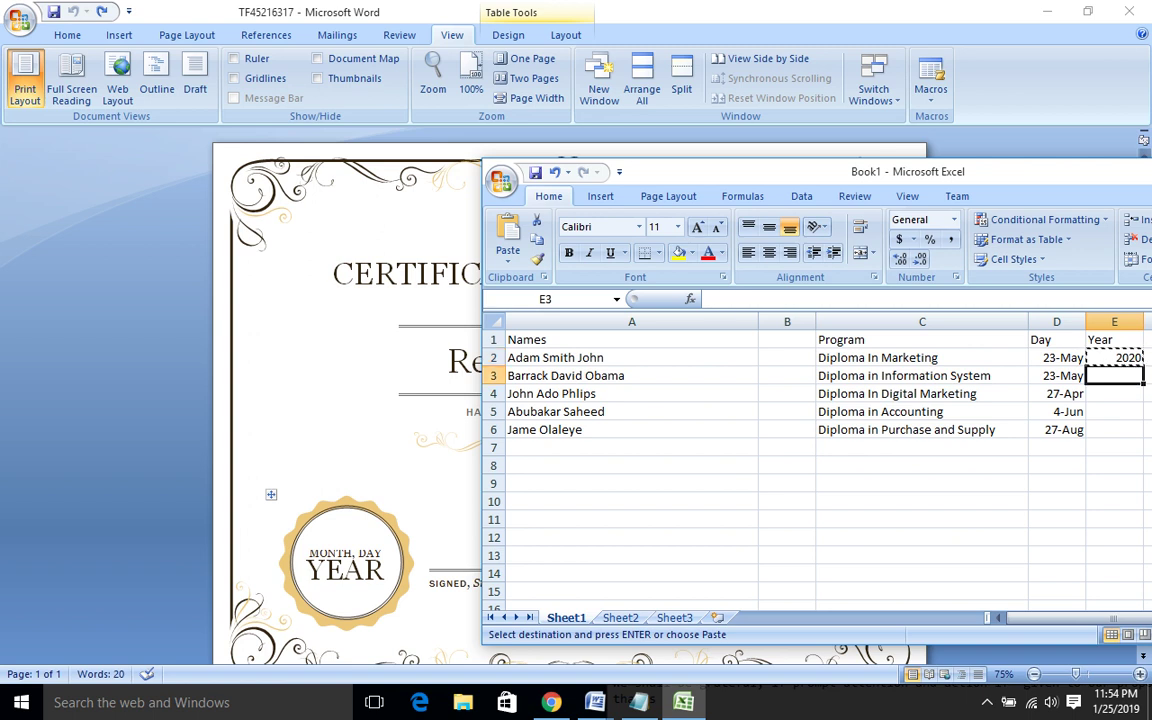
{"action": "key", "text": "ctrl+v"}
{"action": "left_click_drag", "start_coordinate": [1143, 384], "coordinate": [1140, 433]}
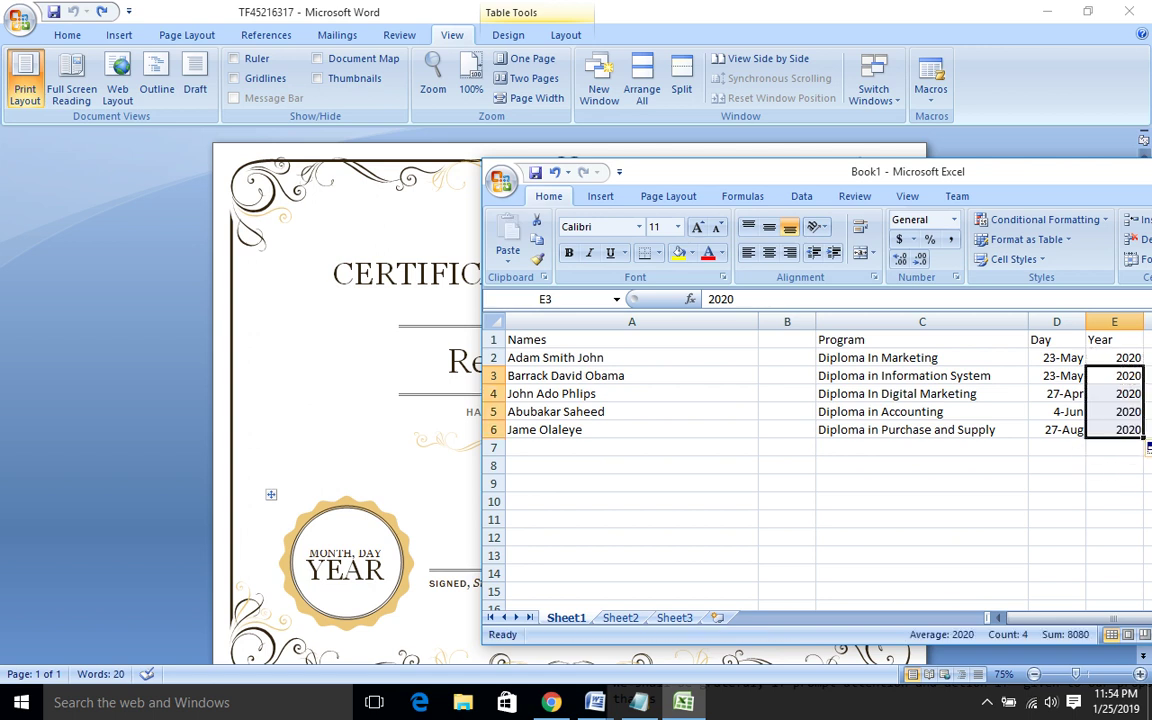
{"action": "left_click", "coordinate": [1120, 465]}
{"action": "left_click", "coordinate": [600, 411]}
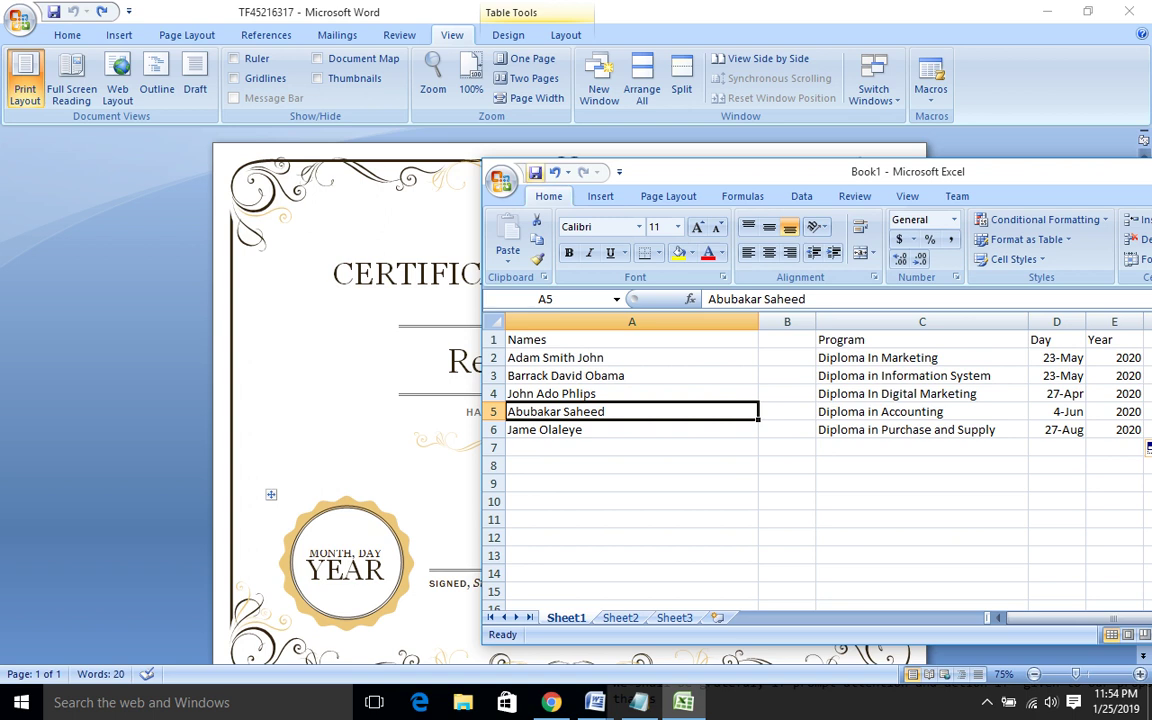
Save the workbook as certificatelist and switch back to the Word certificate.
{"action": "key", "text": "ctrl+s"}
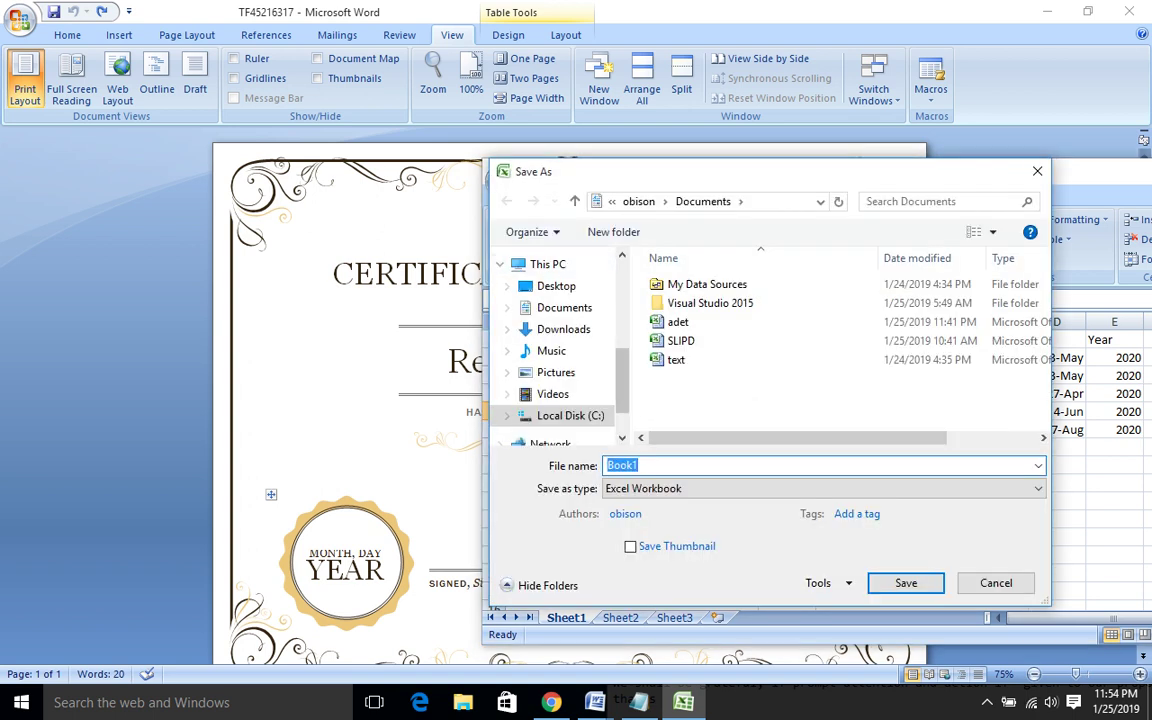
{"action": "type", "text": "certificatelist"}
{"action": "key", "text": "Return"}
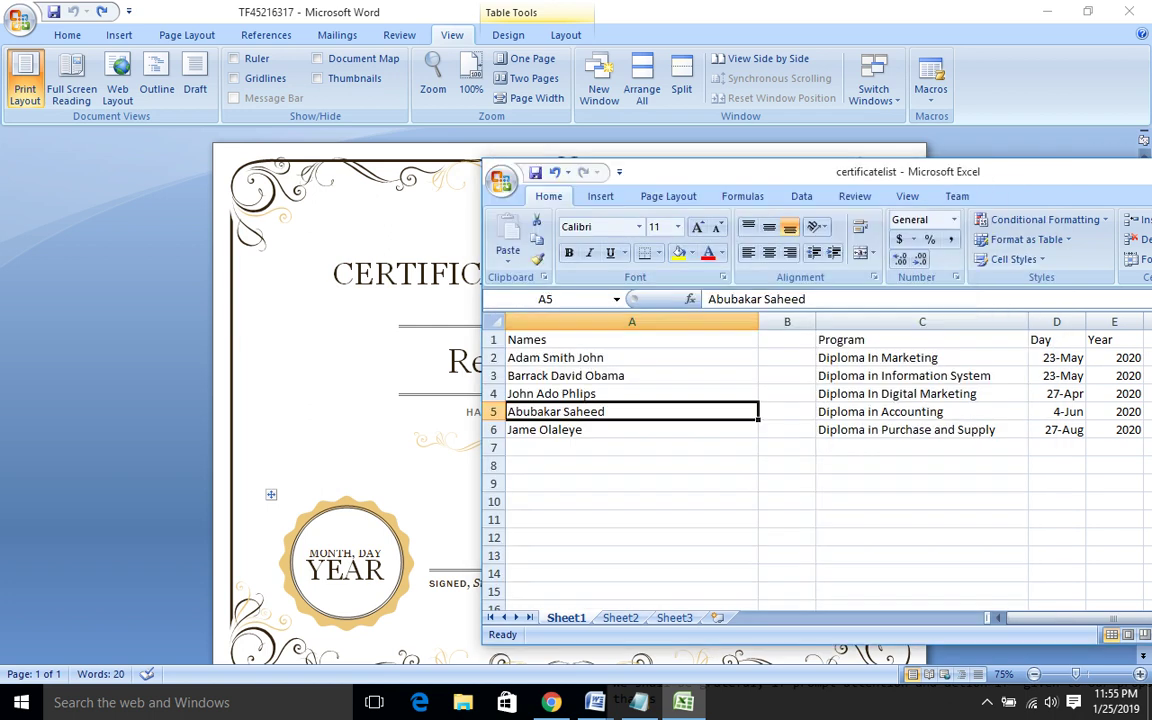
{"action": "key", "text": "alt+Tab"}
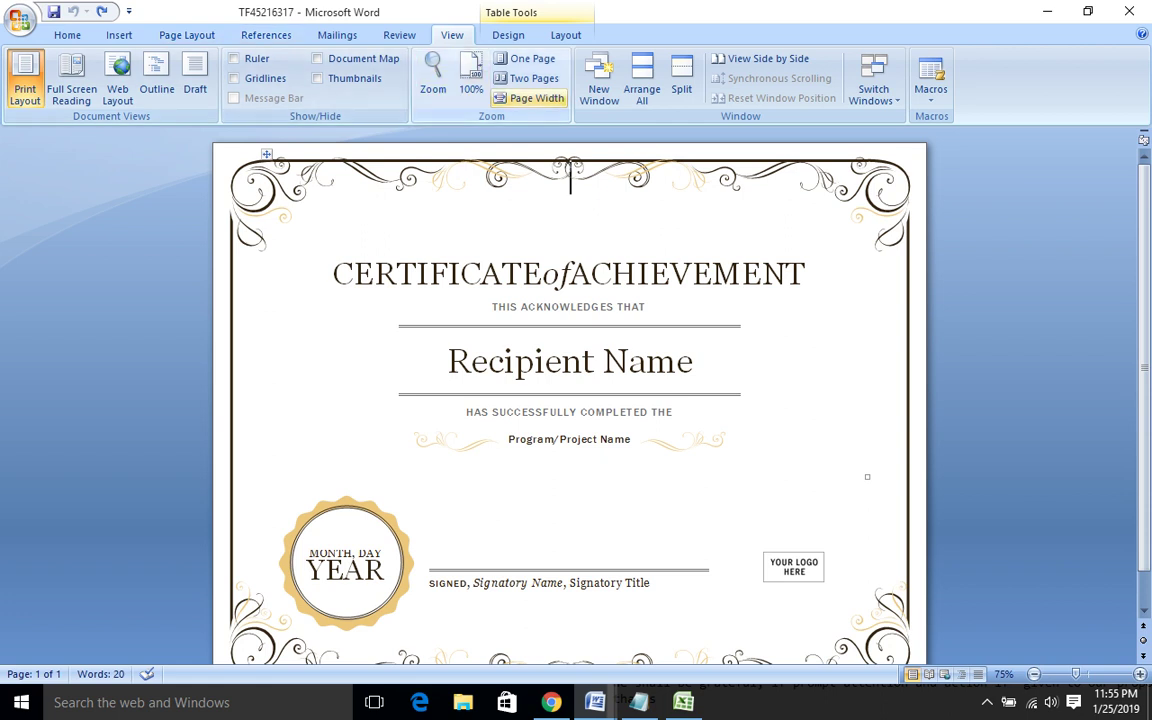
Pick the certificatelist workbook in Documents as the existing mail-merge recipient list.
{"action": "left_click", "coordinate": [330, 34]}
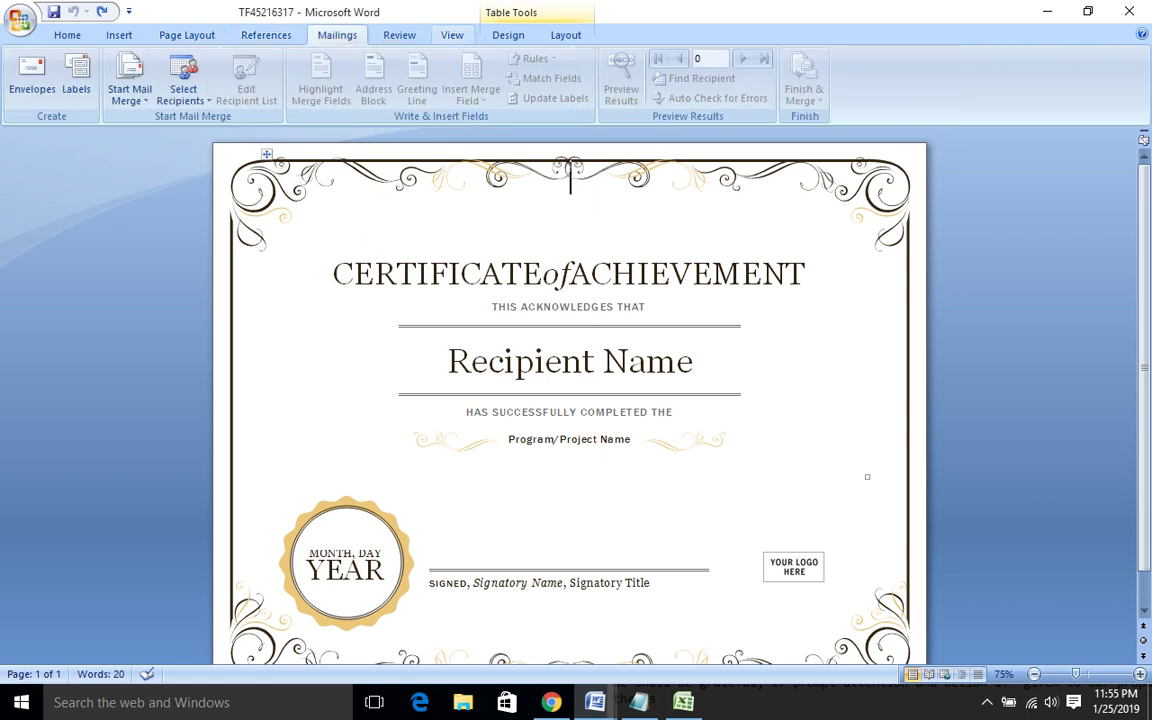
{"action": "left_click", "coordinate": [183, 80]}
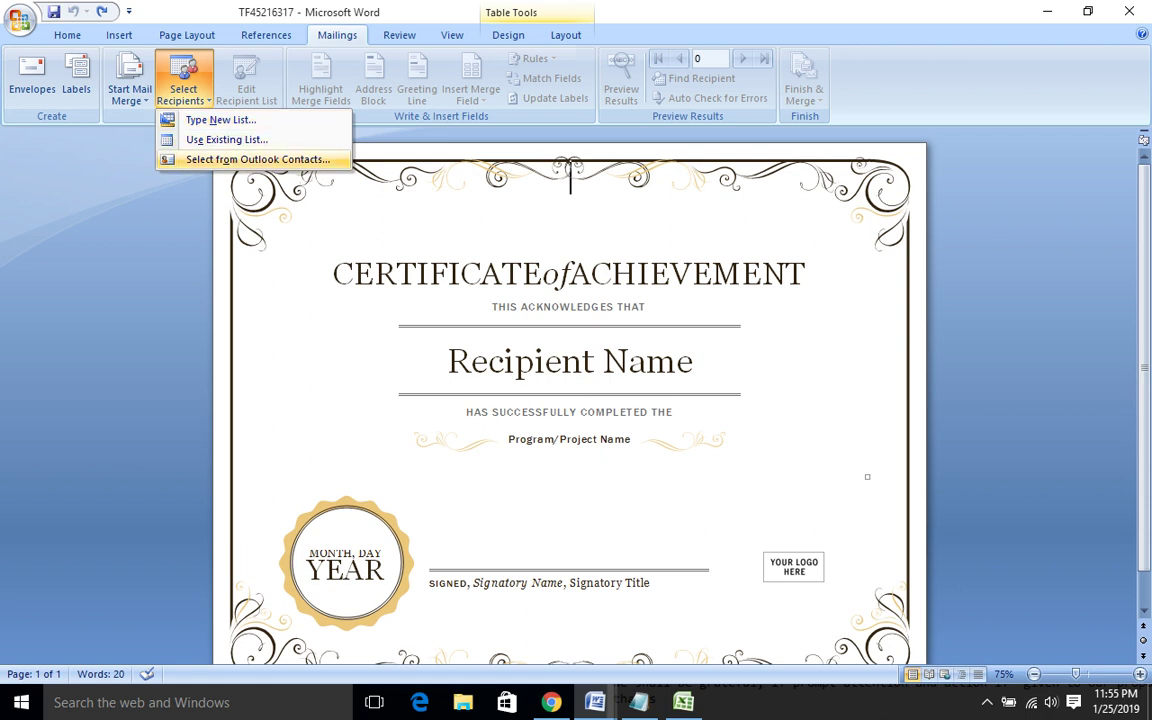
{"action": "left_click", "coordinate": [226, 139]}
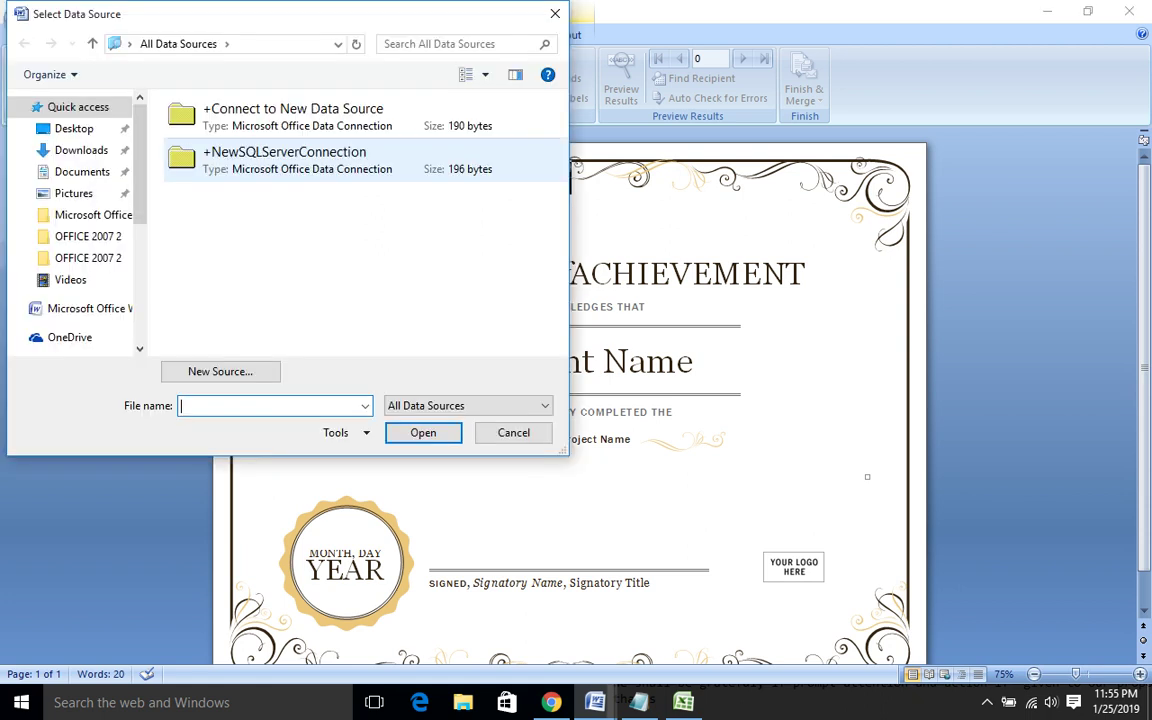
{"action": "left_click", "coordinate": [82, 171]}
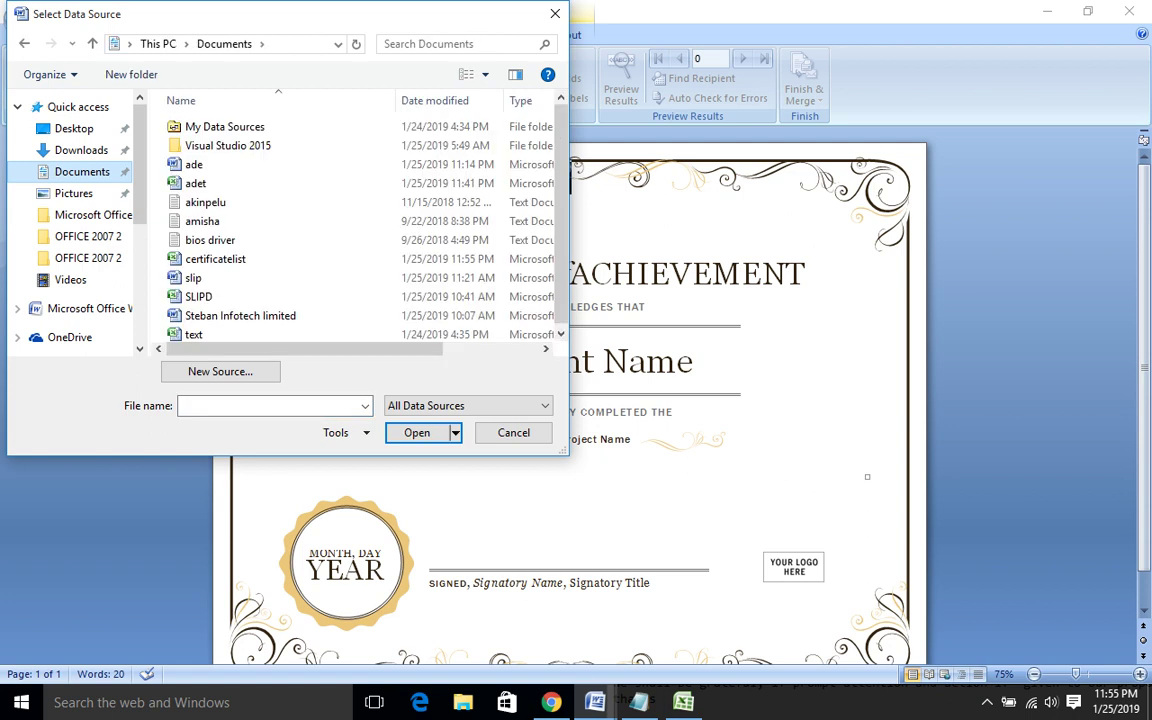
{"action": "left_click", "coordinate": [215, 259]}
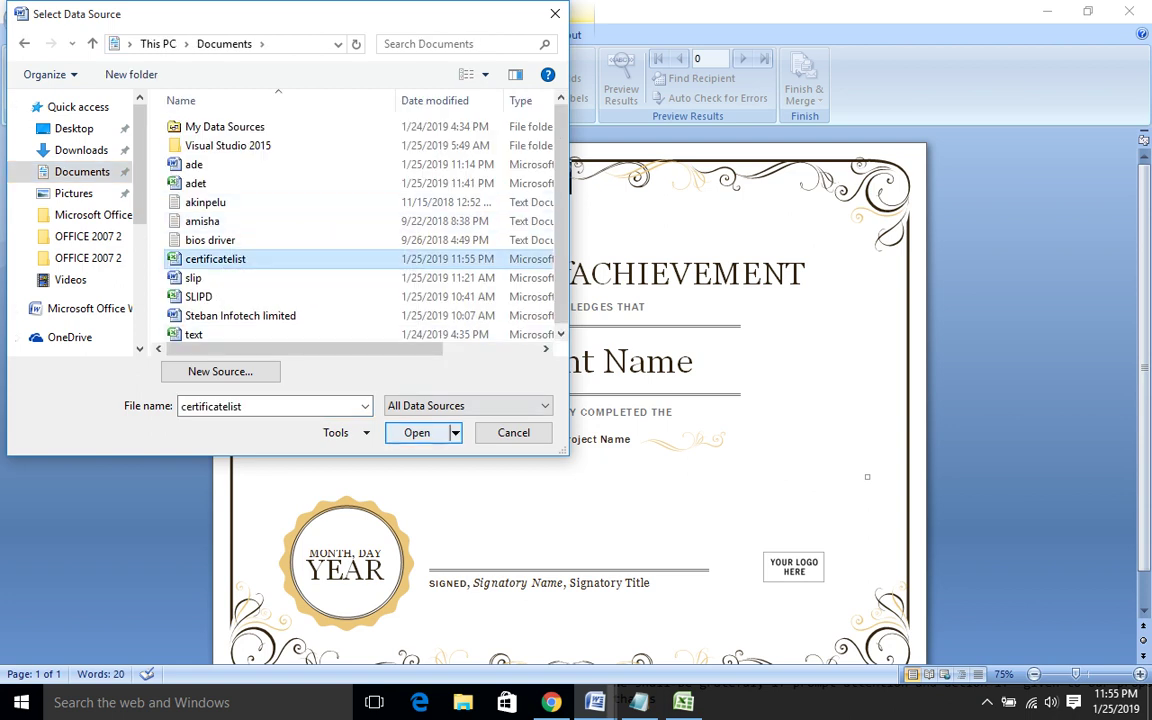
{"action": "left_click", "coordinate": [417, 432]}
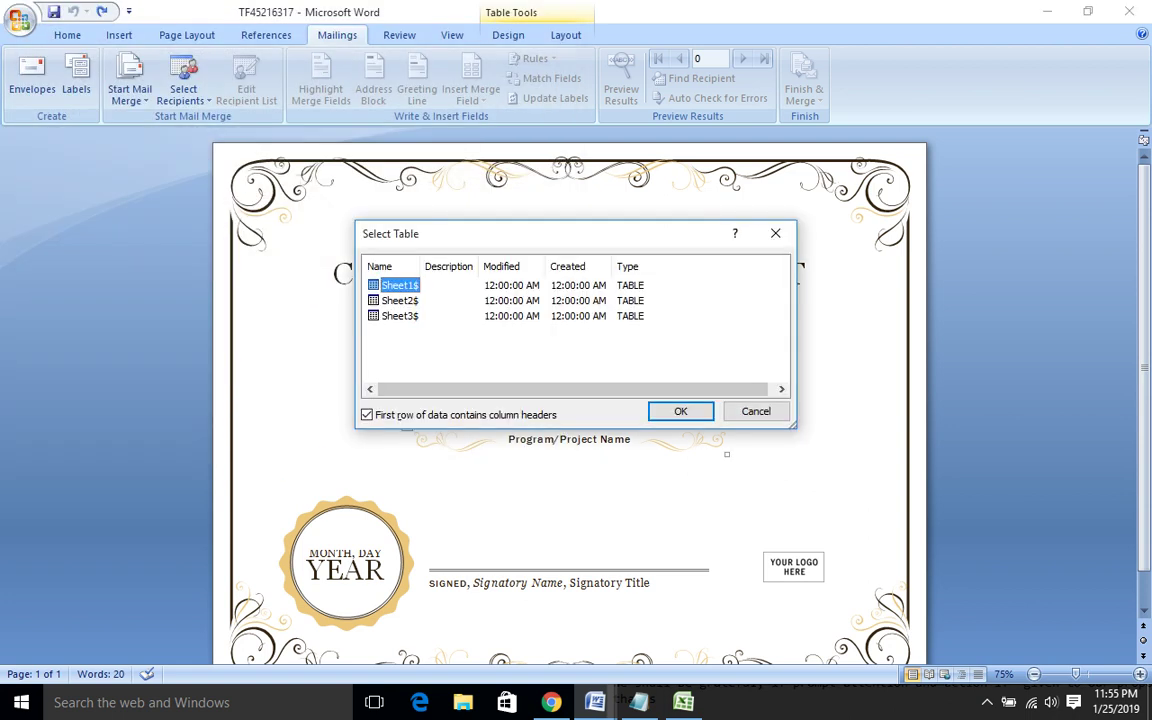
Use Sheet1 as the recipient table and replace Recipient Name with the «Names» field.
{"action": "key", "text": "Return"}
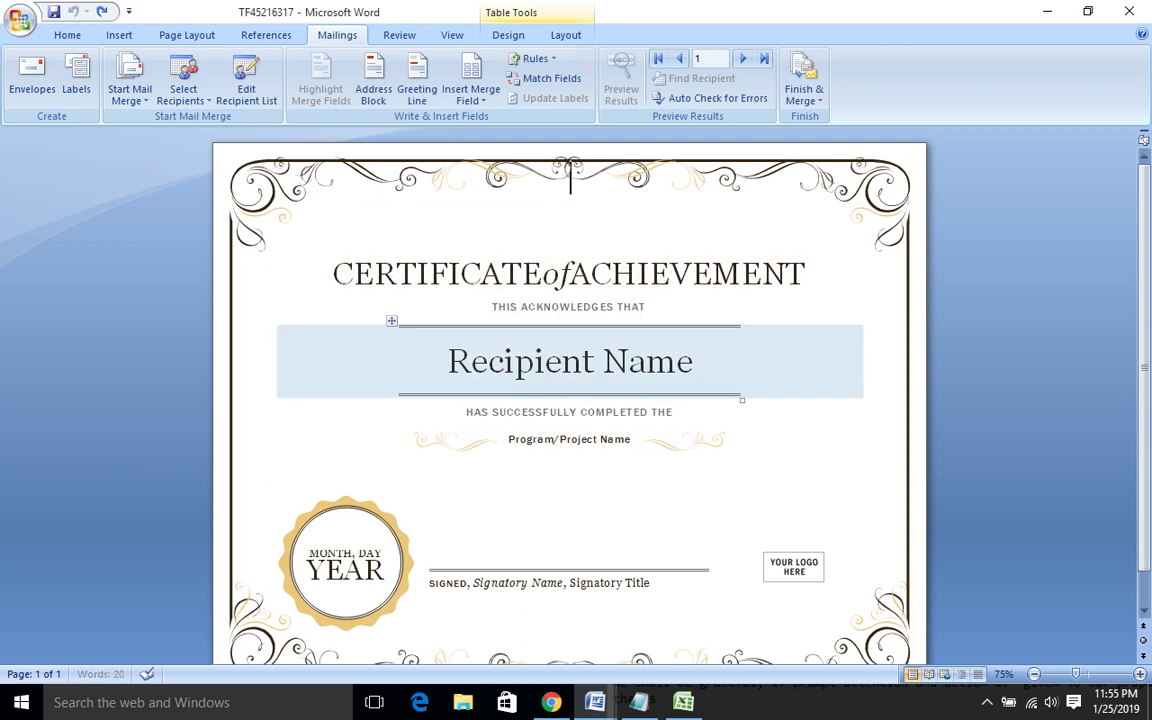
{"action": "left_click", "coordinate": [471, 95]}
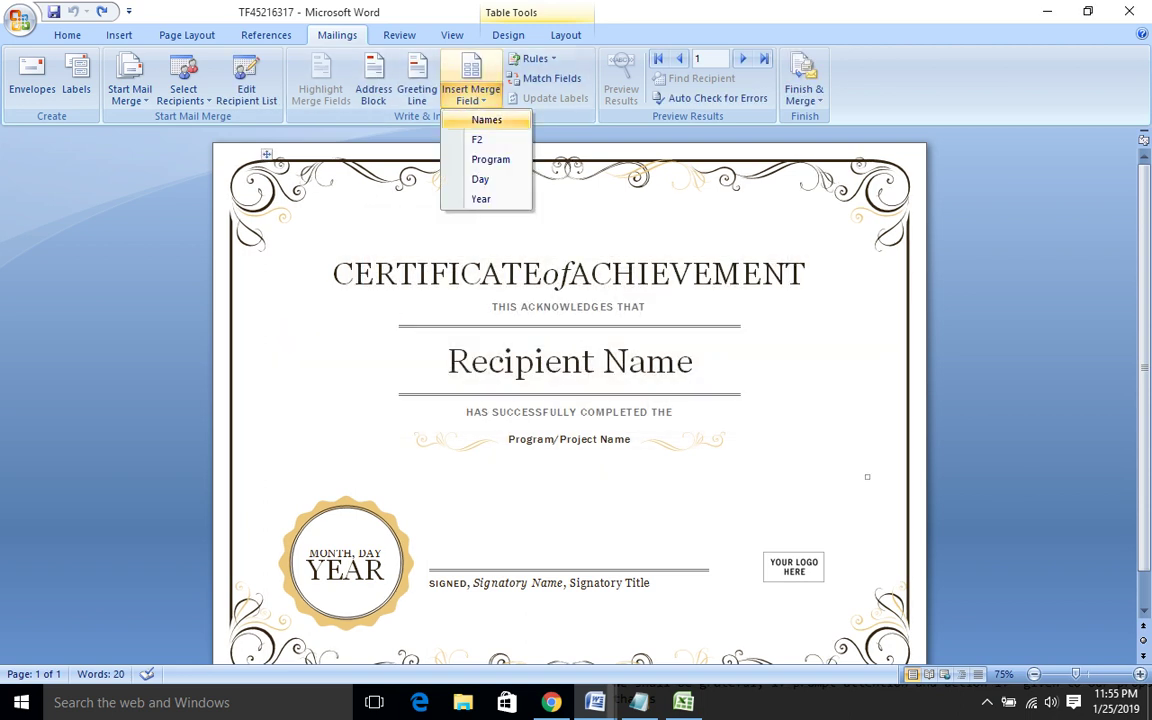
{"action": "left_click", "coordinate": [486, 120]}
{"action": "left_click", "coordinate": [570, 361]}
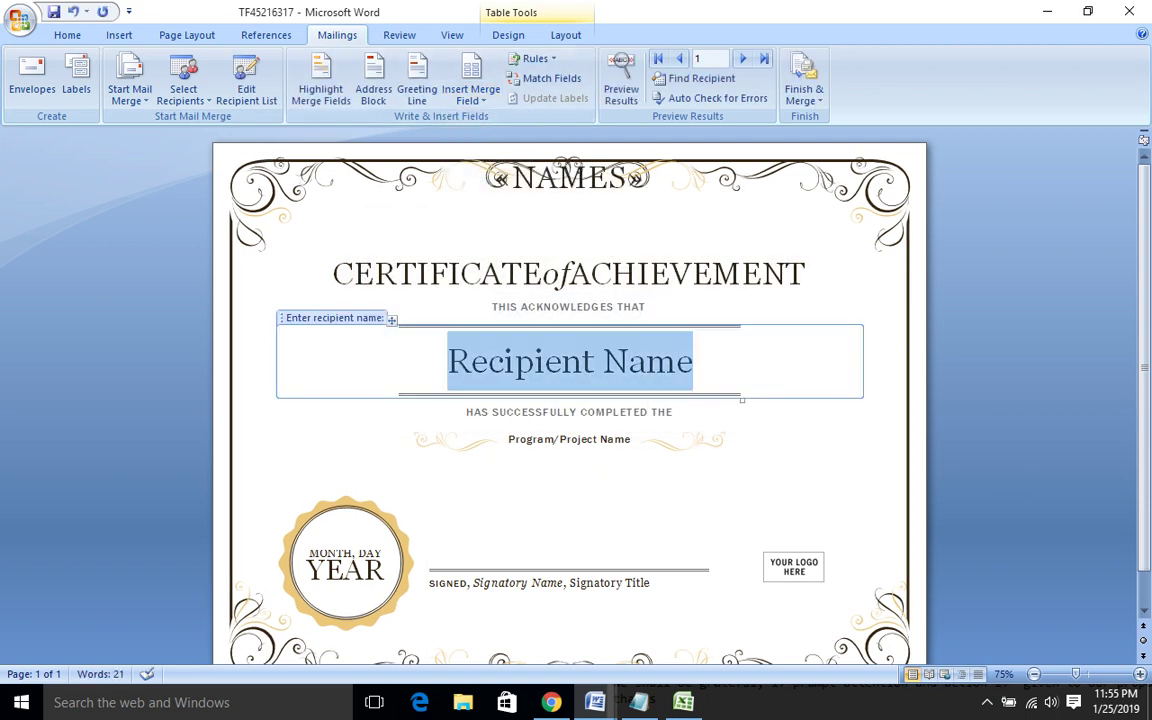
{"action": "left_click", "coordinate": [471, 92]}
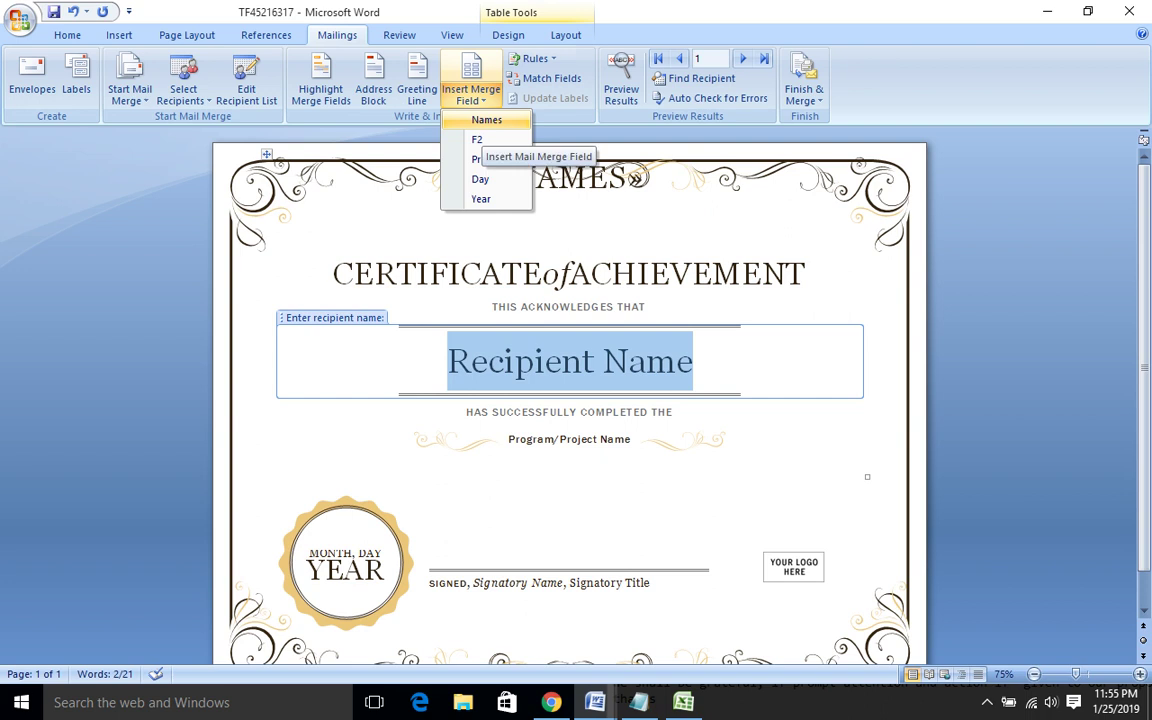
{"action": "left_click", "coordinate": [487, 120]}
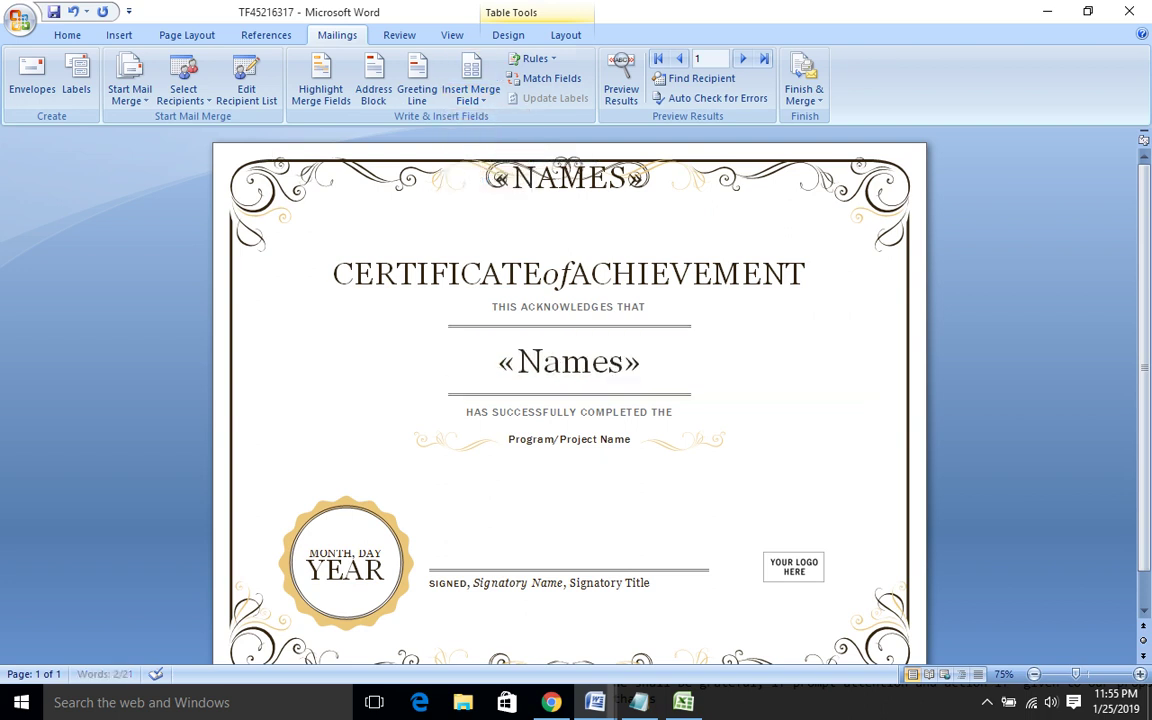
Replace the program, month/day and YEAR placeholders with «Program», «Day» and «Year» fields.
{"action": "left_click", "coordinate": [569, 439]}
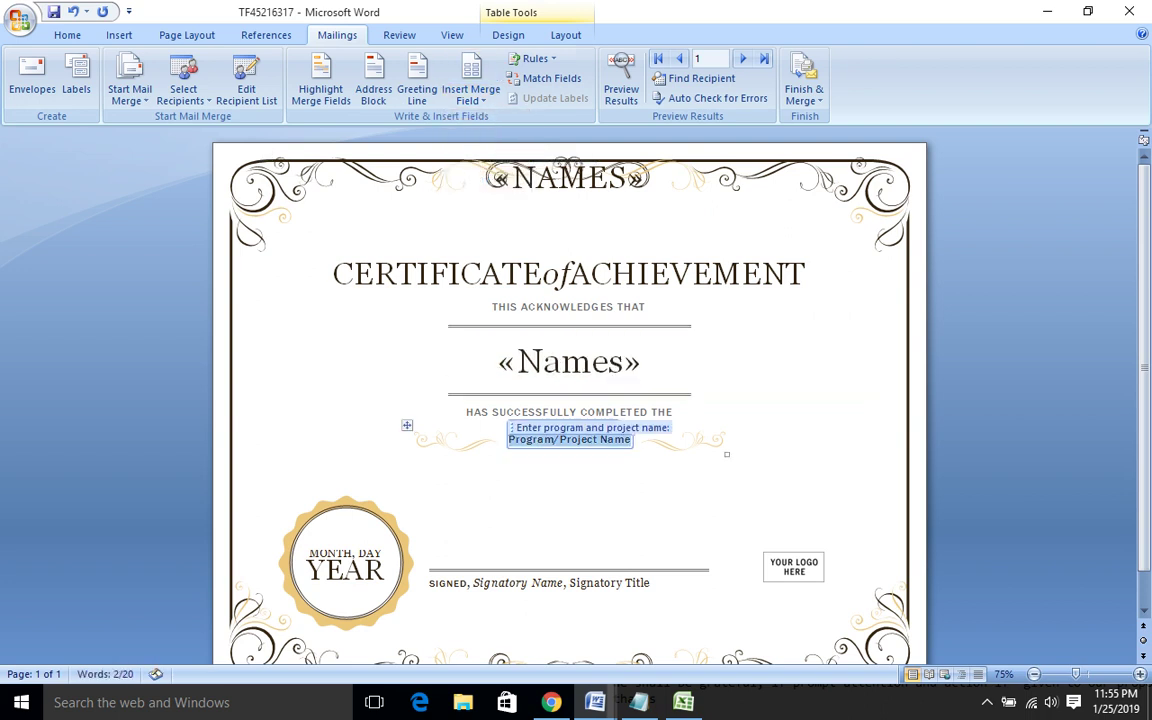
{"action": "left_click", "coordinate": [471, 92]}
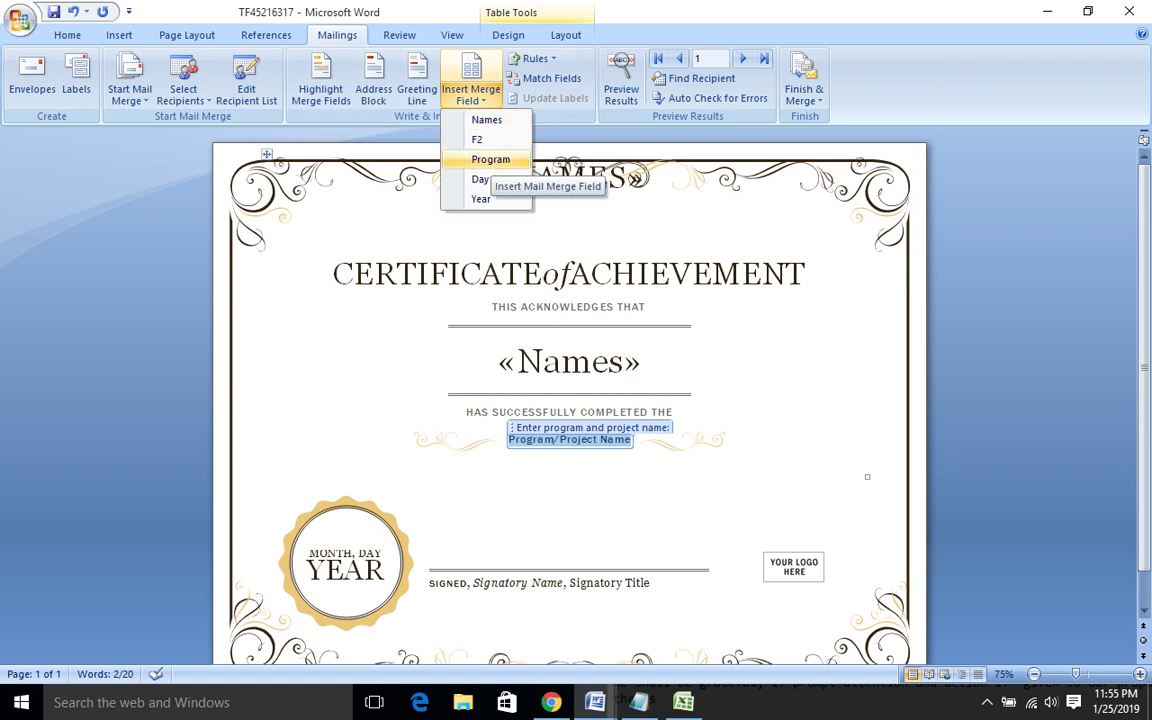
{"action": "left_click", "coordinate": [490, 159]}
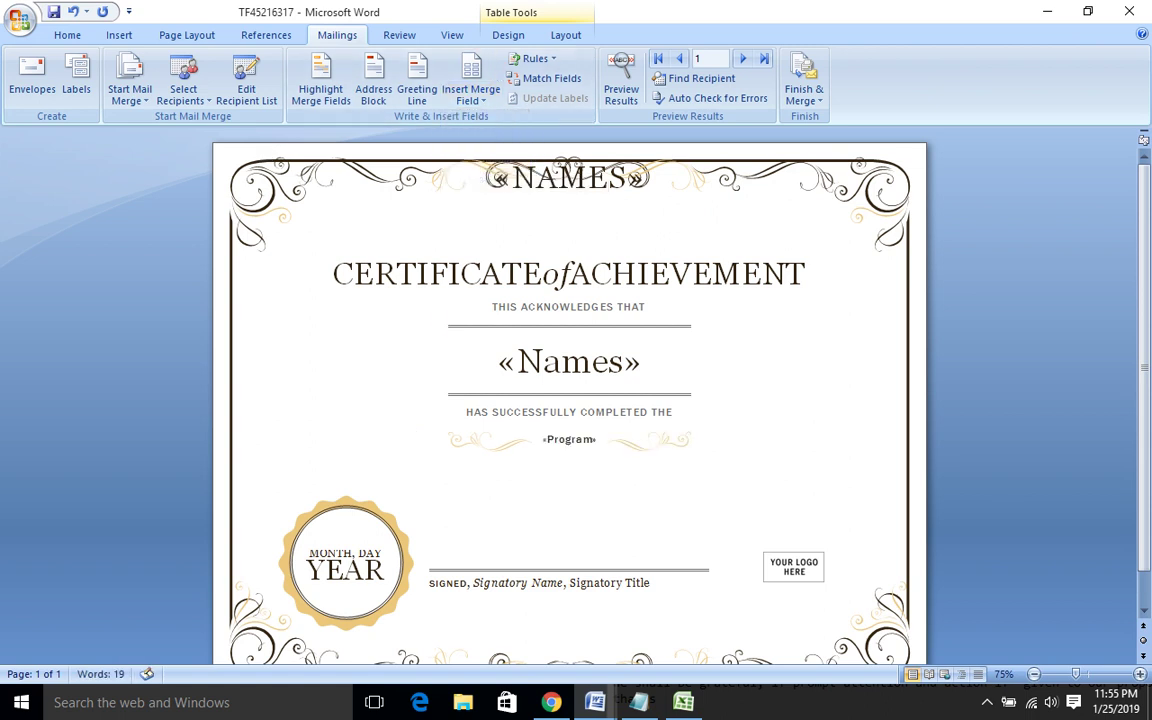
{"action": "left_click", "coordinate": [345, 553]}
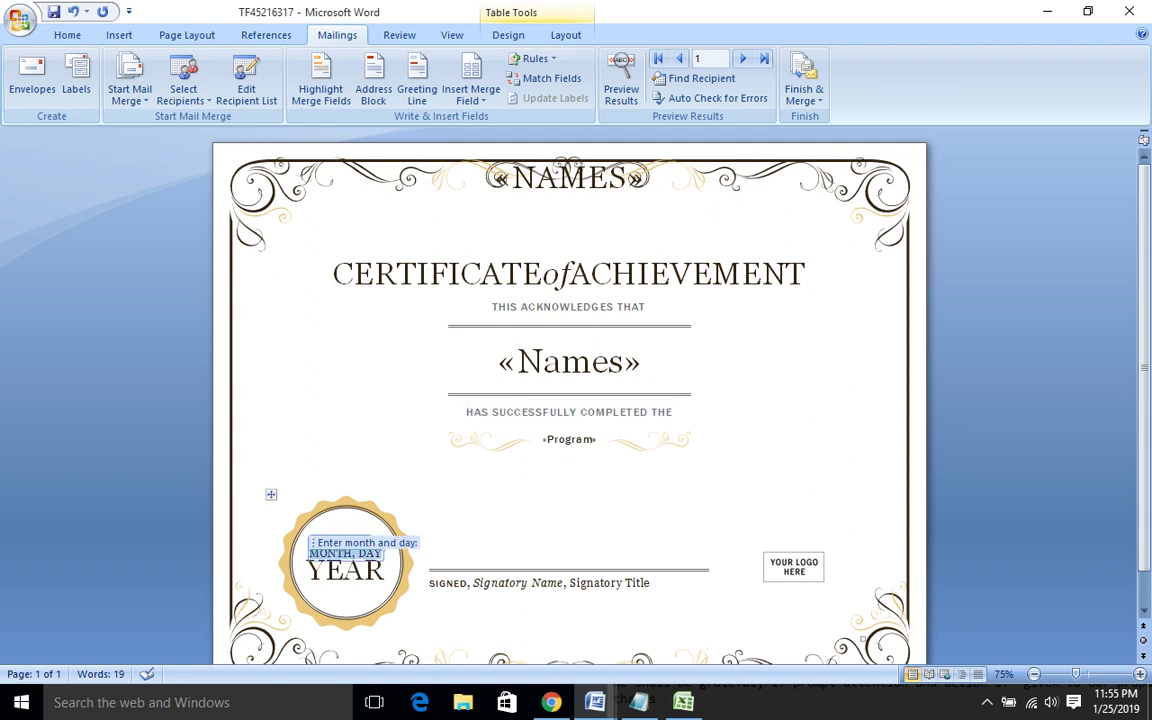
{"action": "left_click", "coordinate": [471, 92]}
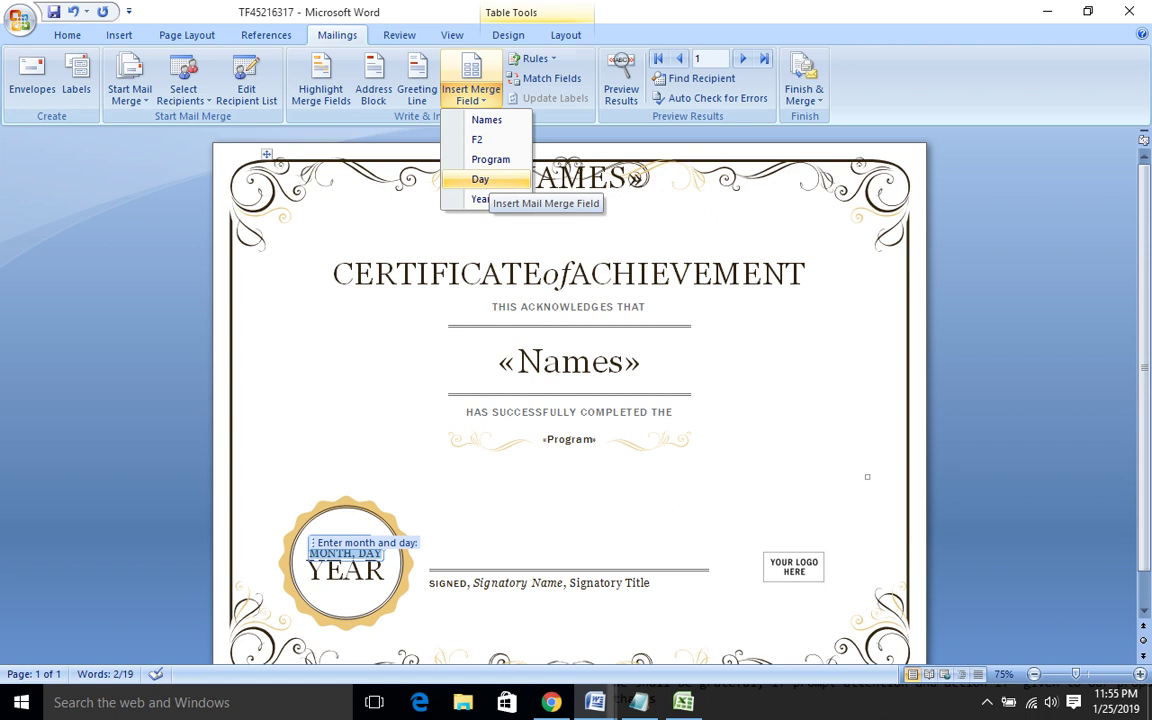
{"action": "left_click", "coordinate": [480, 179]}
{"action": "key", "text": "shift+Down"}
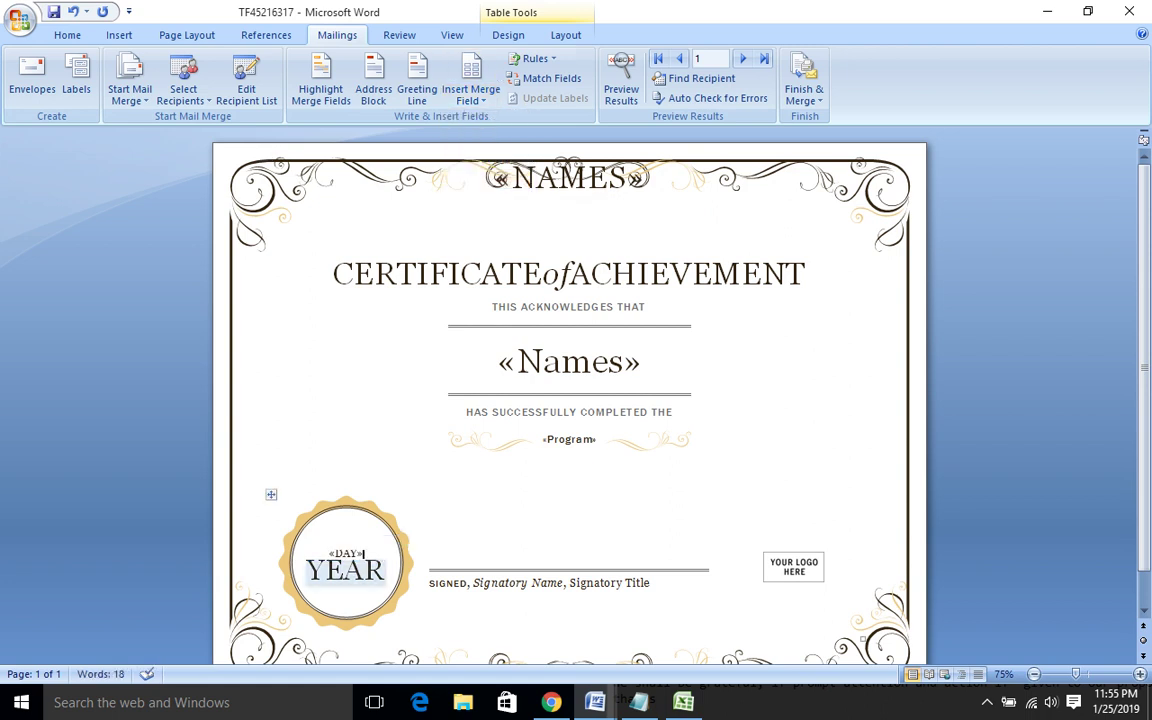
{"action": "key", "text": "ctrl+z"}
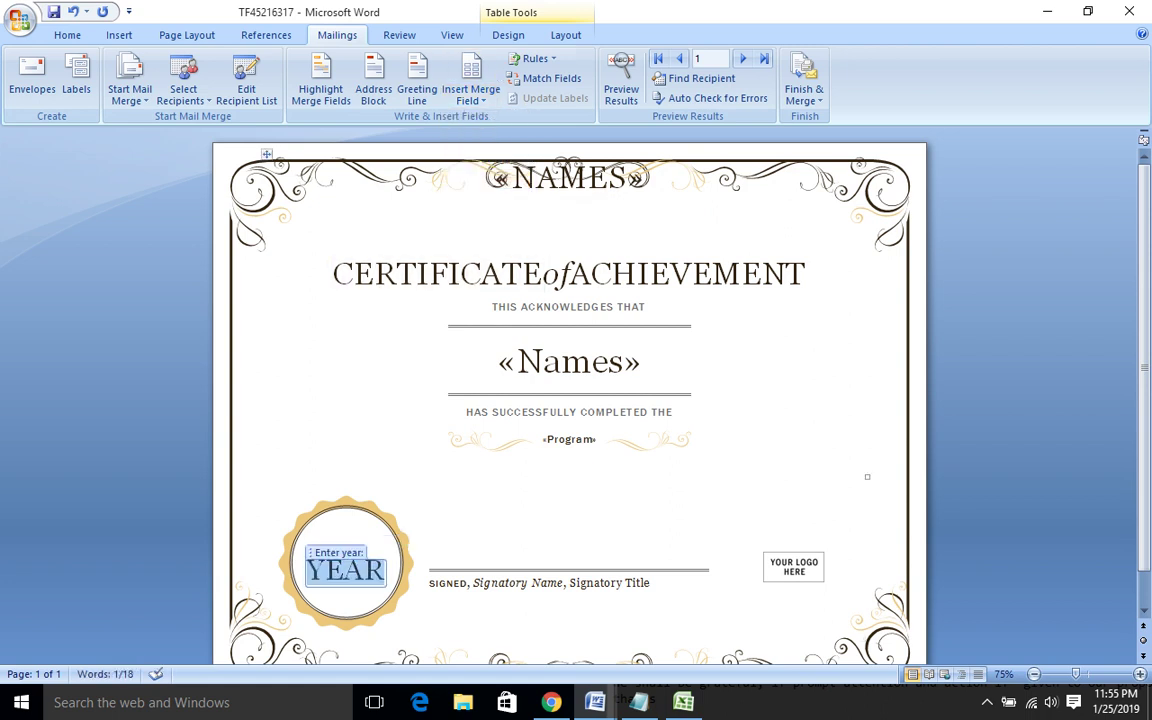
{"action": "left_click", "coordinate": [471, 94]}
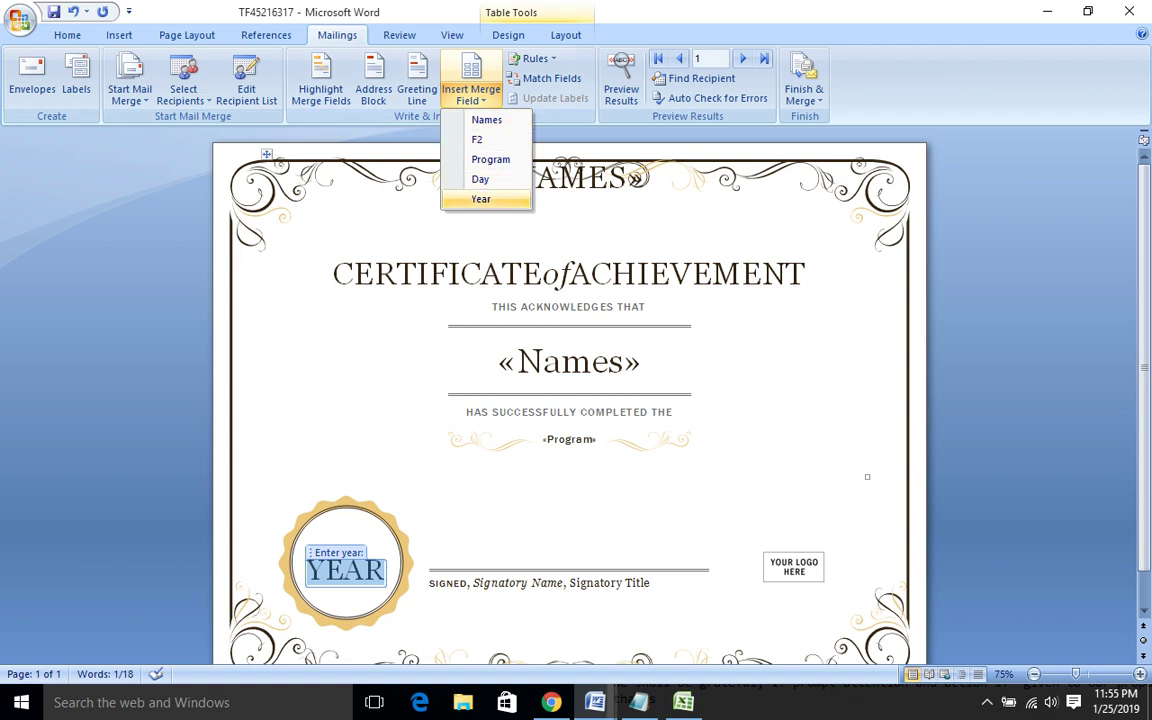
{"action": "left_click", "coordinate": [481, 199]}
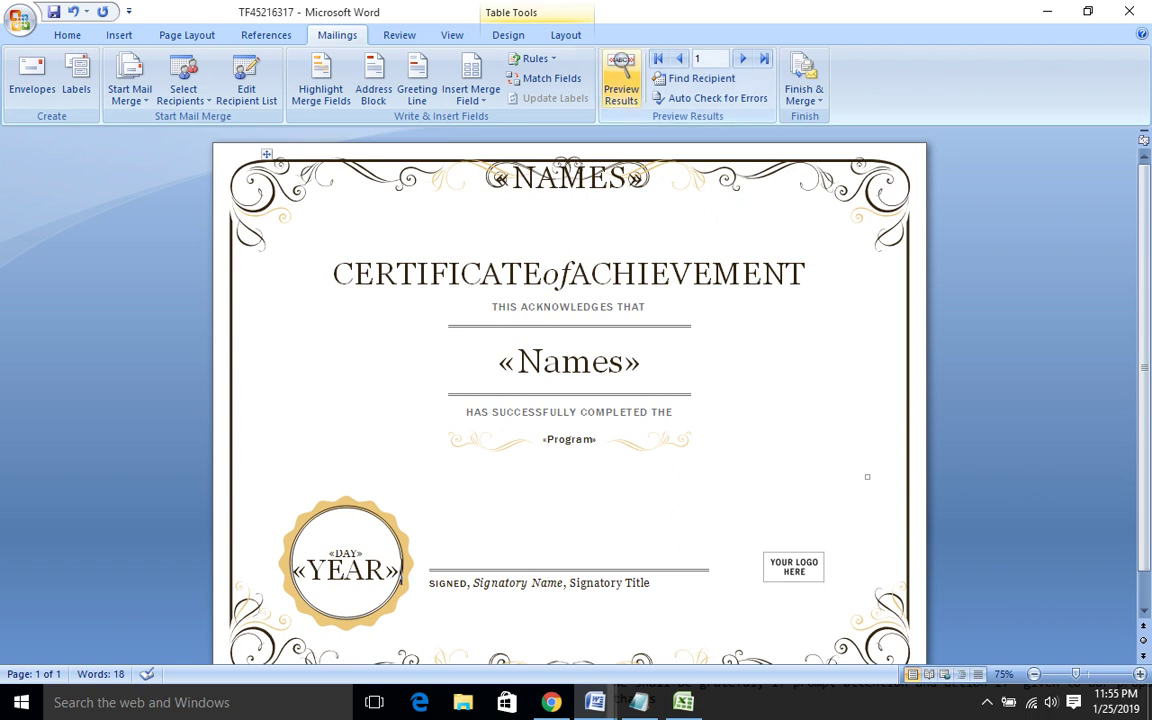
Preview merged results, stepping forward through records 2–5 and back to record 1.
{"action": "left_click", "coordinate": [621, 82]}
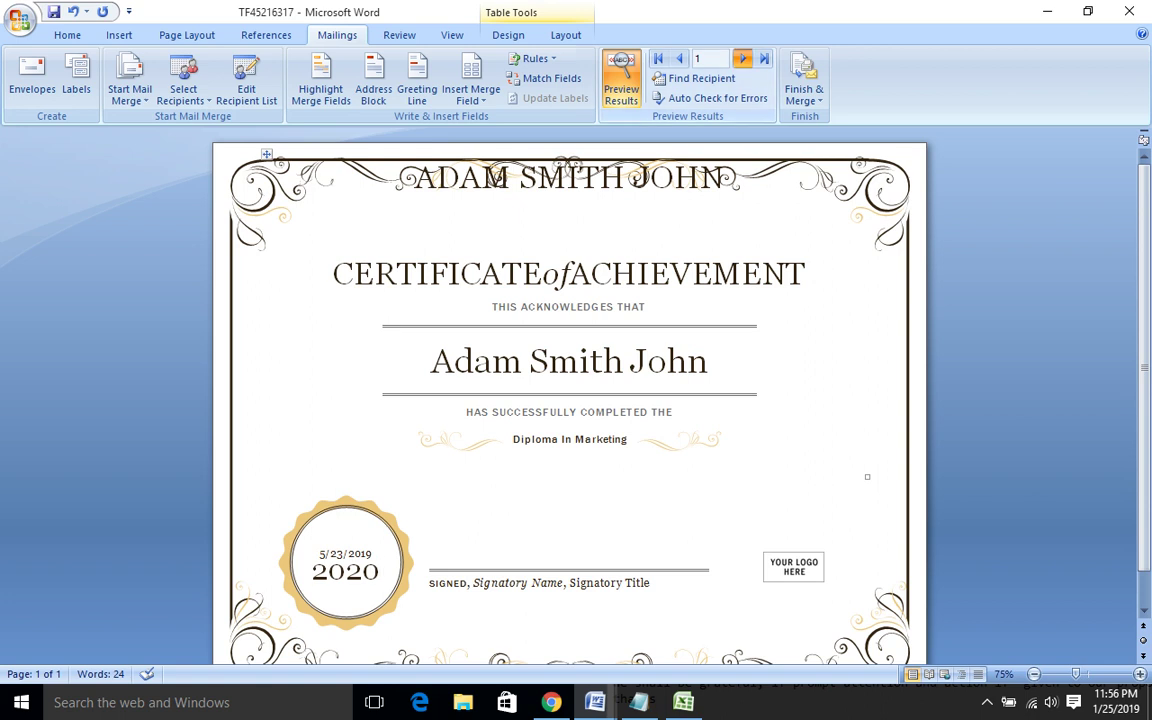
{"action": "left_click", "coordinate": [743, 58]}
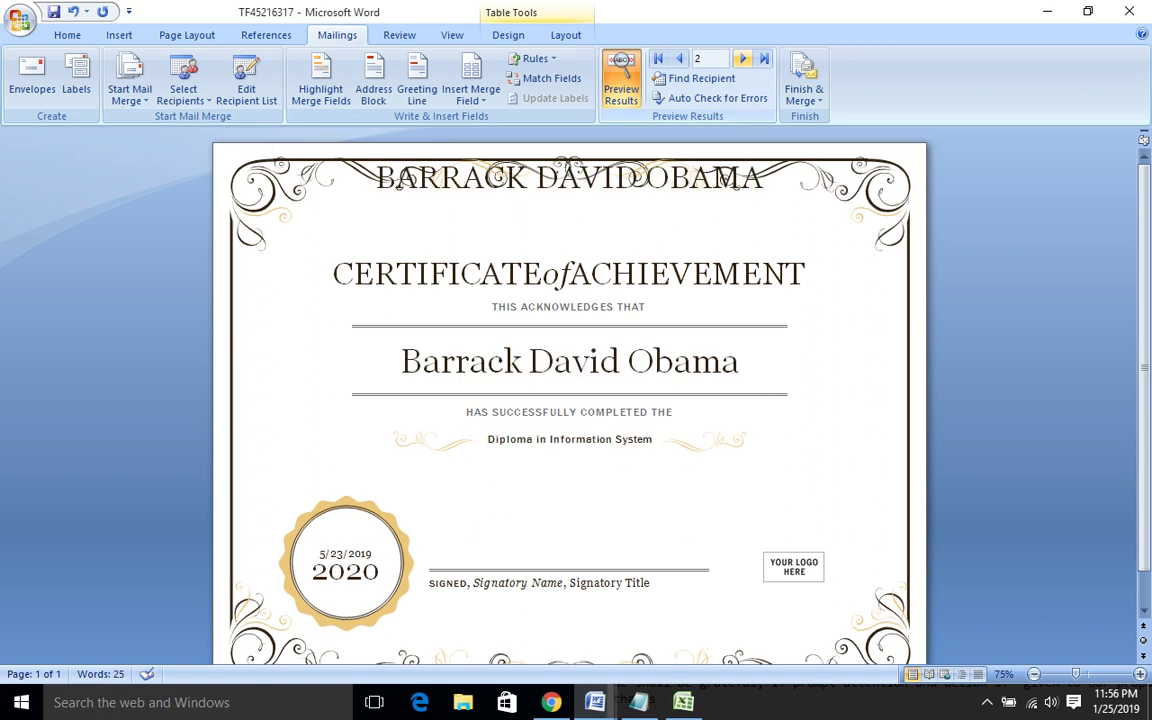
{"action": "left_click", "coordinate": [743, 58]}
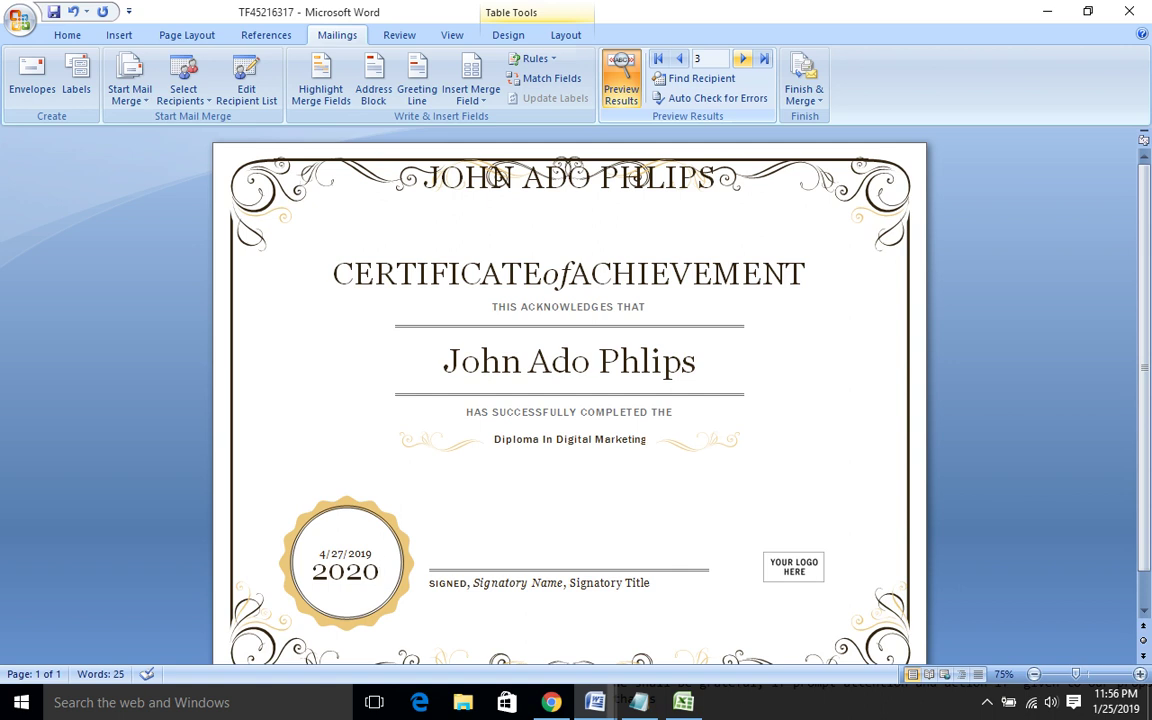
{"action": "left_click", "coordinate": [743, 58]}
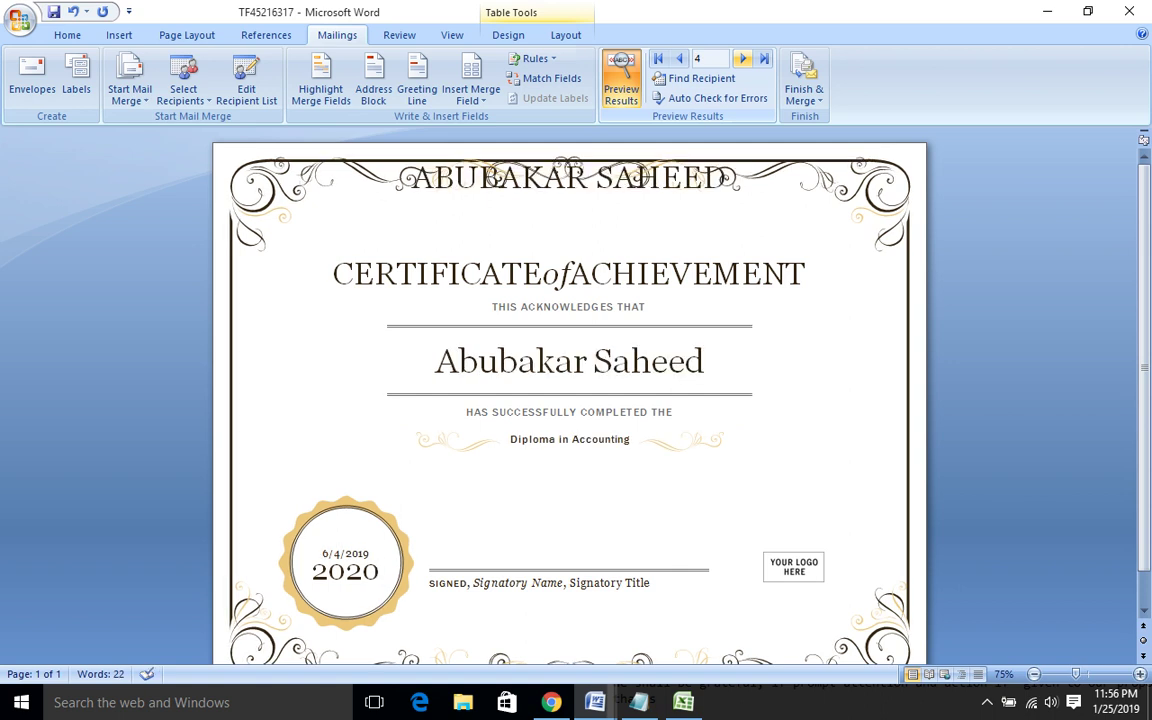
{"action": "left_click", "coordinate": [743, 58]}
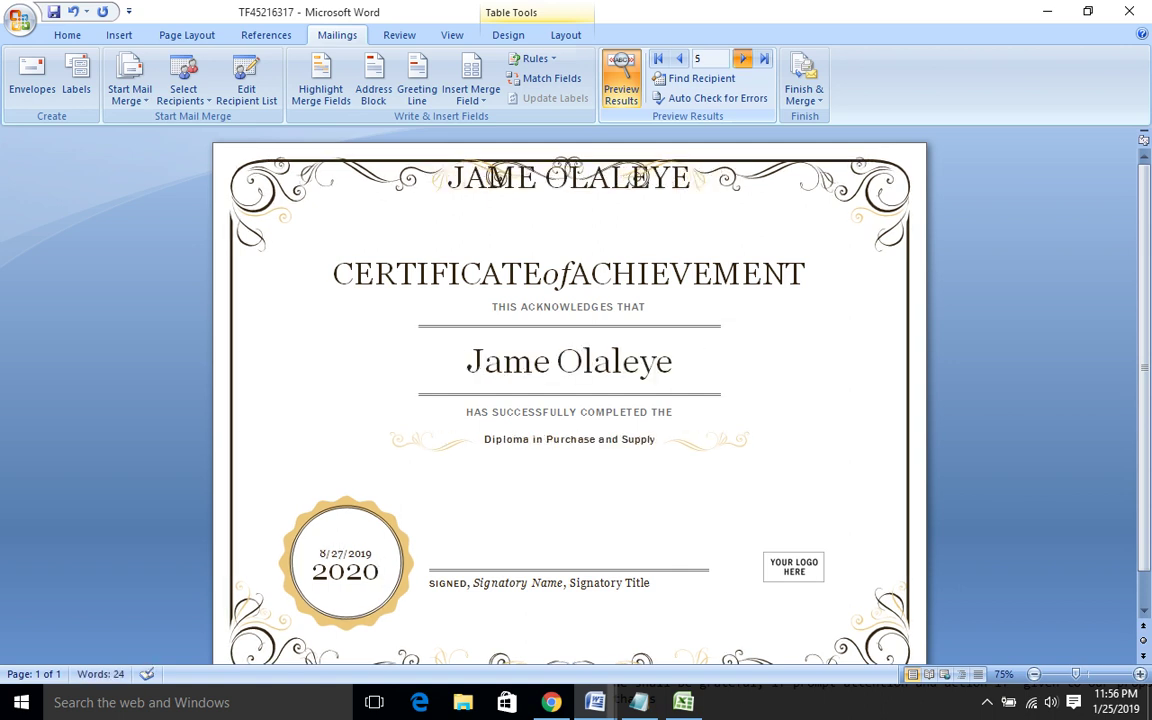
{"action": "left_click", "coordinate": [678, 58]}
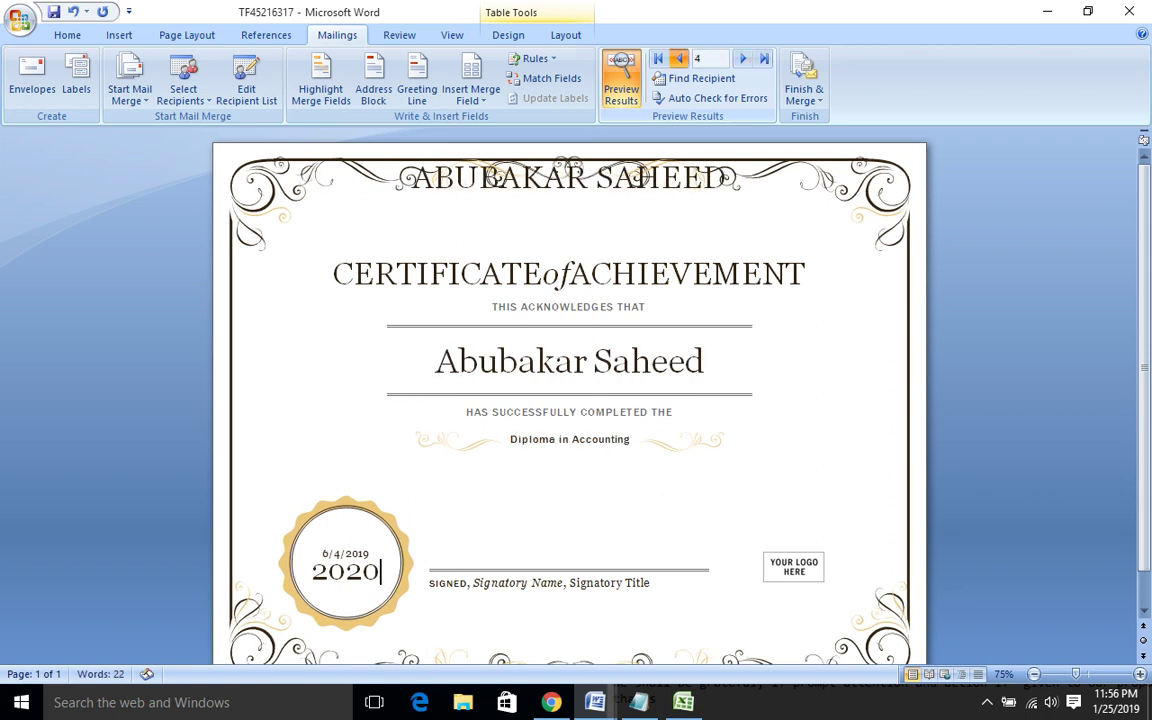
{"action": "left_click", "coordinate": [678, 58]}
{"action": "left_click", "coordinate": [678, 58]}
{"action": "left_click", "coordinate": [678, 58]}
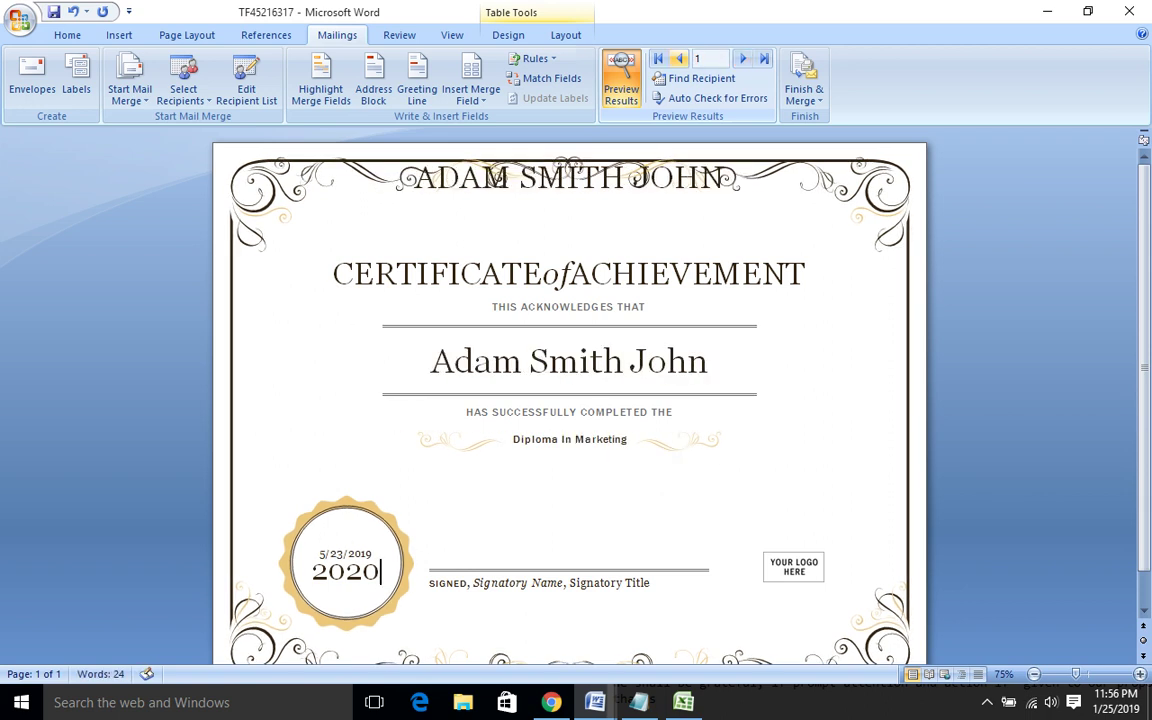
Merge all records into individual documents and dismiss the locked-fields notice.
{"action": "left_click", "coordinate": [804, 90]}
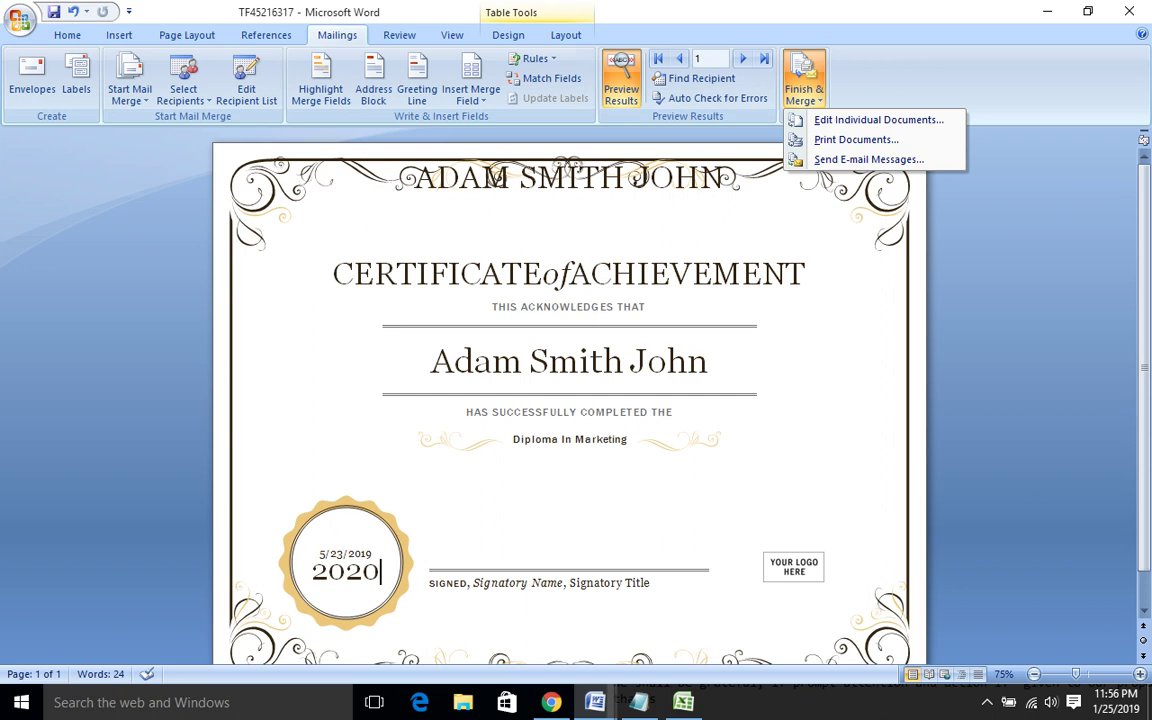
{"action": "left_click", "coordinate": [870, 119]}
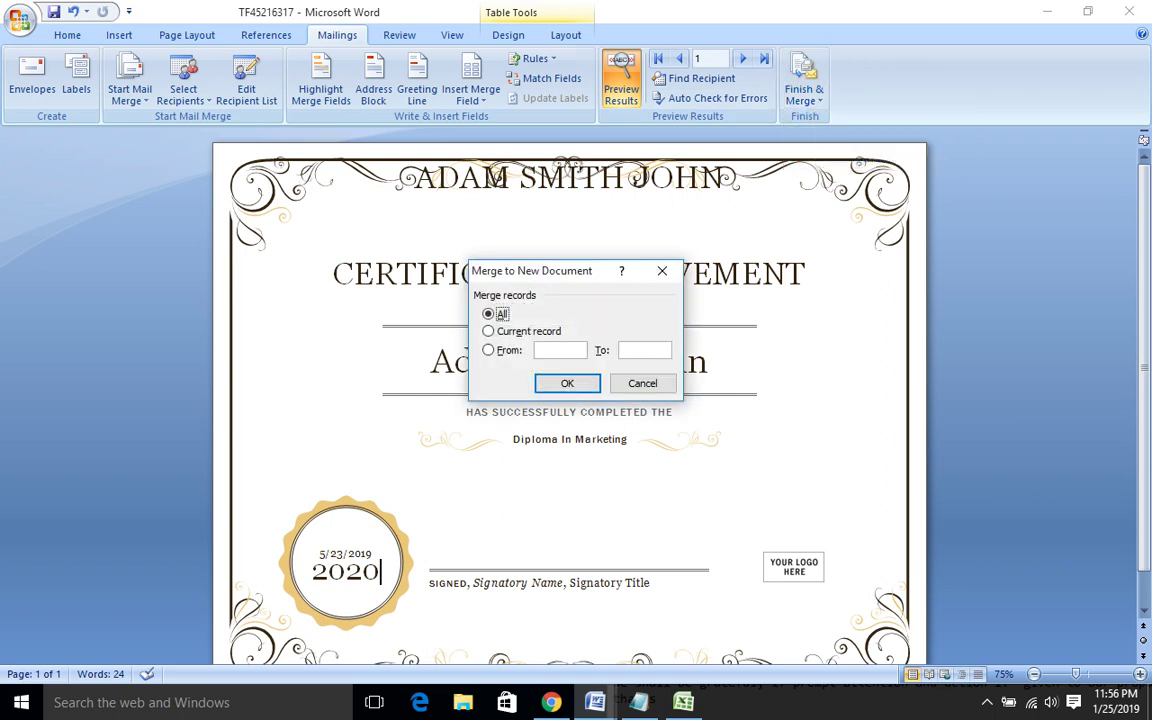
{"action": "key", "text": "Return"}
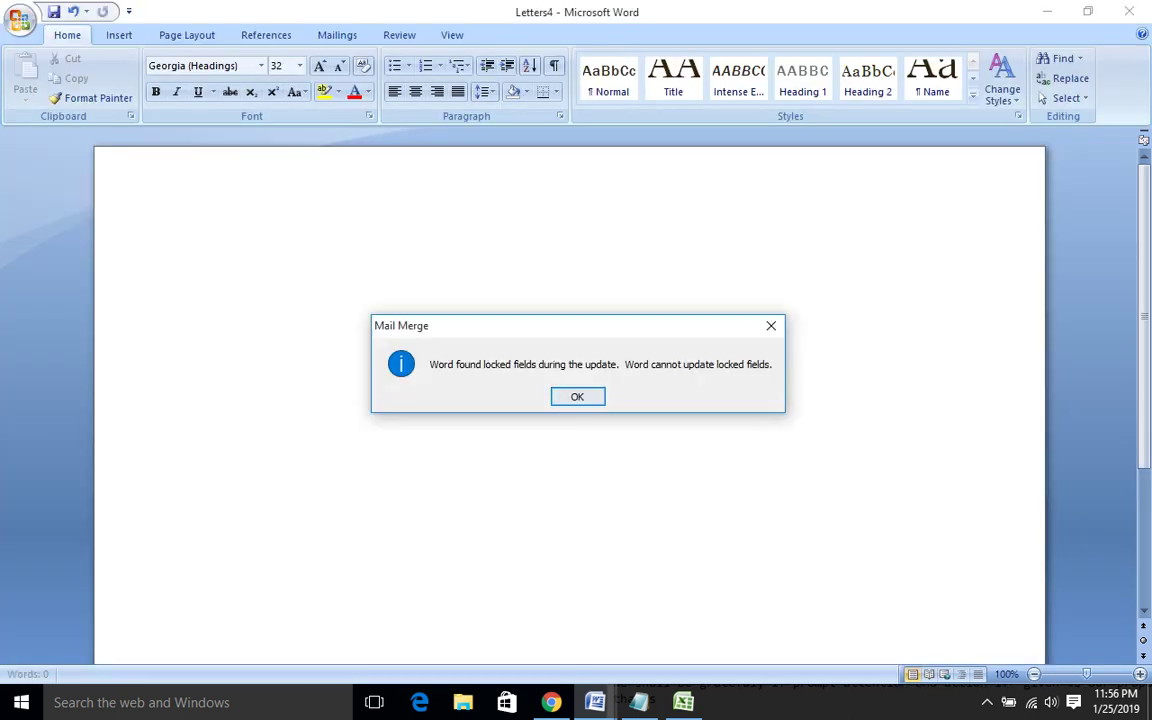
{"action": "key", "text": "Return"}
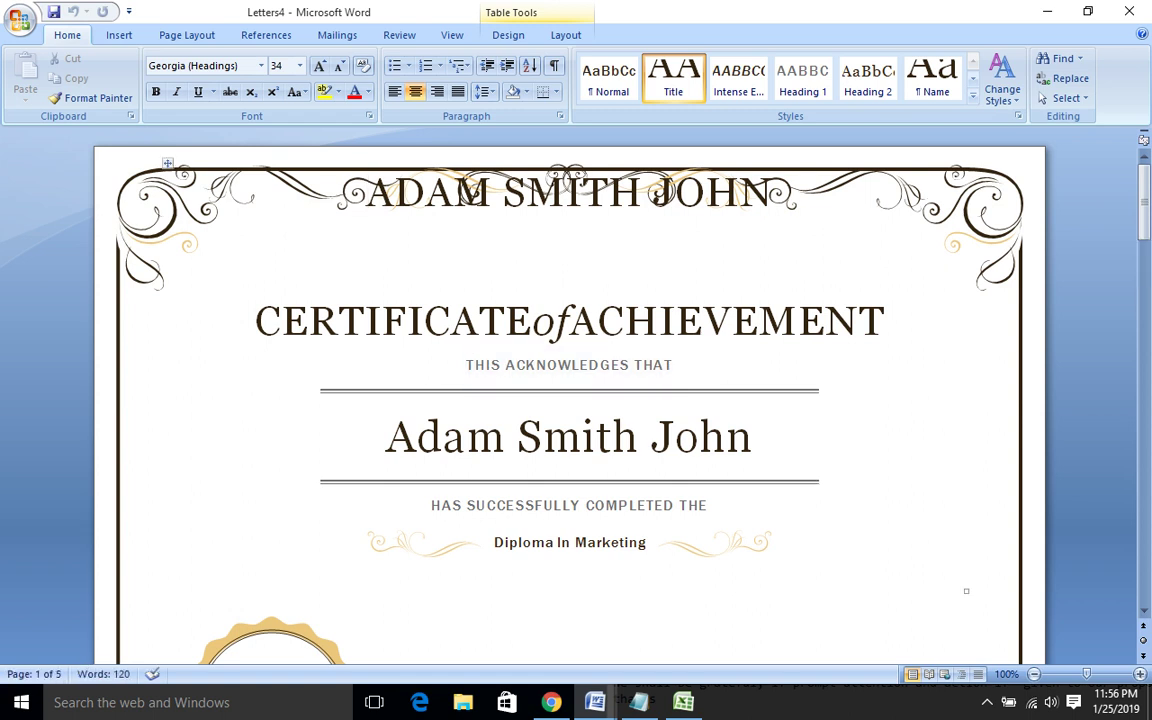
Page through the five merged certificates in Letters4, then return toward page 1 and show the View ribbon.
{"action": "double_click", "coordinate": [393, 321]}
{"action": "key", "text": "Page_Down"}
{"action": "key", "text": "Page_Down"}
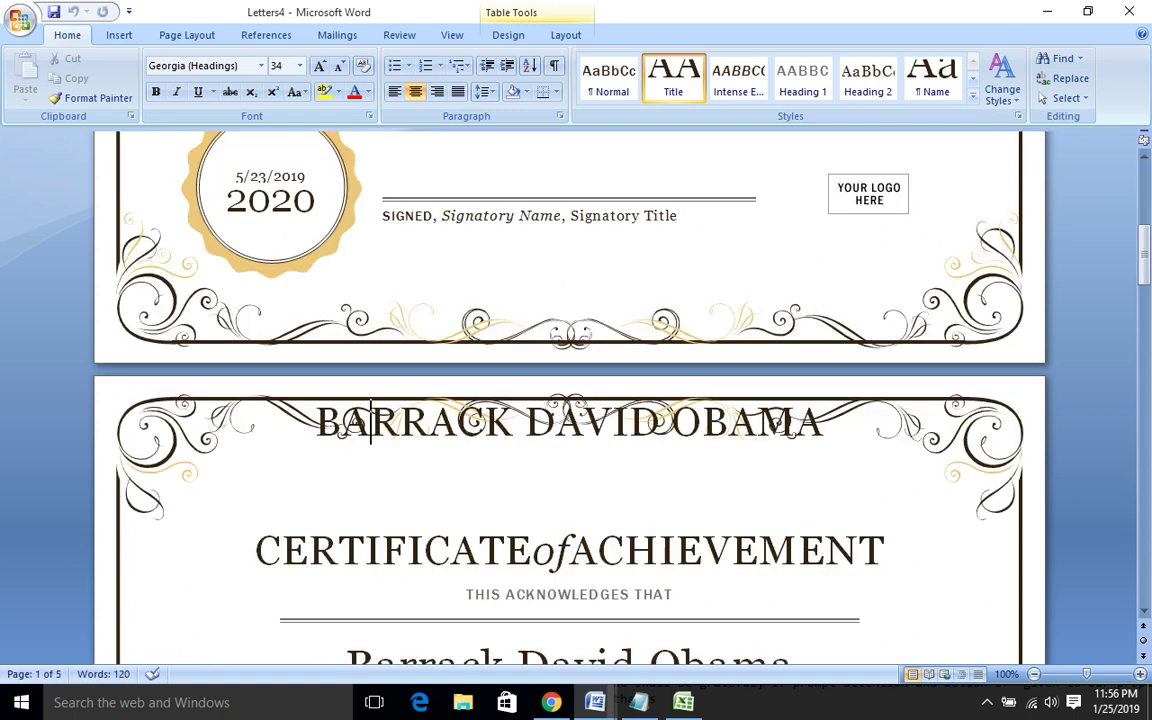
{"action": "key", "text": "Page_Down"}
{"action": "key", "text": "Page_Down"}
{"action": "key", "text": "Page_Down"}
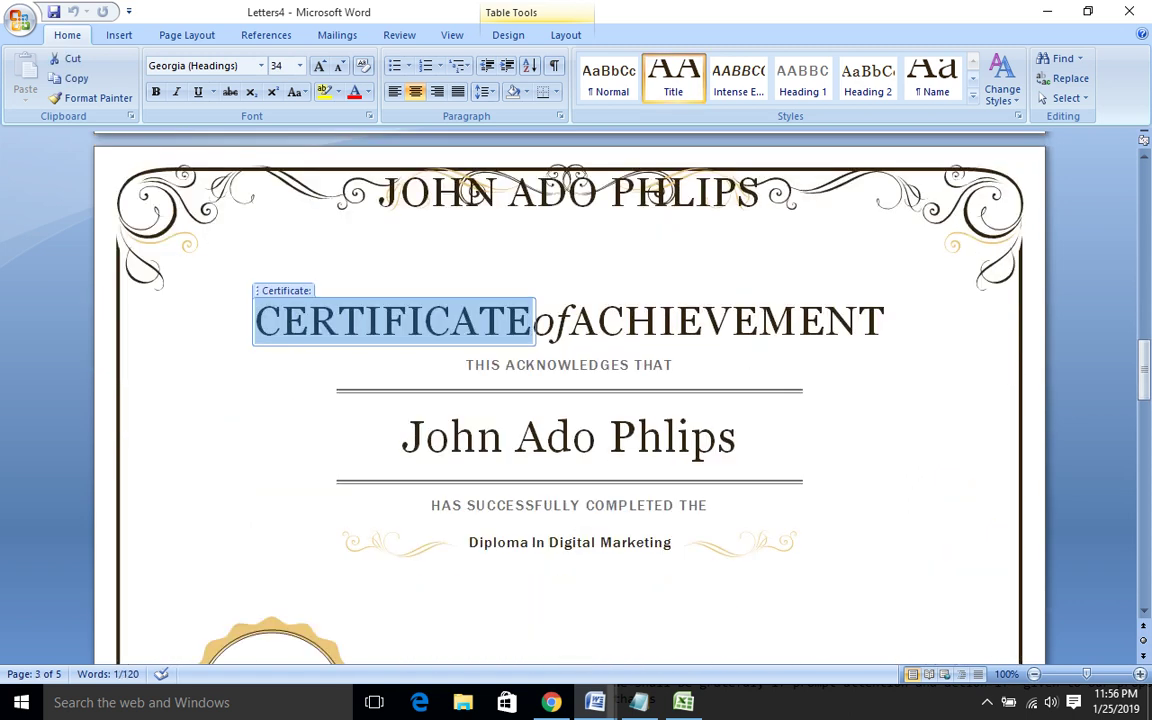
{"action": "key", "text": "Page_Down"}
{"action": "key", "text": "Page_Down"}
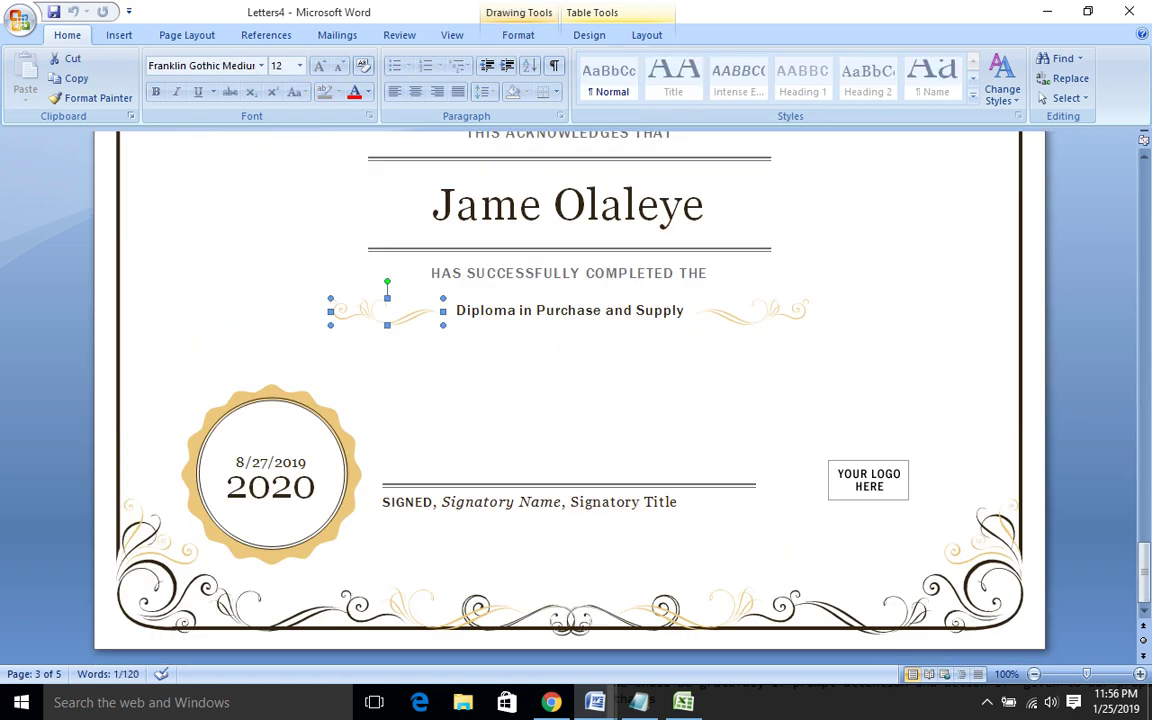
{"action": "key", "text": "Page_Up"}
{"action": "scroll", "coordinate": [570, 400], "scroll_direction": "down", "scroll_amount": 15}
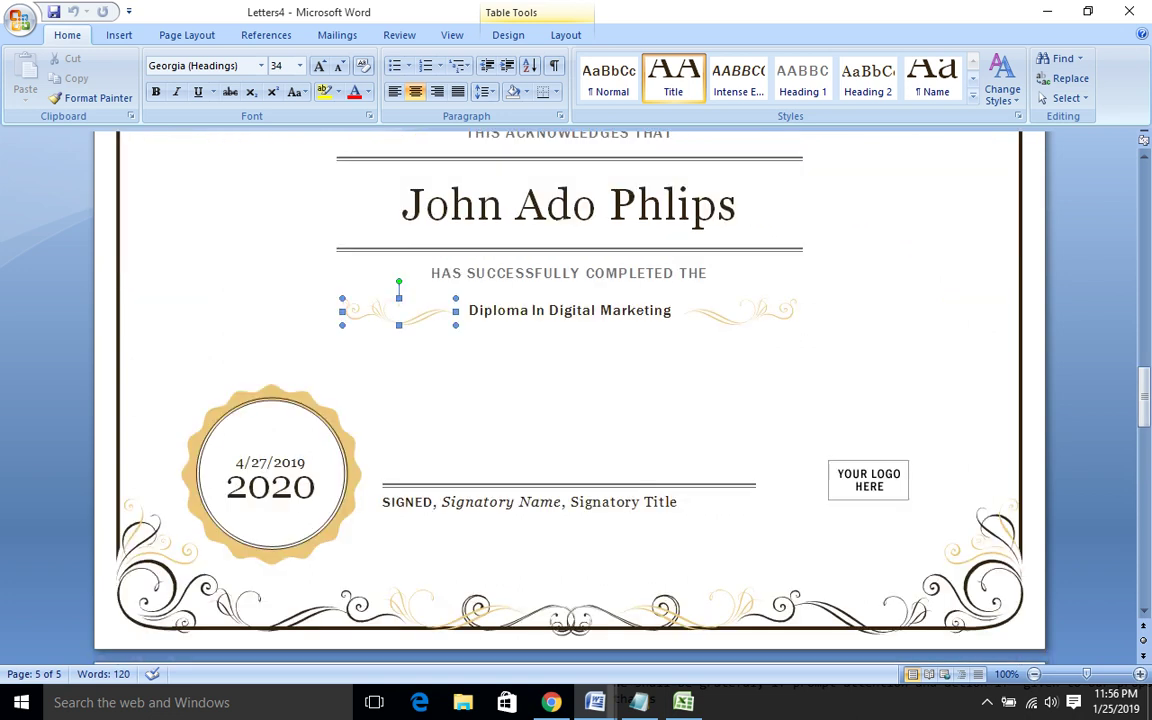
{"action": "scroll", "coordinate": [570, 400], "scroll_direction": "down", "scroll_amount": 5}
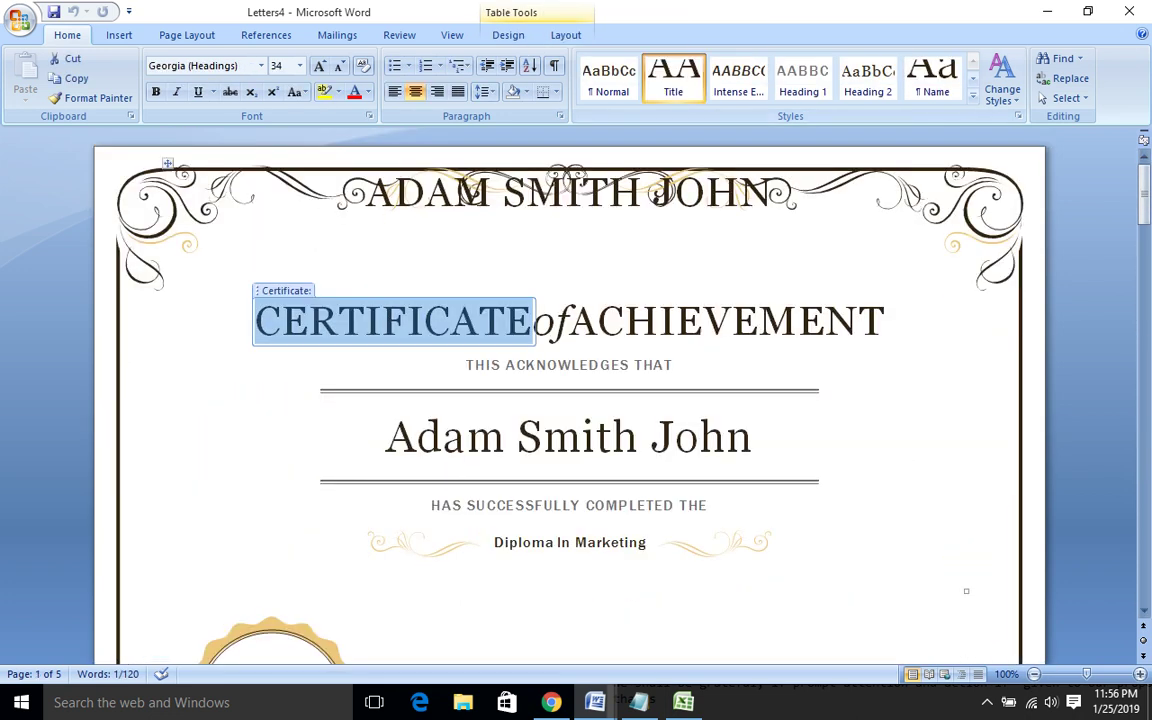
{"action": "left_click", "coordinate": [452, 35]}
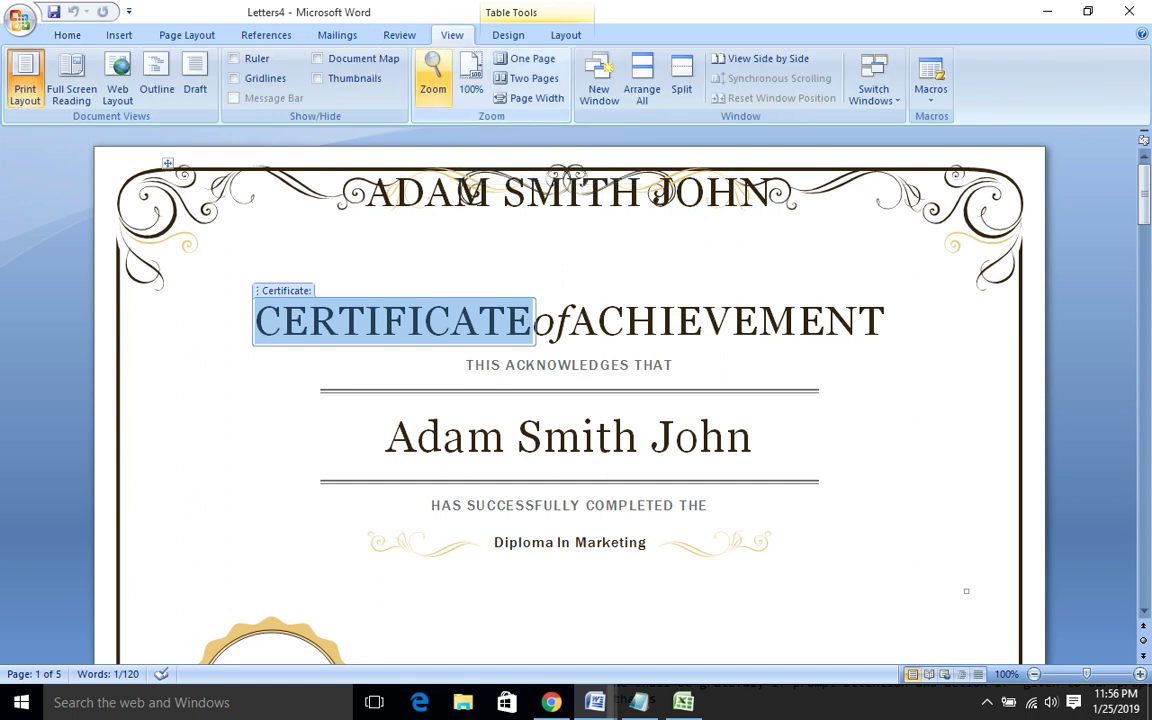
Set the document zoom to 68% so a whole certificate fits on screen.
{"action": "left_click", "coordinate": [433, 72]}
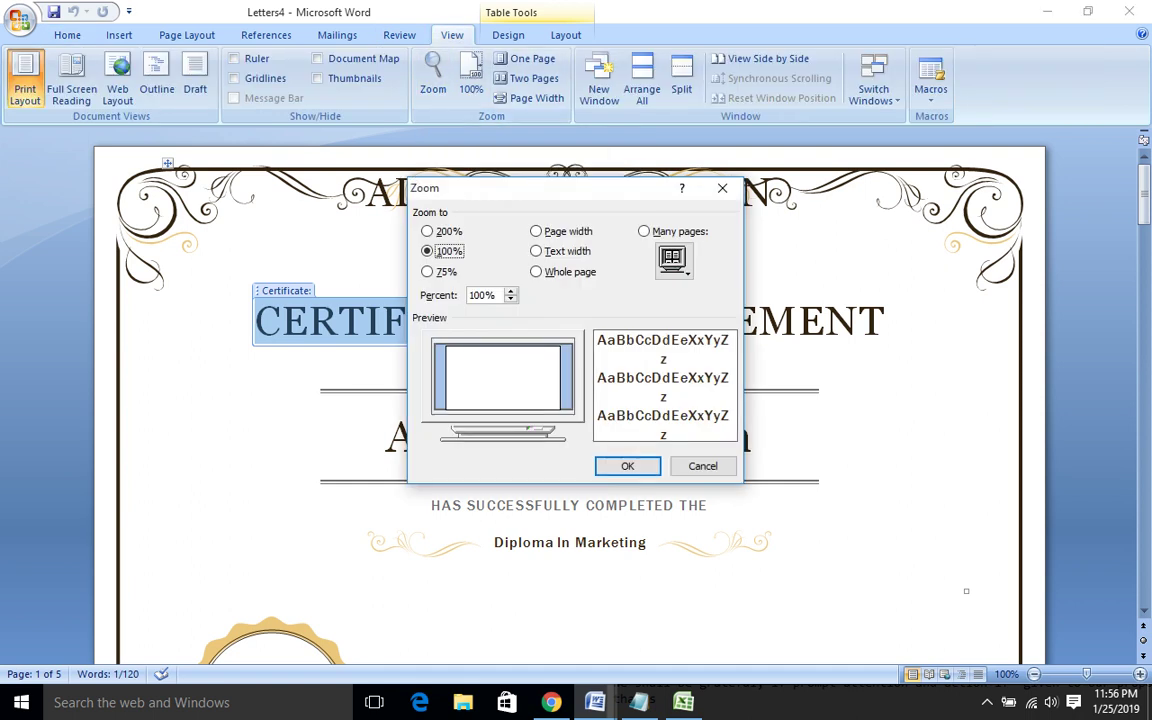
{"action": "left_click", "coordinate": [430, 272]}
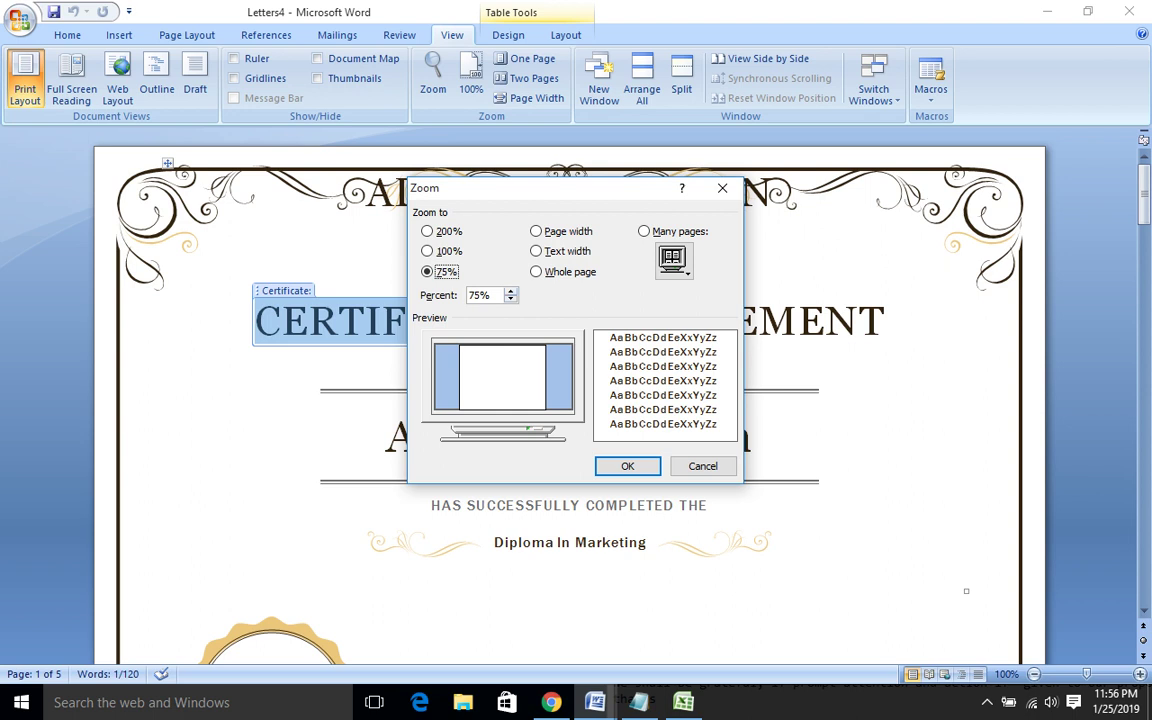
{"action": "key", "text": "Tab"}
{"action": "key", "text": "Down"}
{"action": "key", "text": "Down"}
{"action": "key", "text": "Down"}
{"action": "key", "text": "Down"}
{"action": "key", "text": "Down"}
{"action": "key", "text": "Down"}
{"action": "key", "text": "Down"}
{"action": "key", "text": "Down"}
{"action": "key", "text": "Down"}
{"action": "key", "text": "Down"}
{"action": "key", "text": "Down"}
{"action": "key", "text": "Down"}
{"action": "key", "text": "Down"}
{"action": "key", "text": "Down"}
{"action": "key", "text": "Down"}
{"action": "key", "text": "Down"}
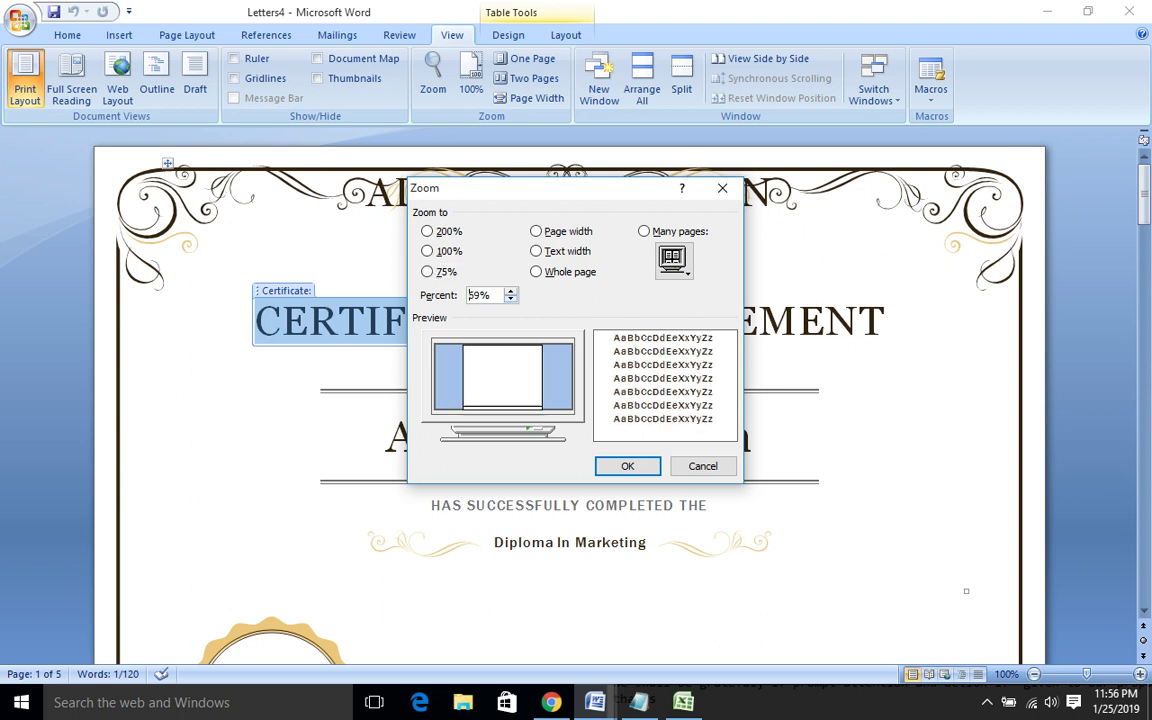
{"action": "key", "text": "Down"}
{"action": "key", "text": "Return"}
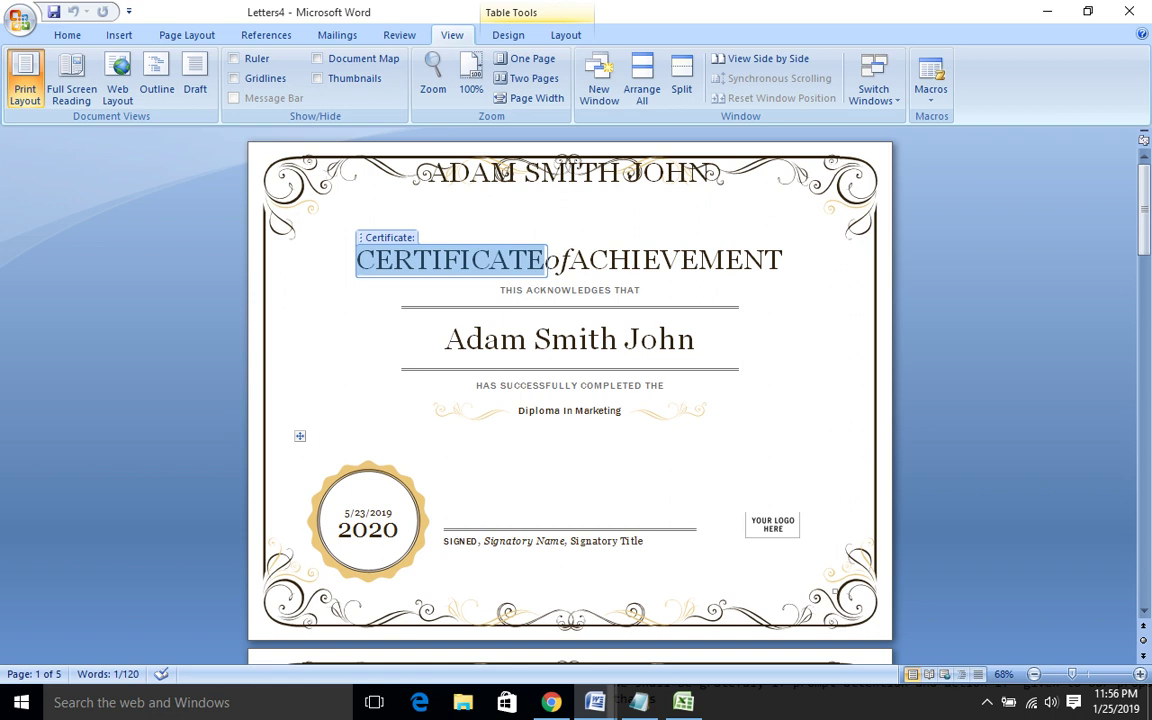
Check each certificate page at the new zoom, then return to the top of page 1.
{"action": "key", "text": "Page_Down"}
{"action": "key", "text": "Page_Down"}
{"action": "key", "text": "Page_Down"}
{"action": "key", "text": "Page_Down"}
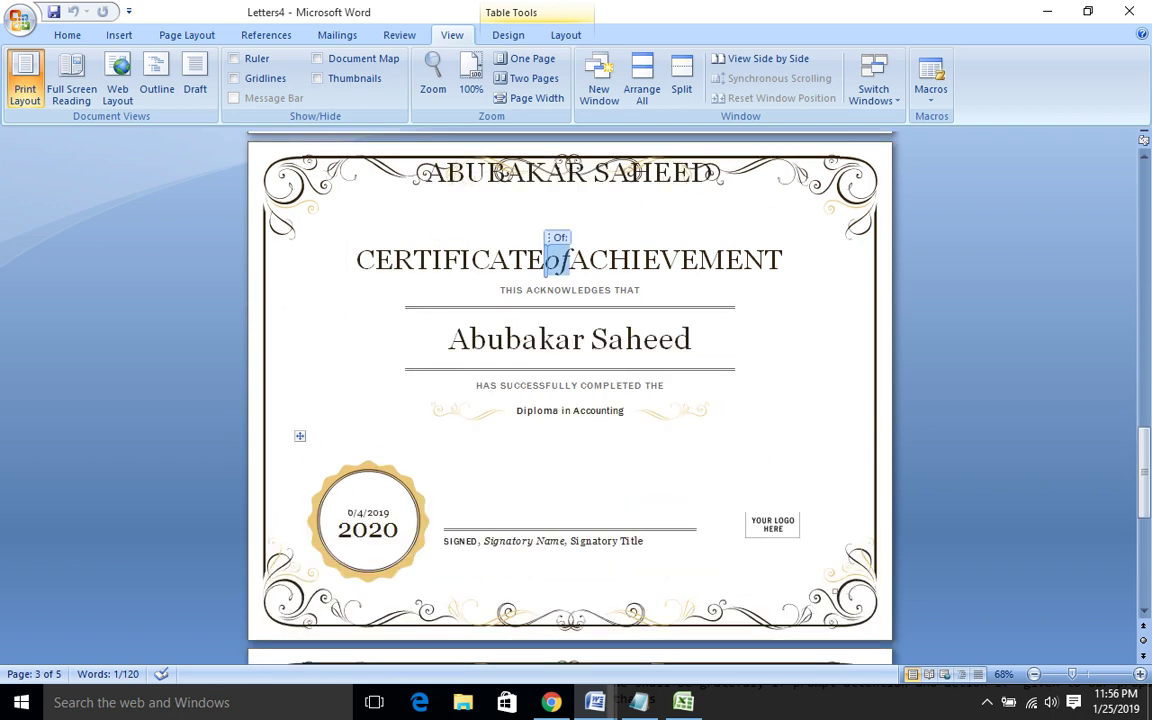
{"action": "left_click", "coordinate": [570, 605]}
{"action": "key", "text": "Page_Up"}
{"action": "key", "text": "Page_Up"}
{"action": "key", "text": "Page_Up"}
{"action": "key", "text": "Page_Up"}
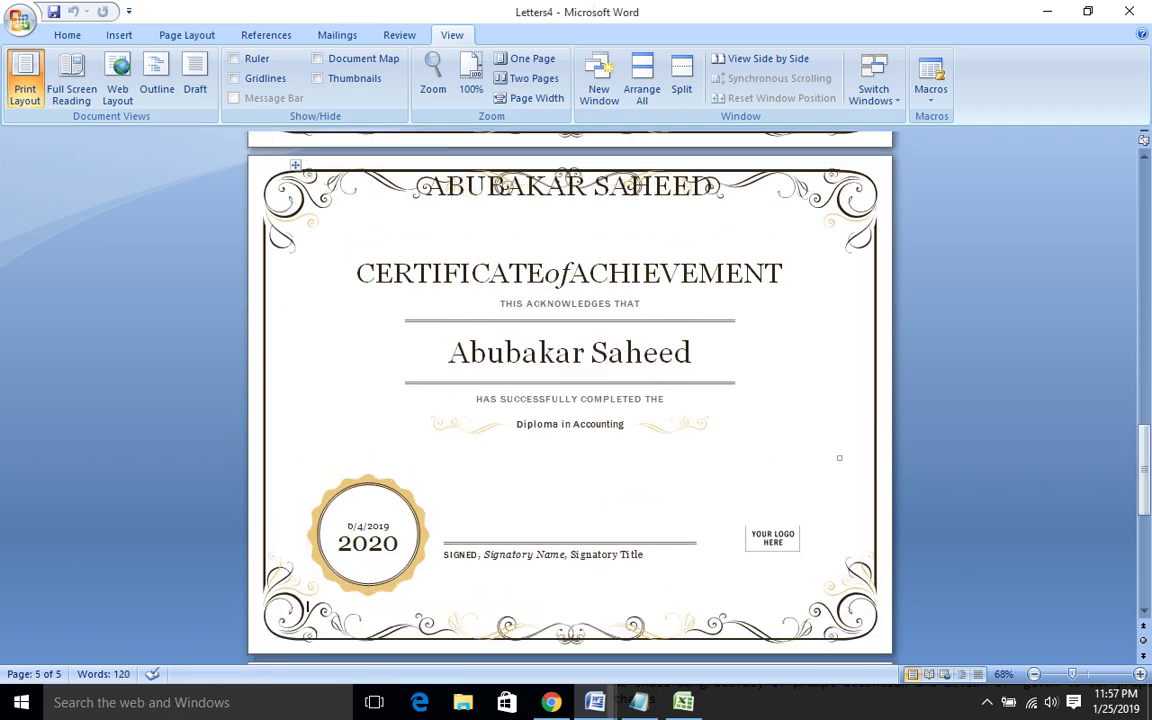
{"action": "key", "text": "ctrl+Home"}
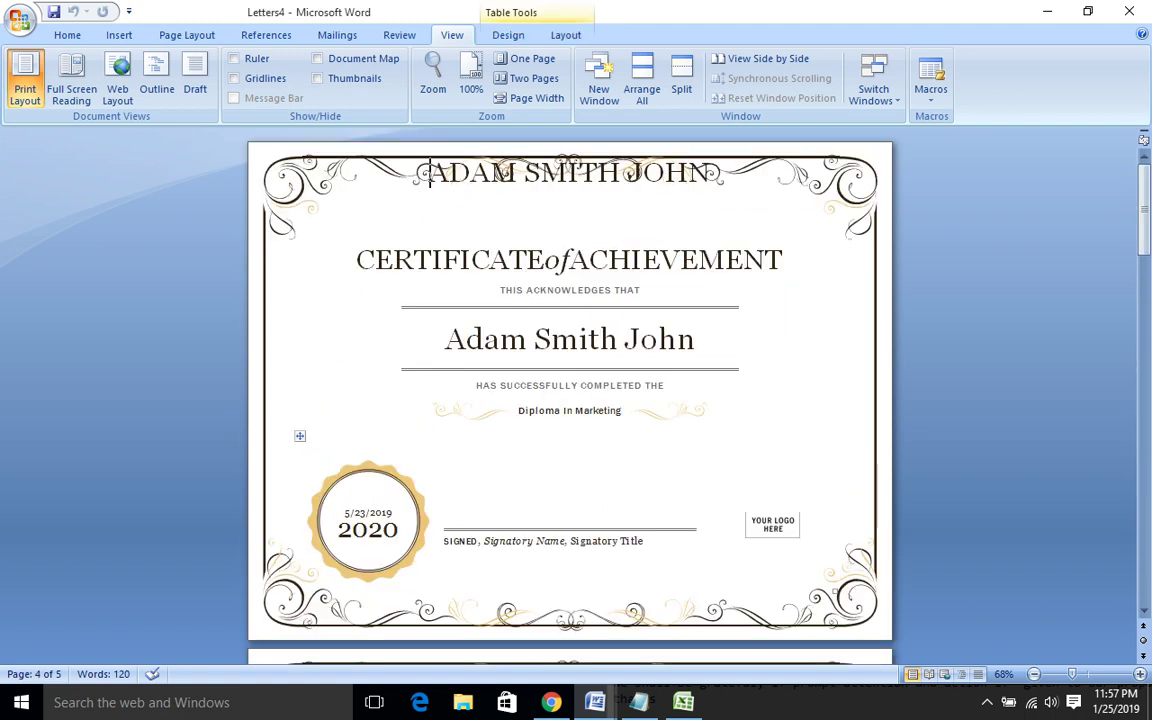